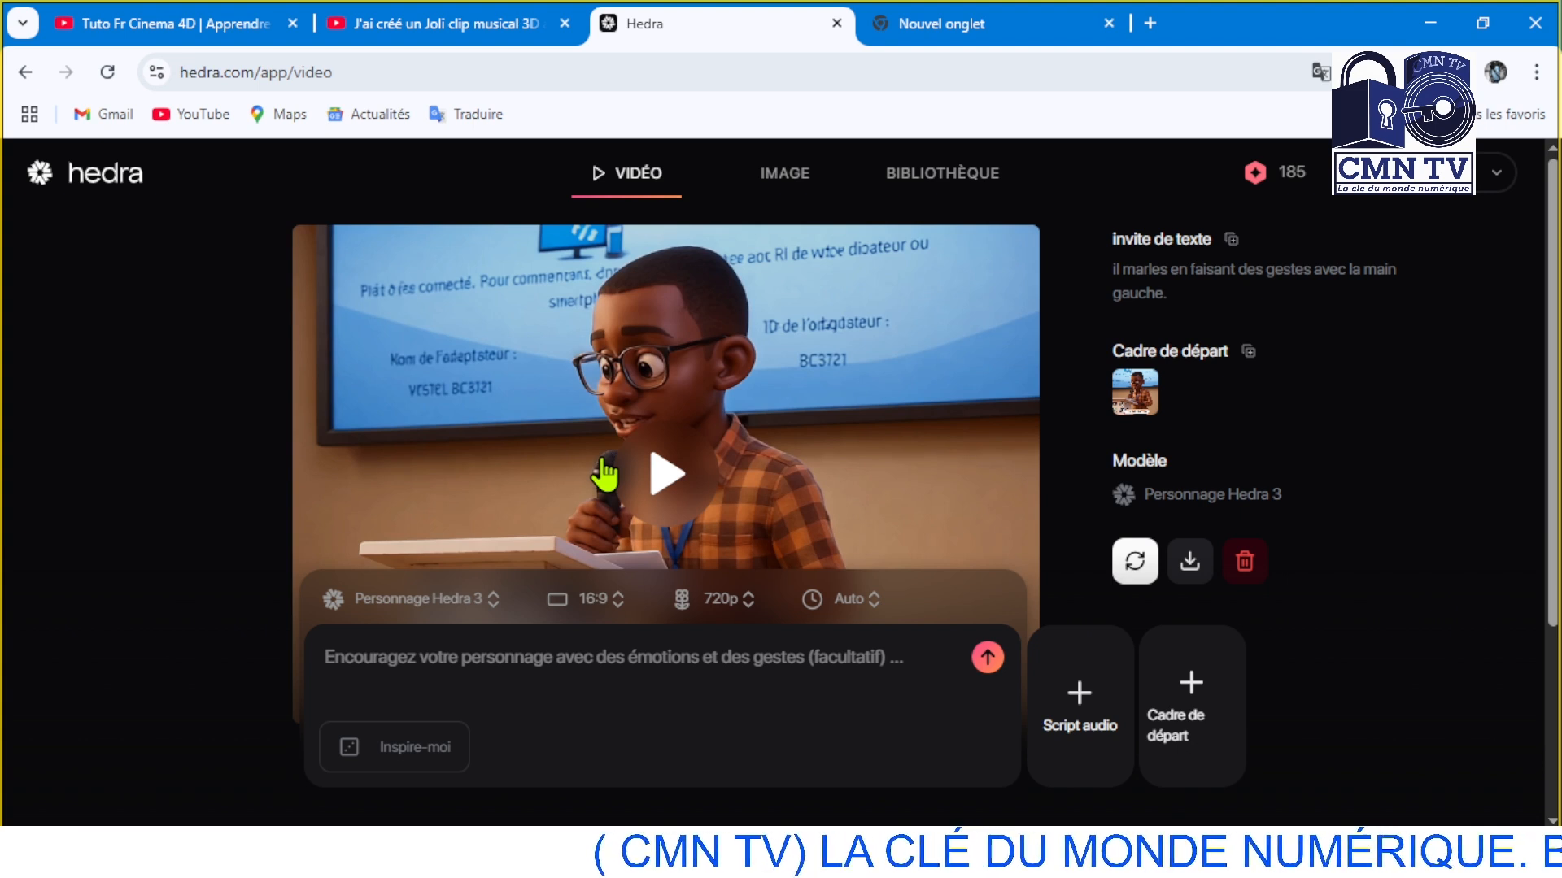
Play the generated video of the cartoon boy speaking at the lectern, then pause it
click(603, 475)
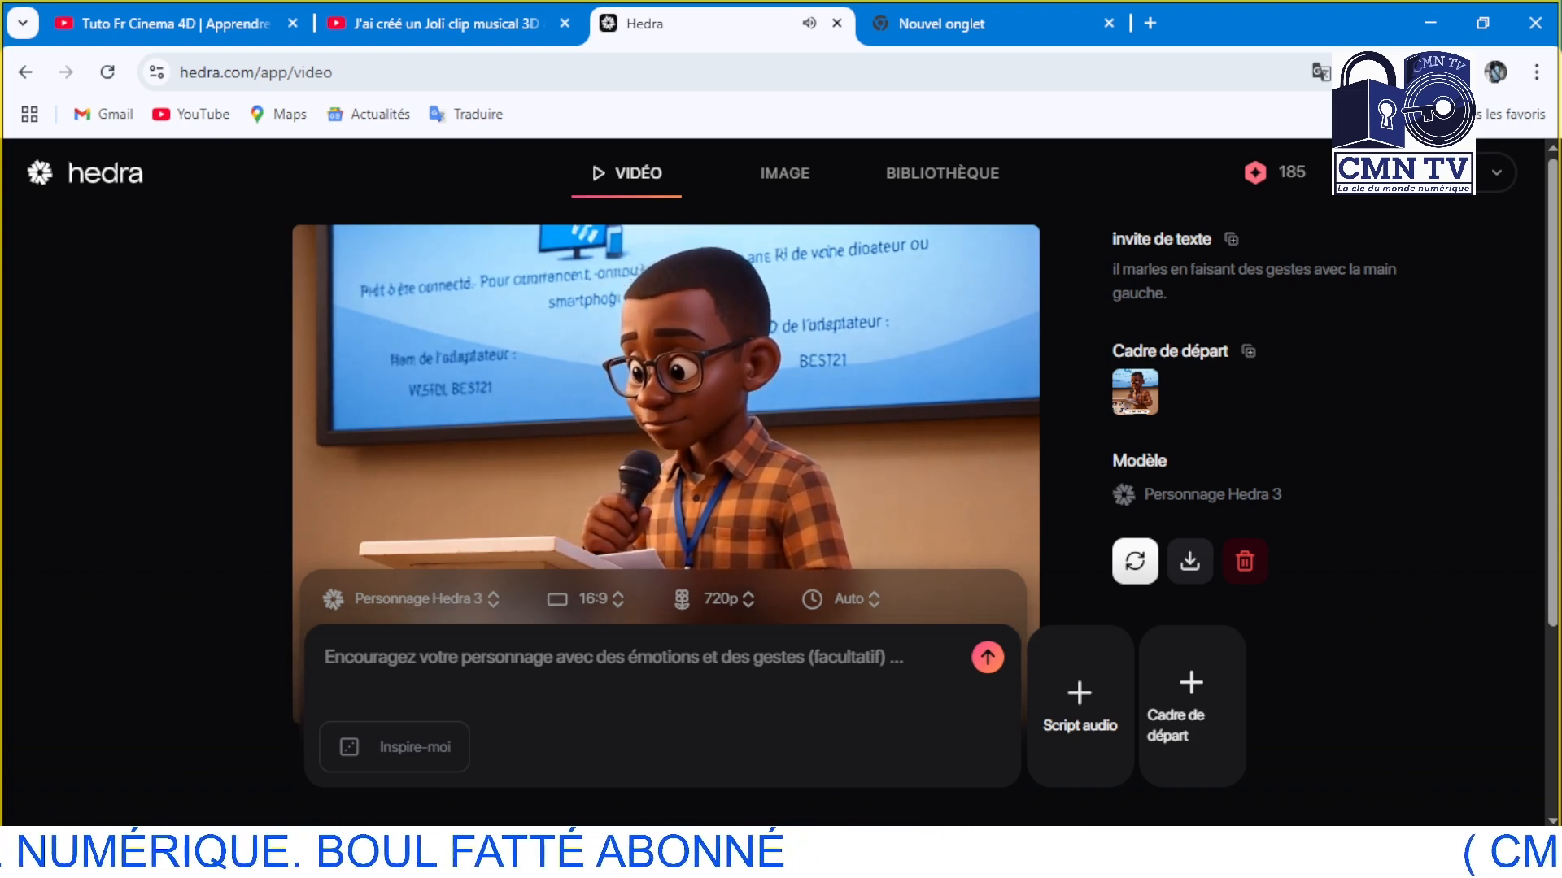
click(747, 480)
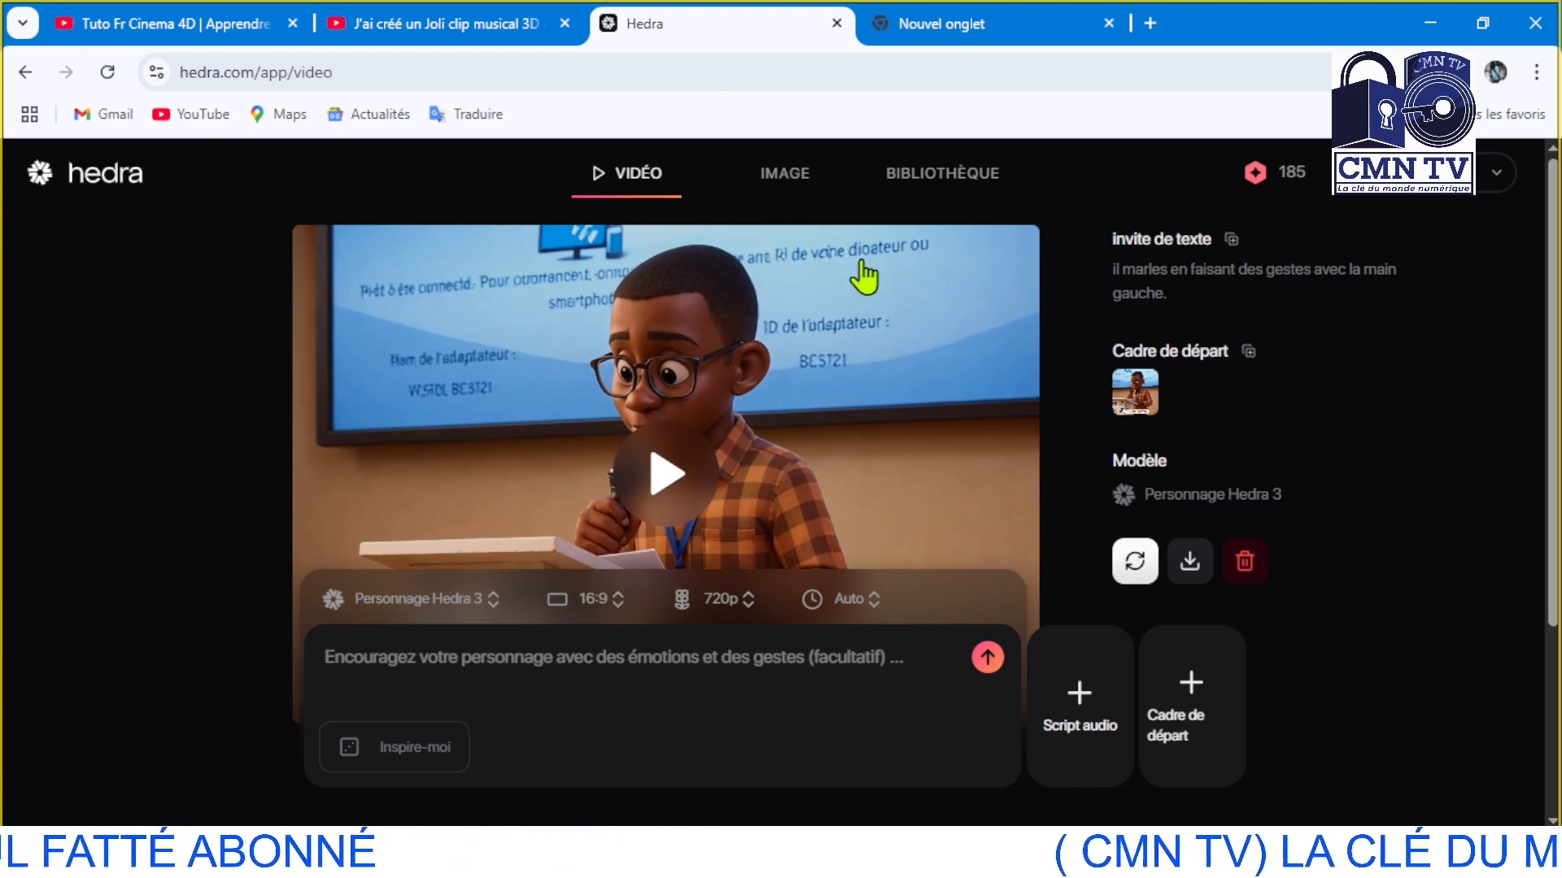
Search Google for "sora" in the empty browser tab, open OpenAI's Sora page and dismiss the translation pop-up
click(968, 12)
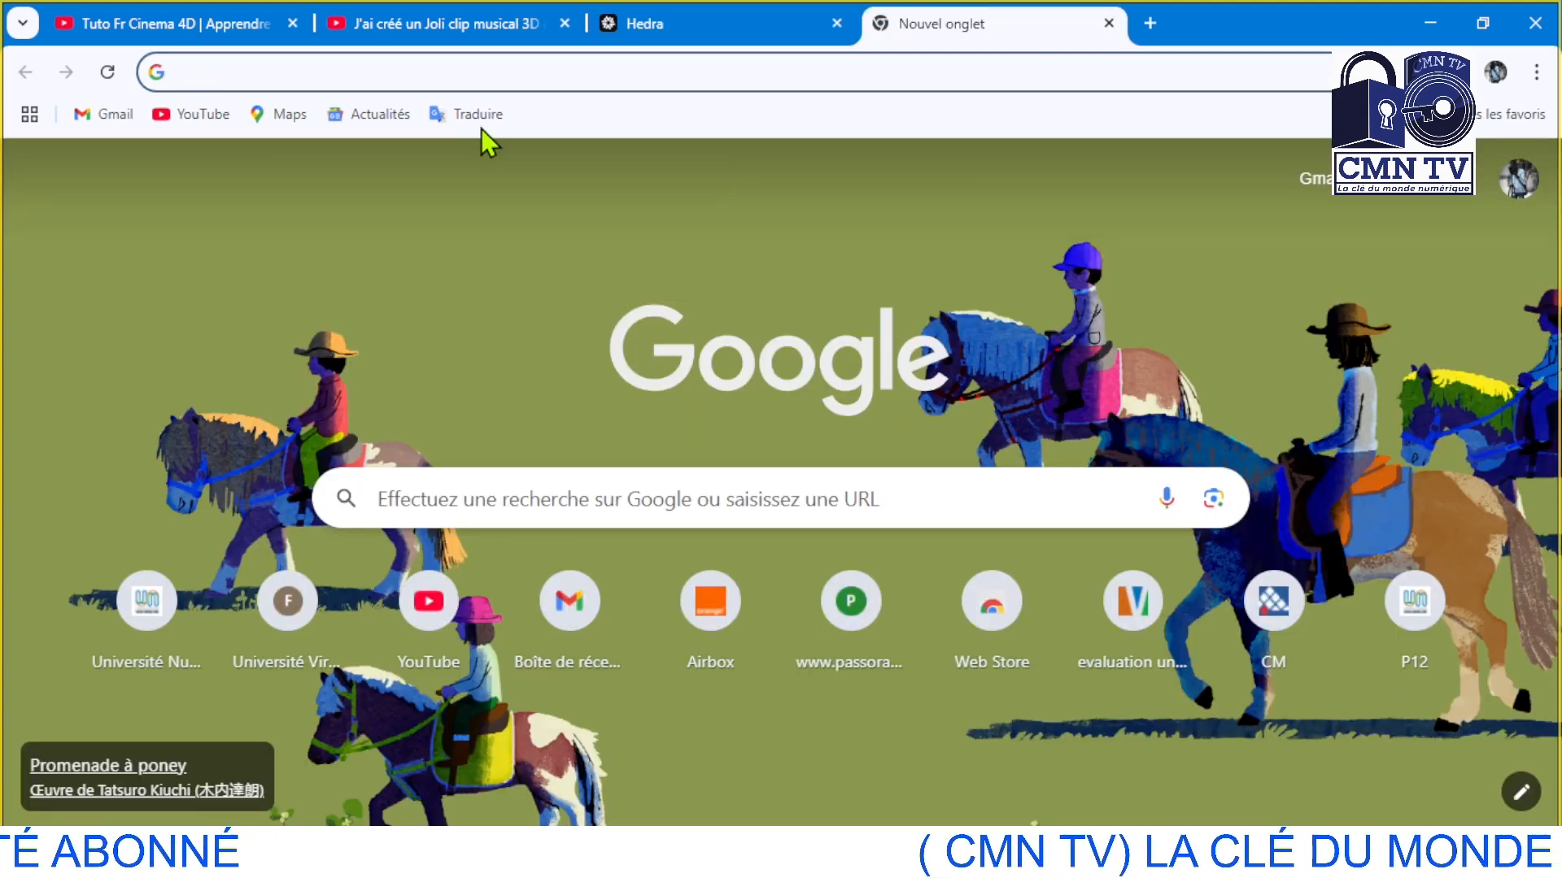
click(387, 72)
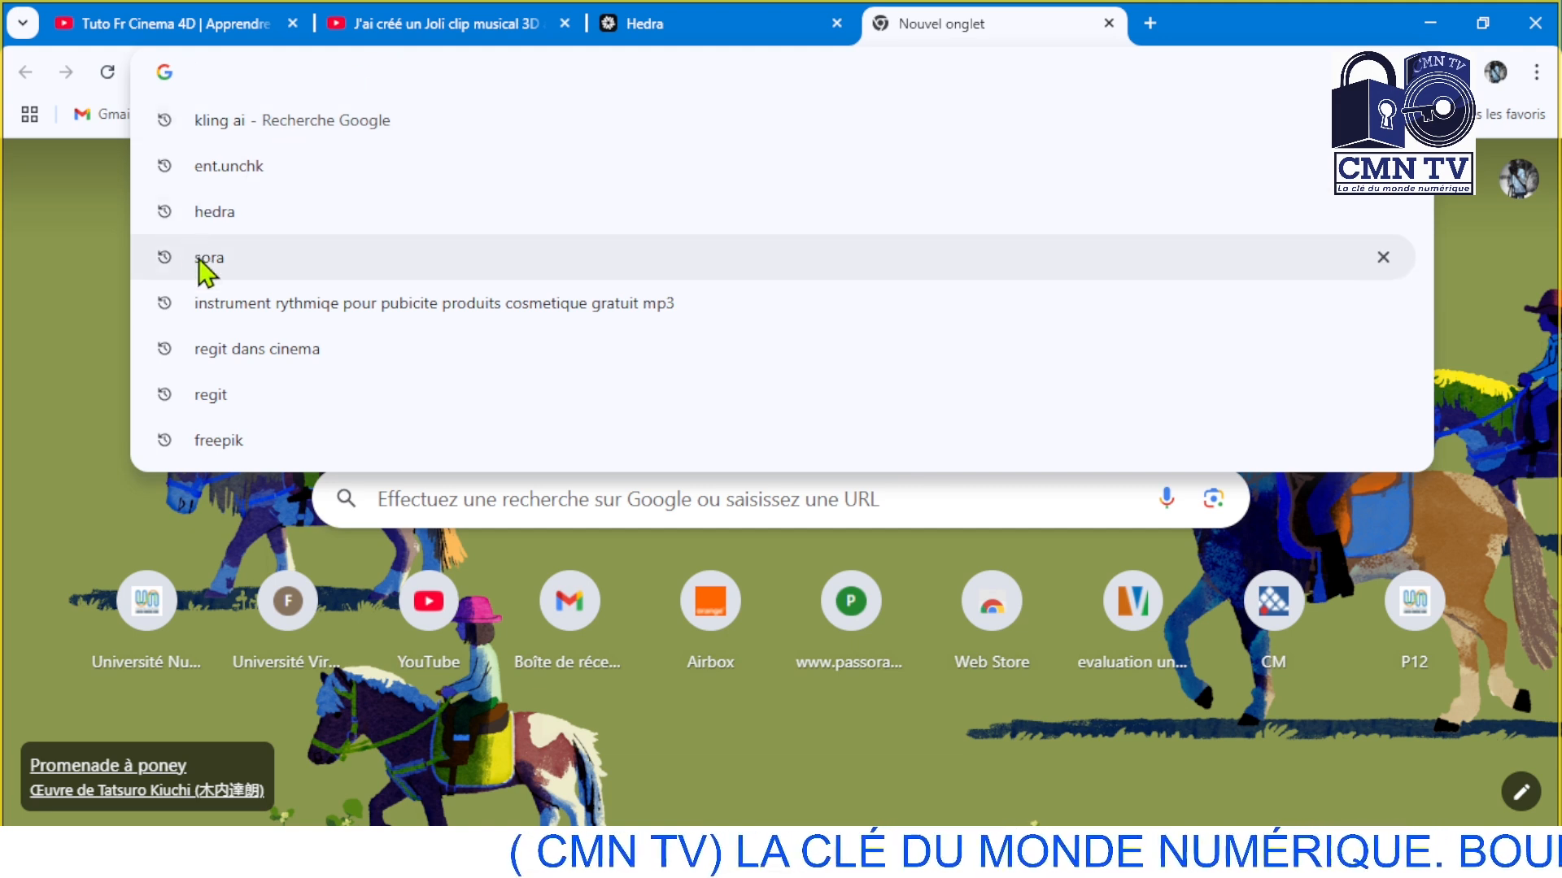
click(239, 258)
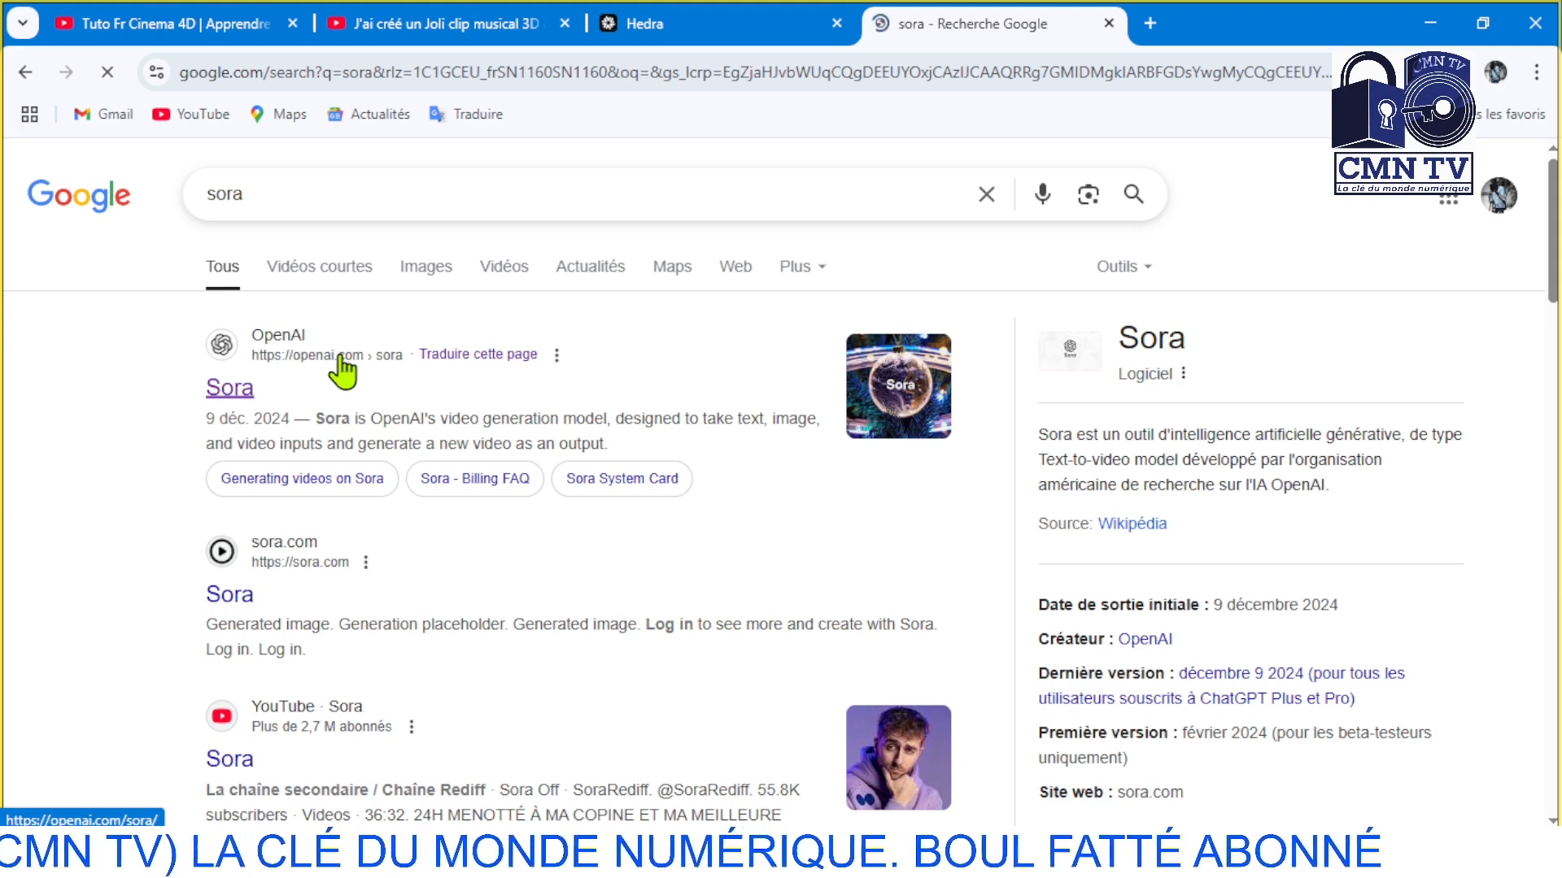
click(263, 358)
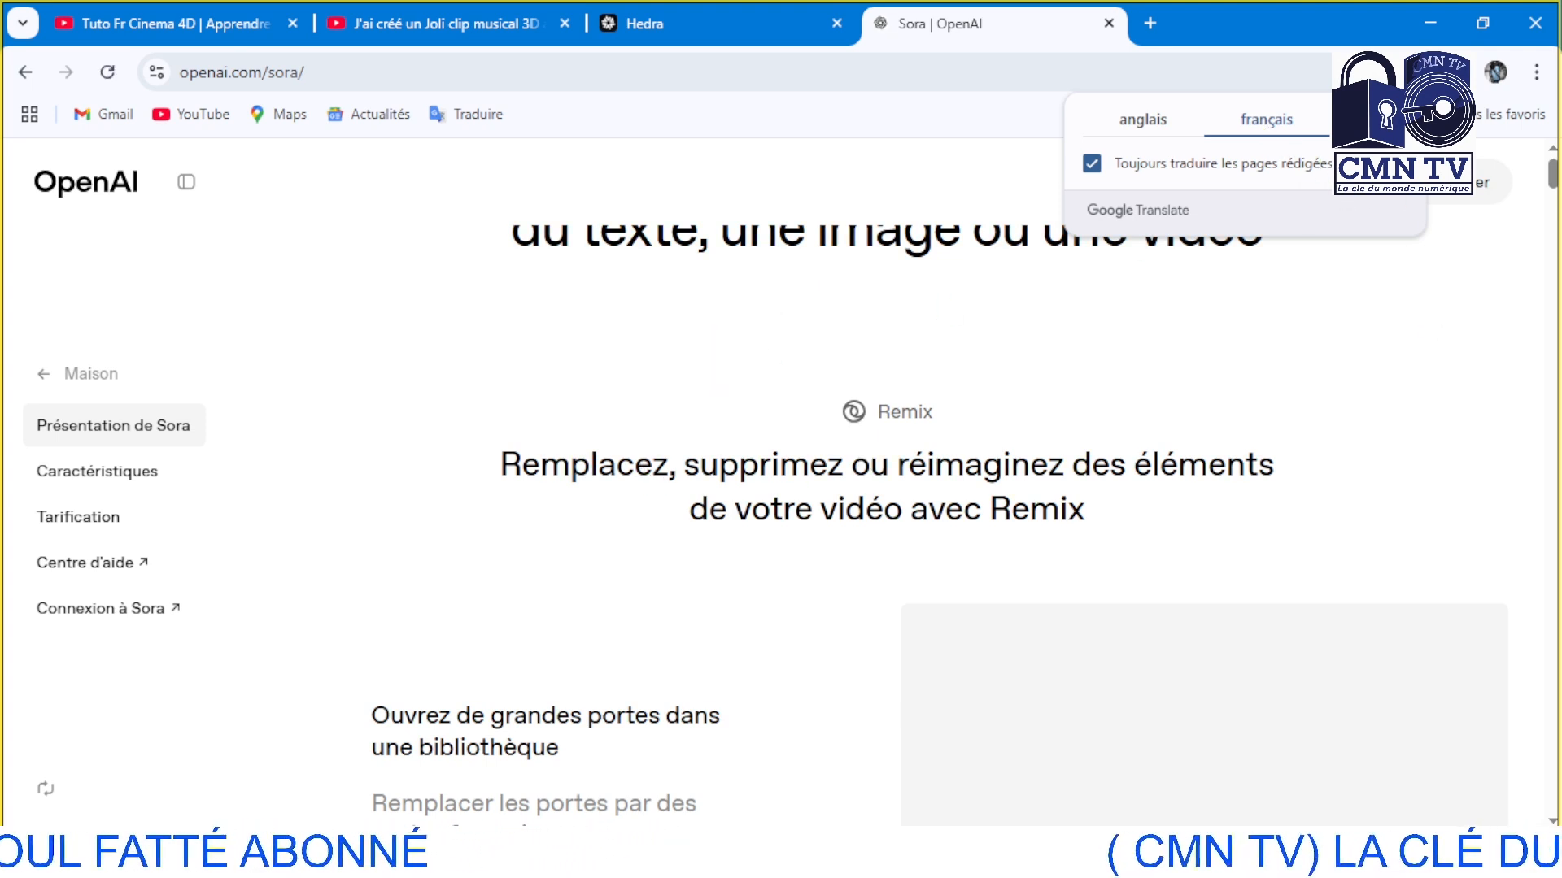
click(1402, 119)
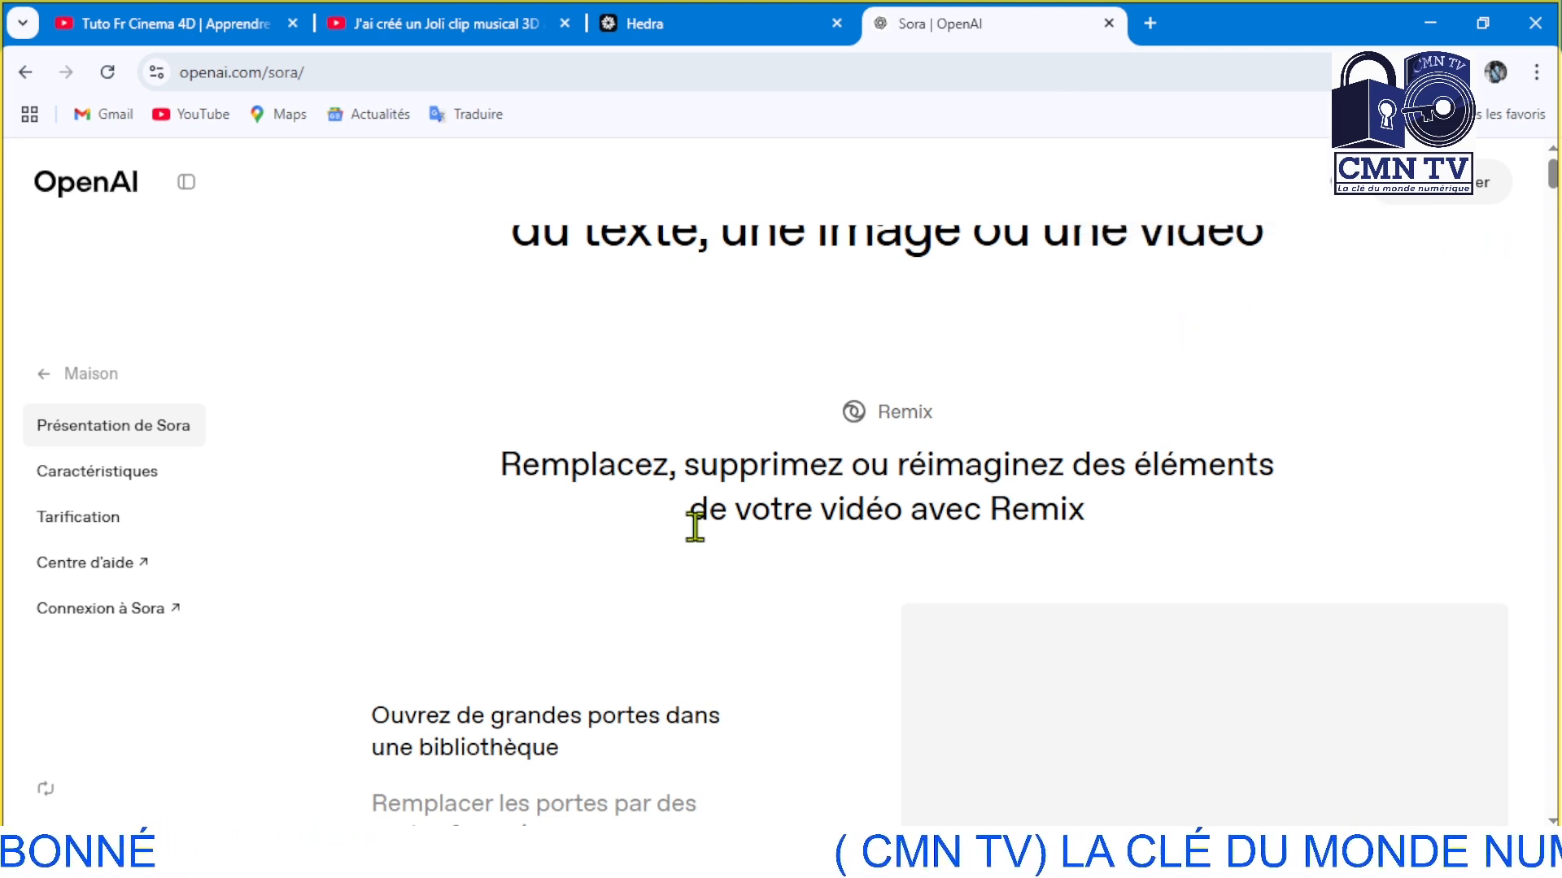
Open the Sora web app through the login options on OpenAI's Sora page
click(95, 616)
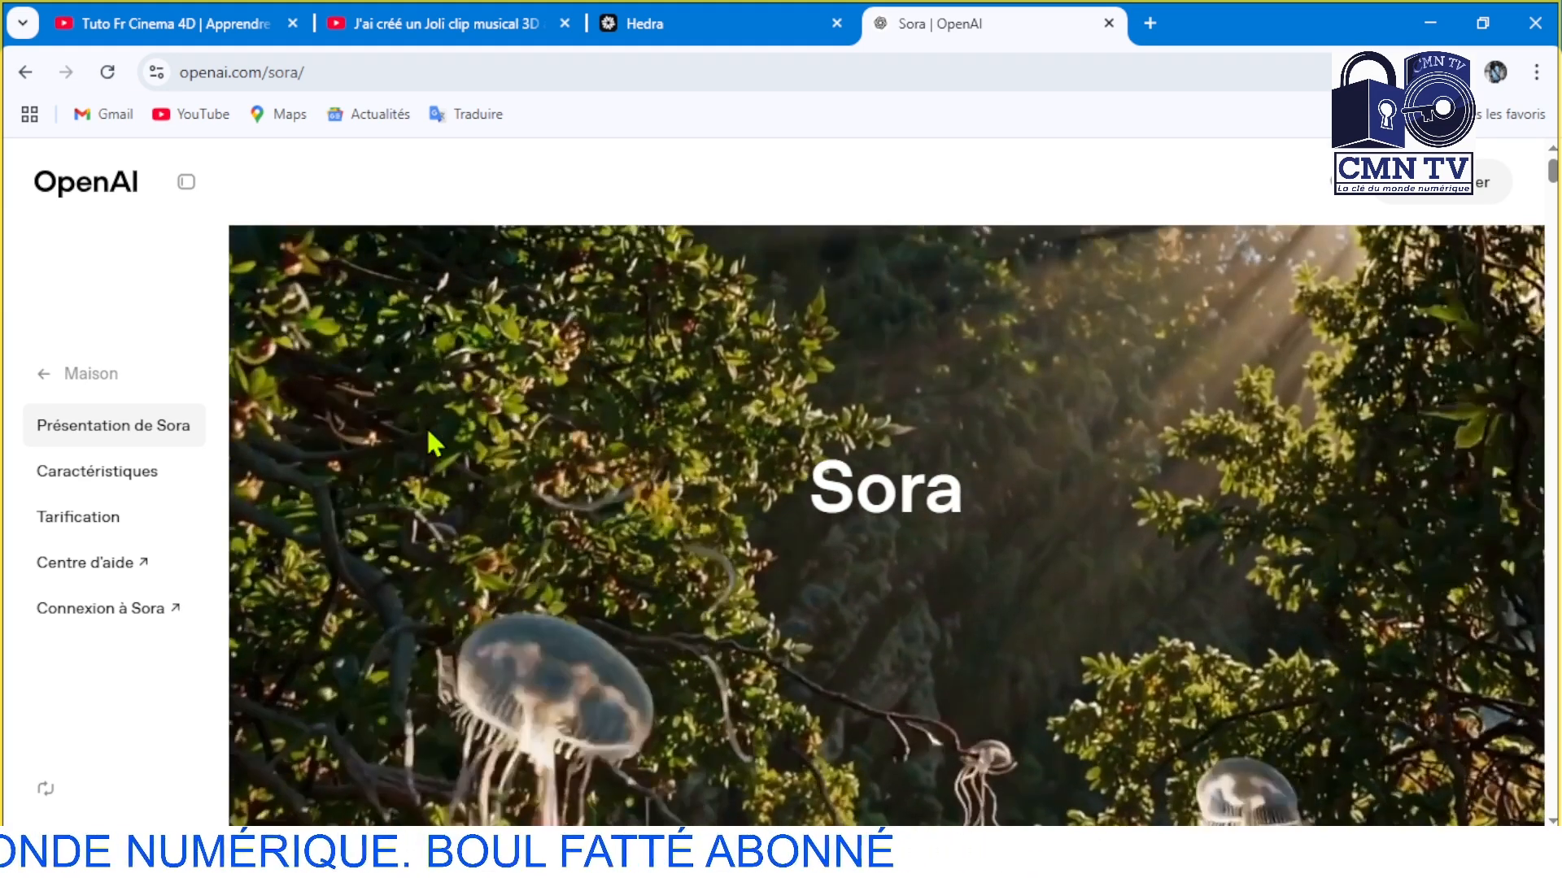
scroll(704, 351, down, 5)
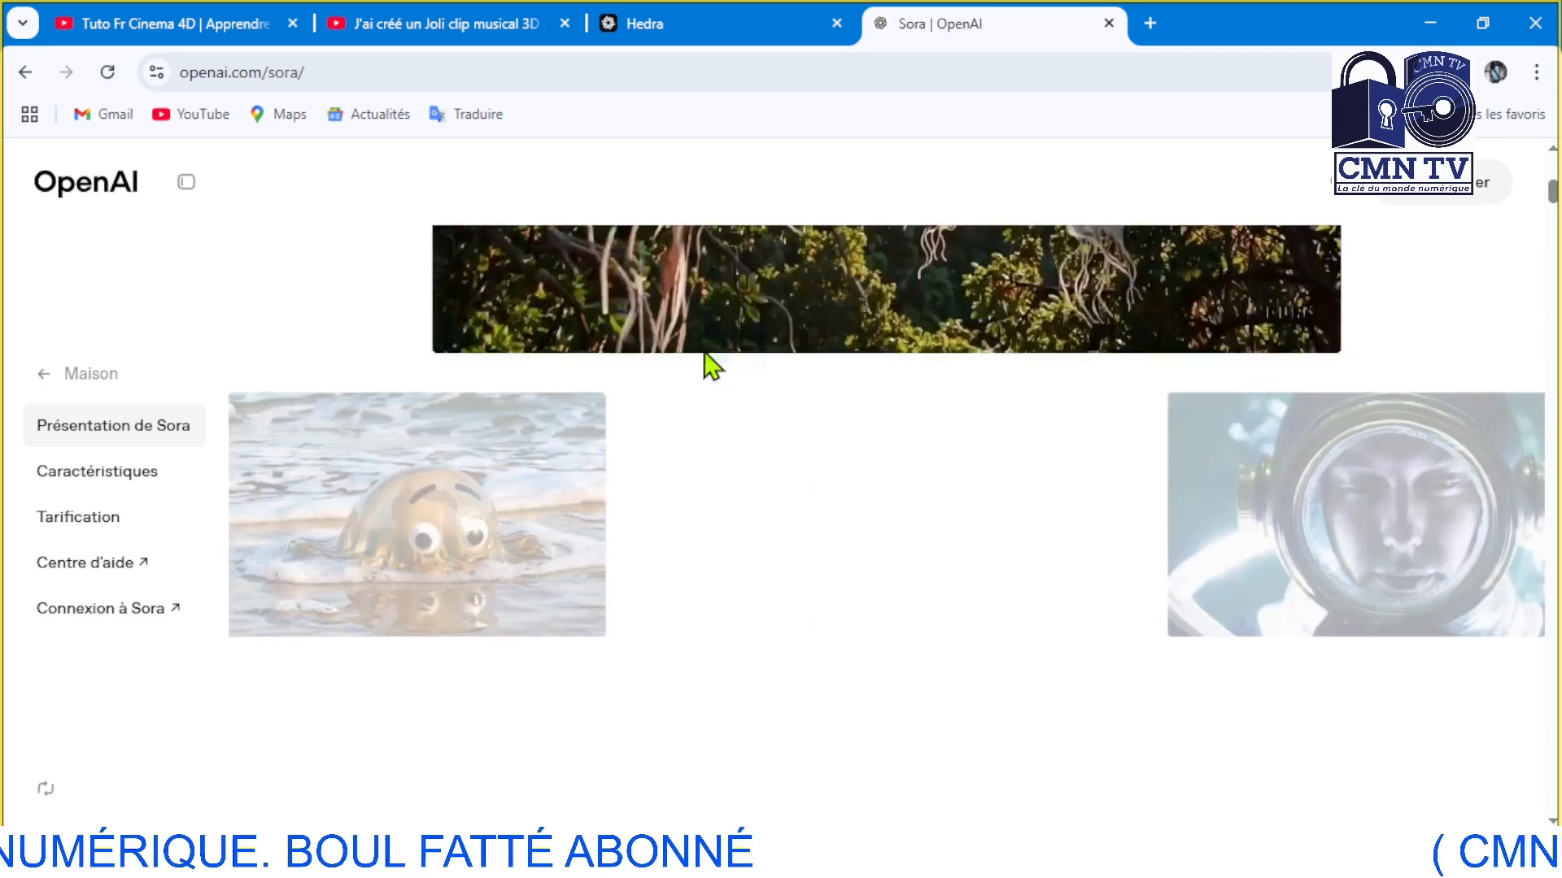
scroll(705, 352, up, 3)
scroll(1383, 219, down, 3)
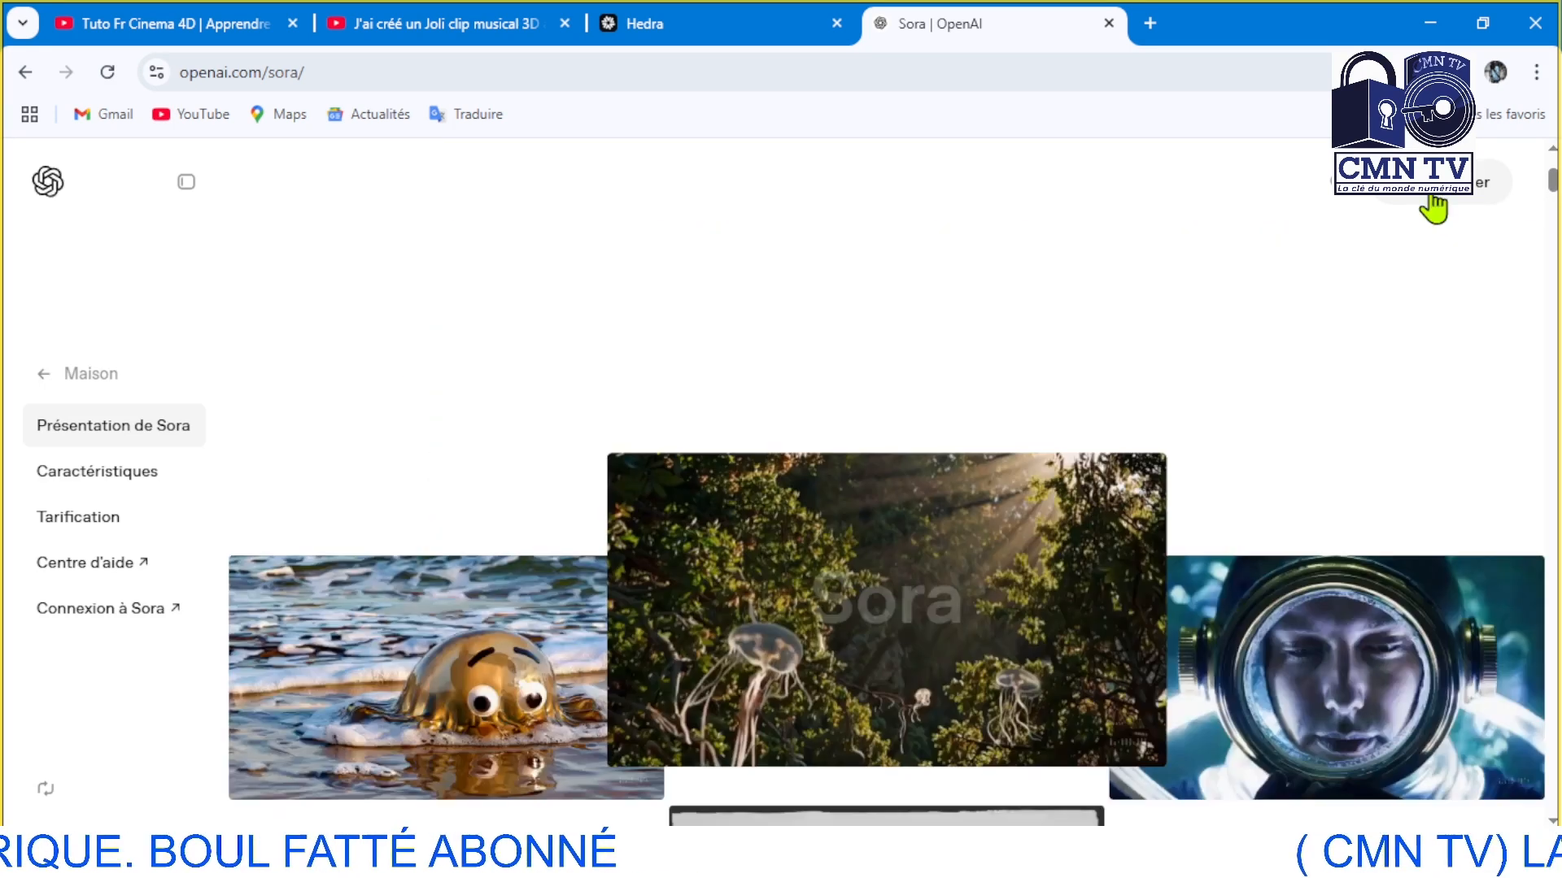
click(1464, 195)
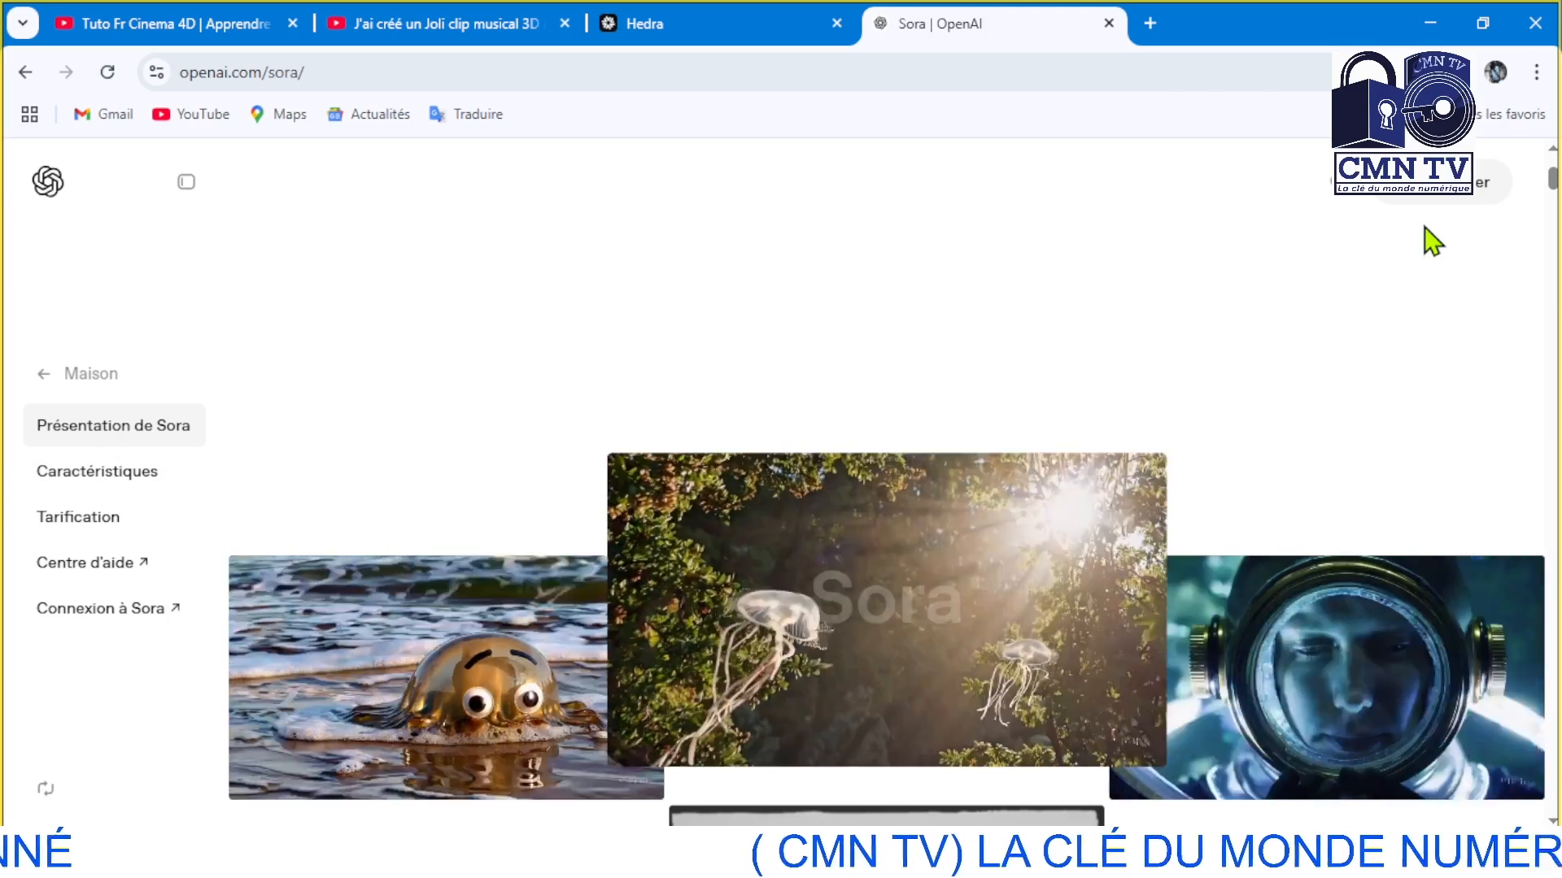
mouse_move(1424, 210)
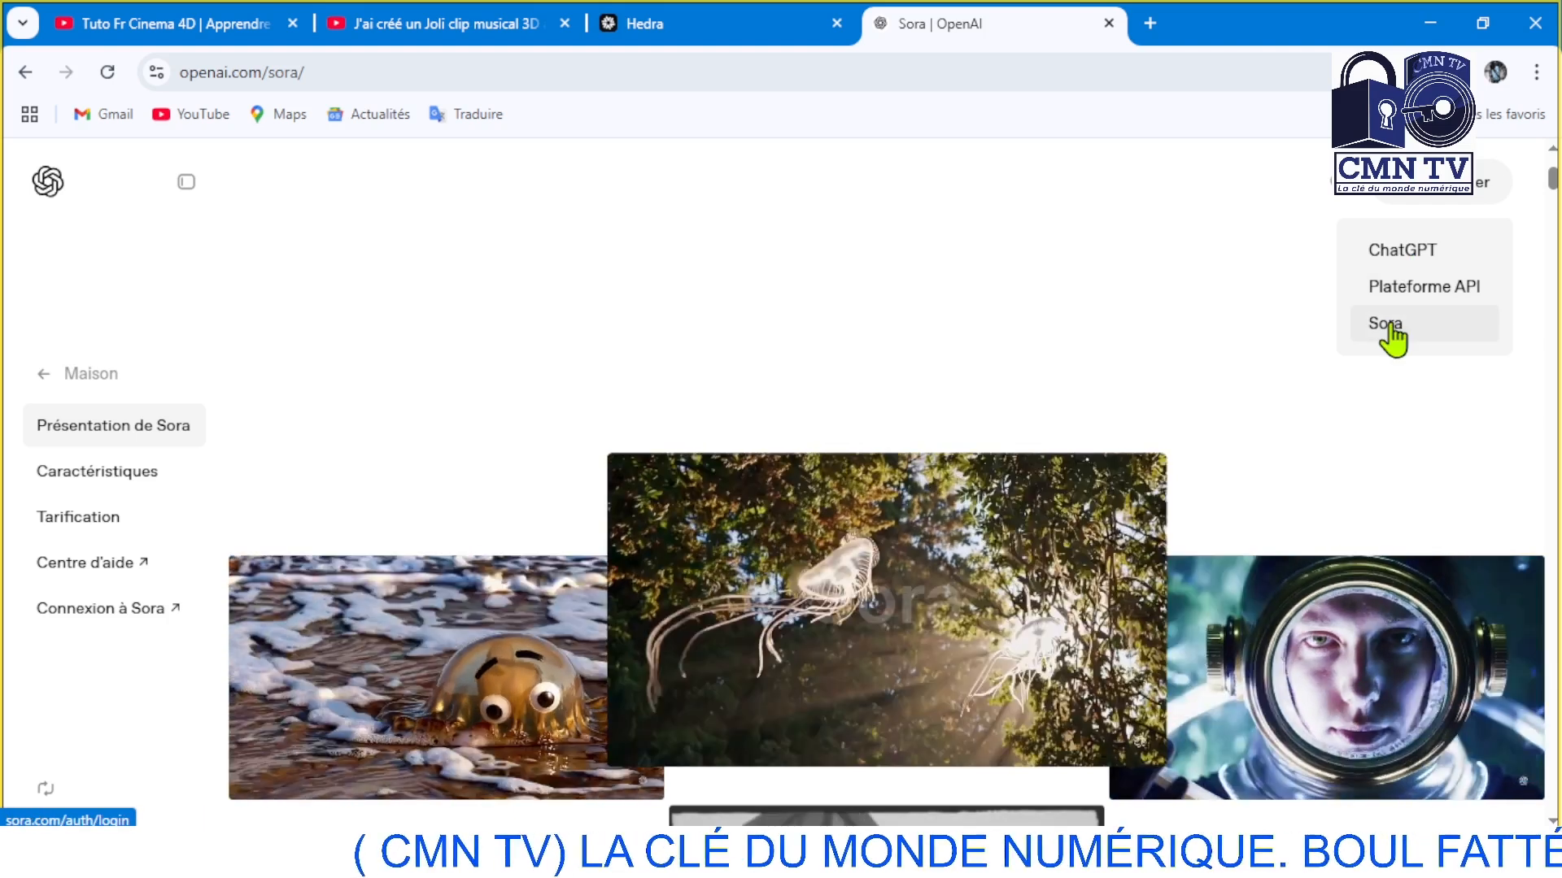
click(1391, 325)
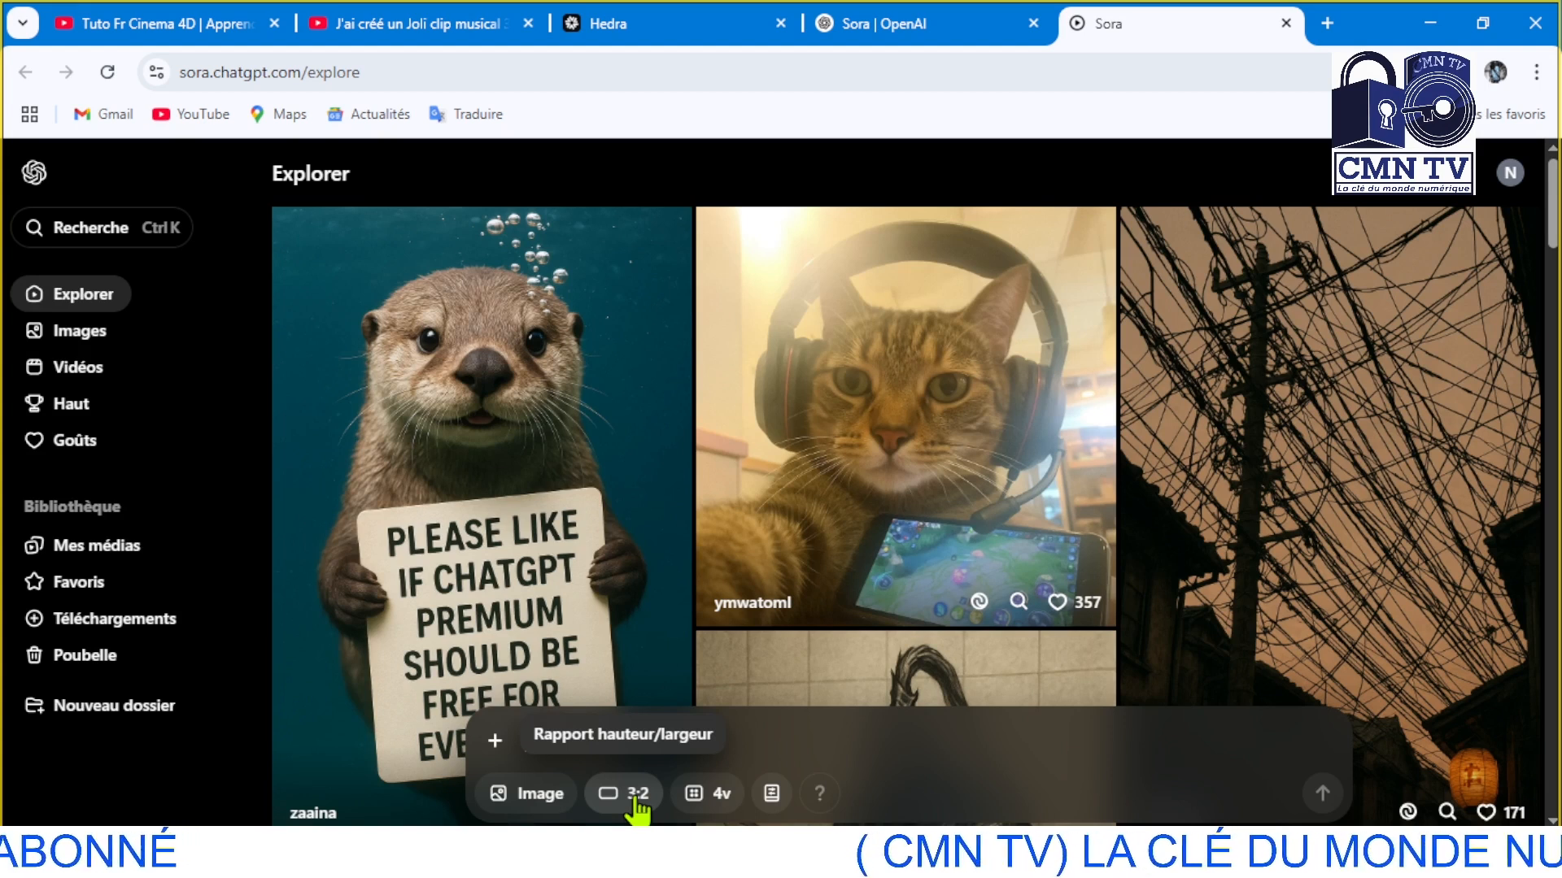
Set the generation type to Image and the aspect ratio to 3:2
click(543, 801)
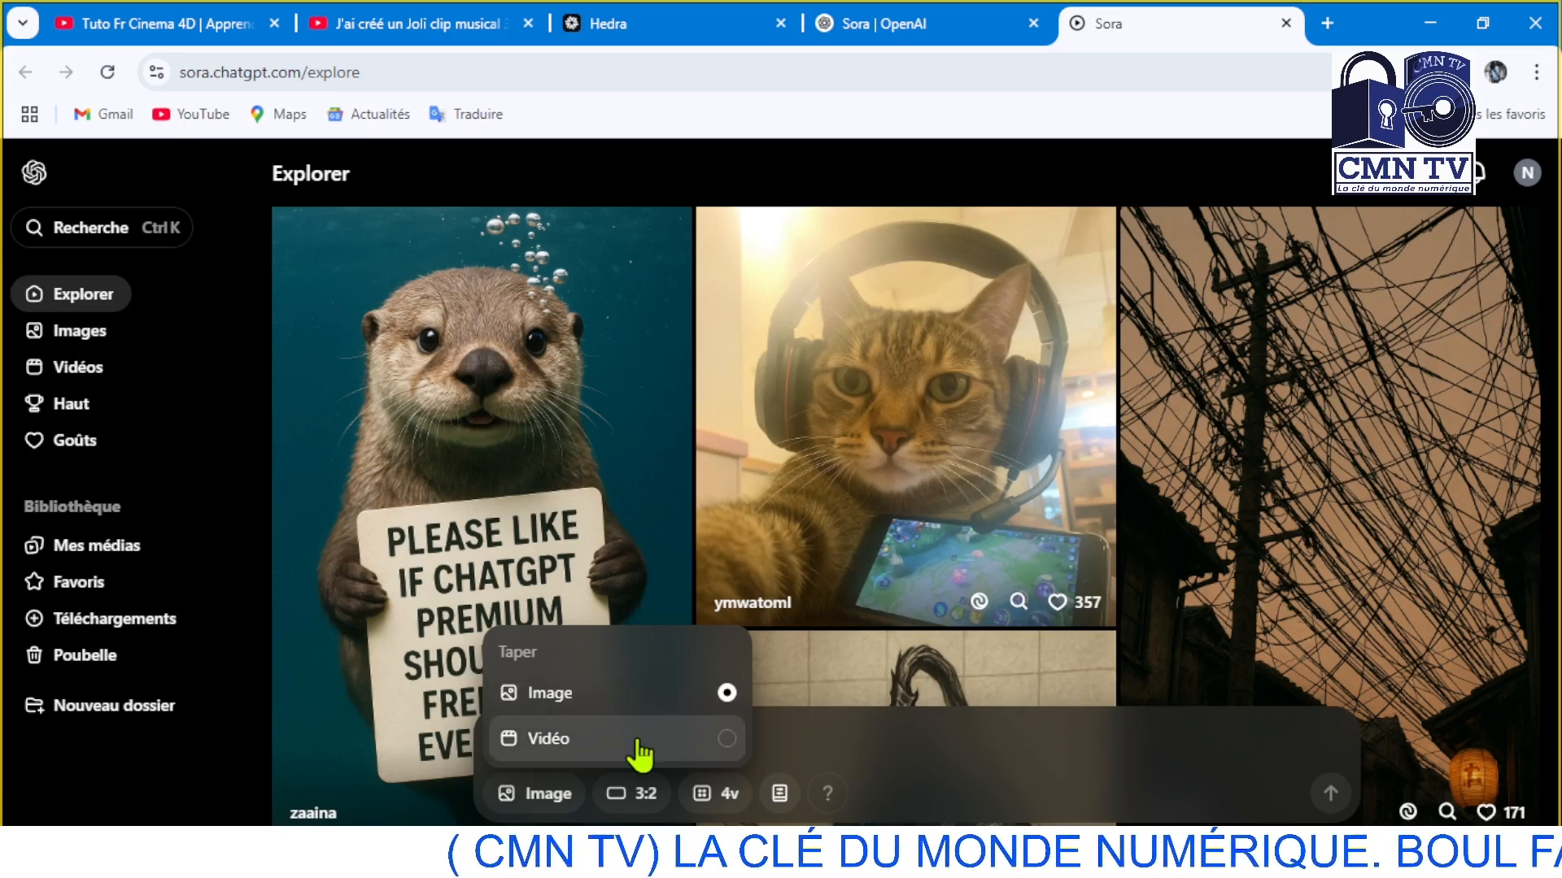
click(585, 701)
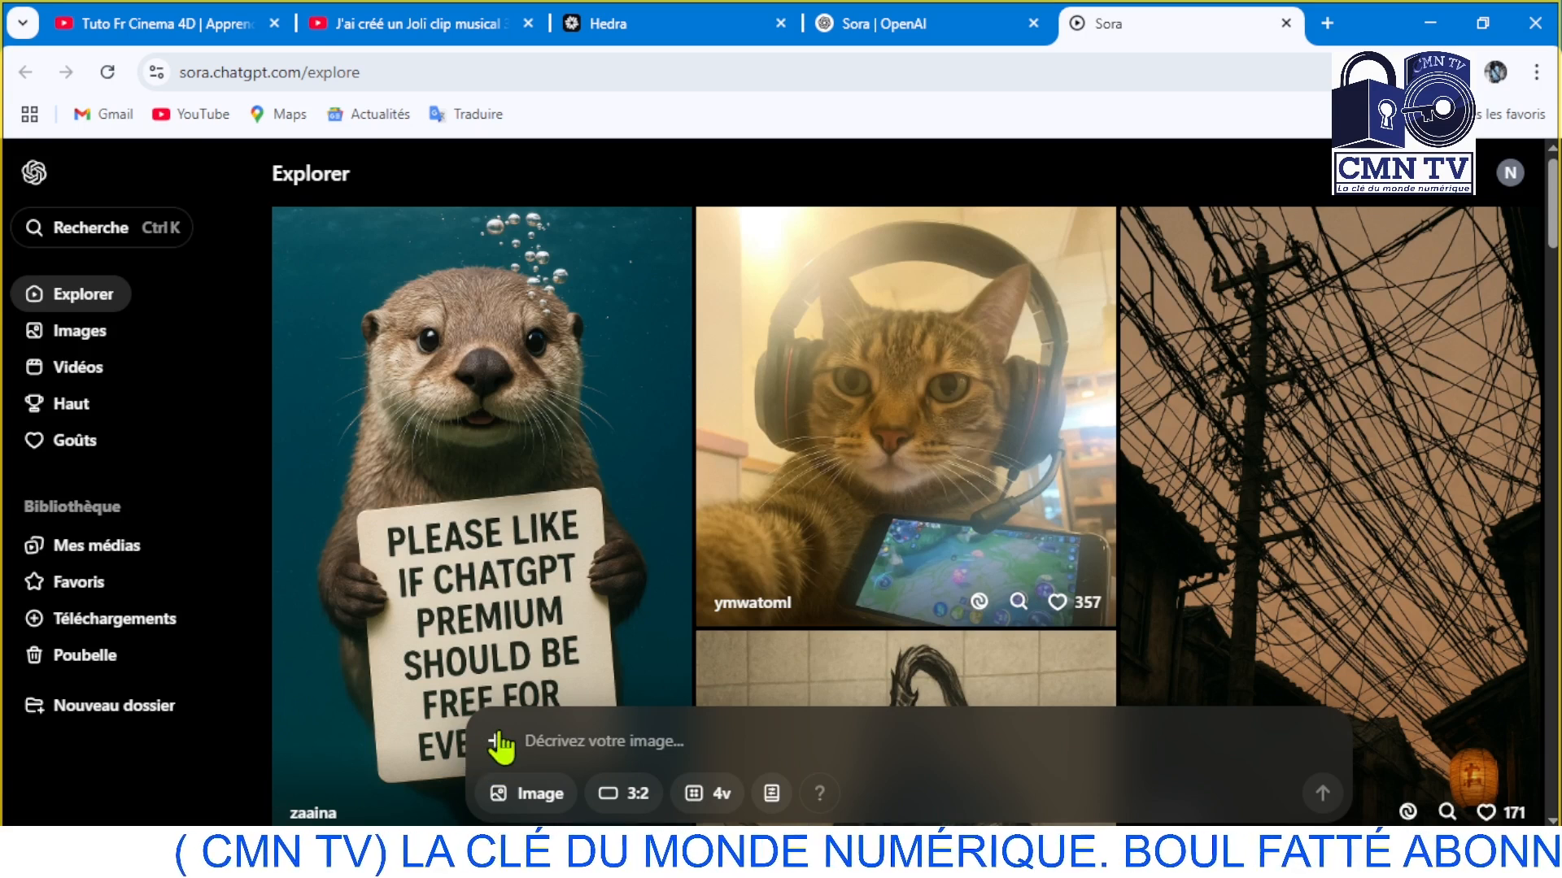
click(635, 797)
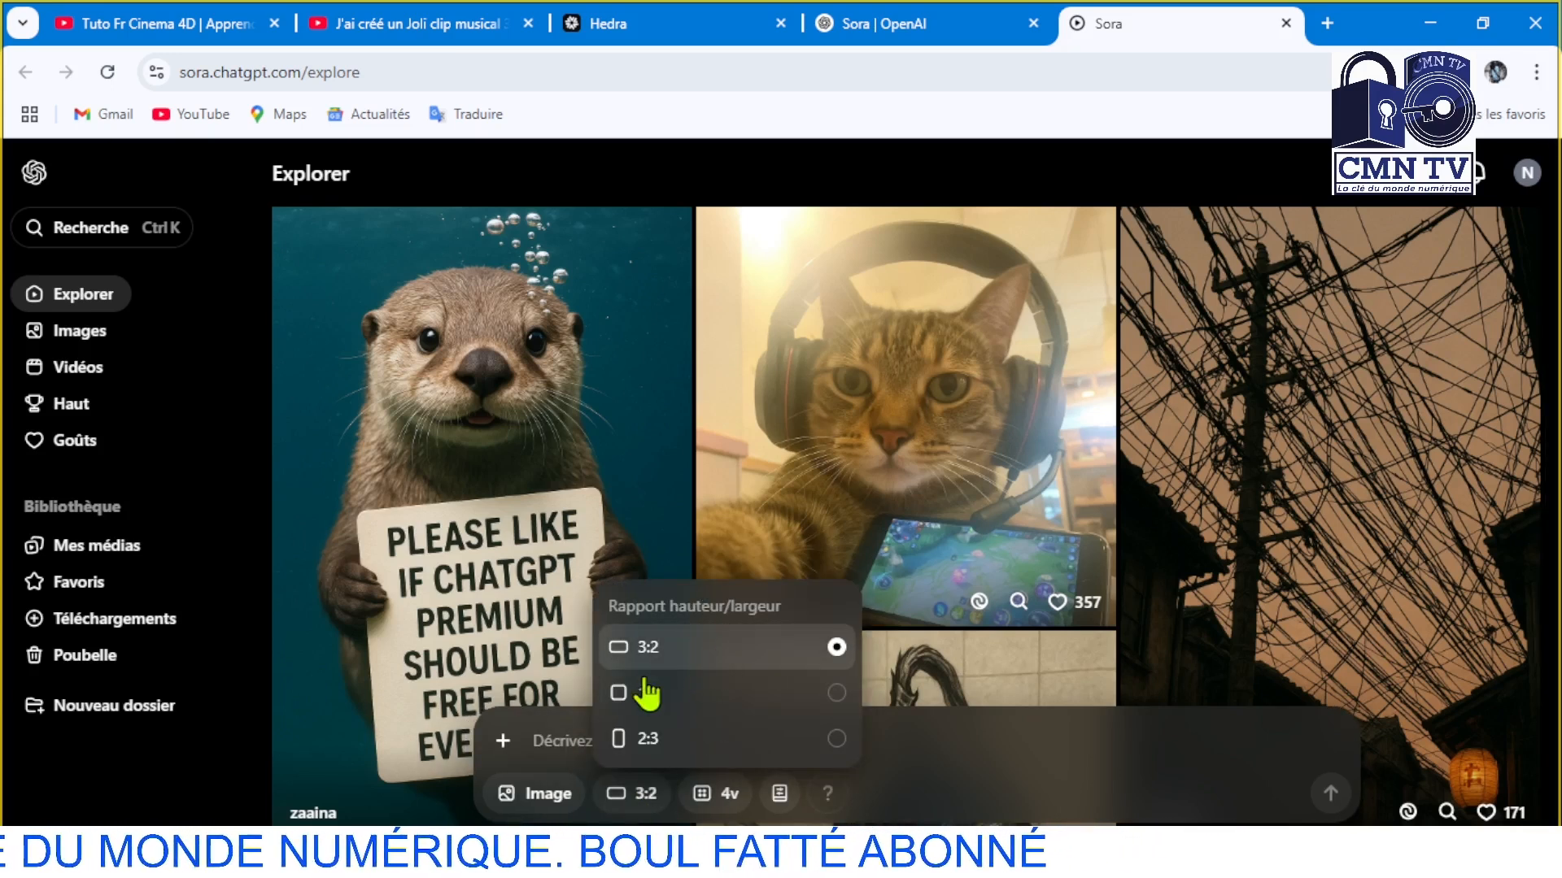
click(723, 649)
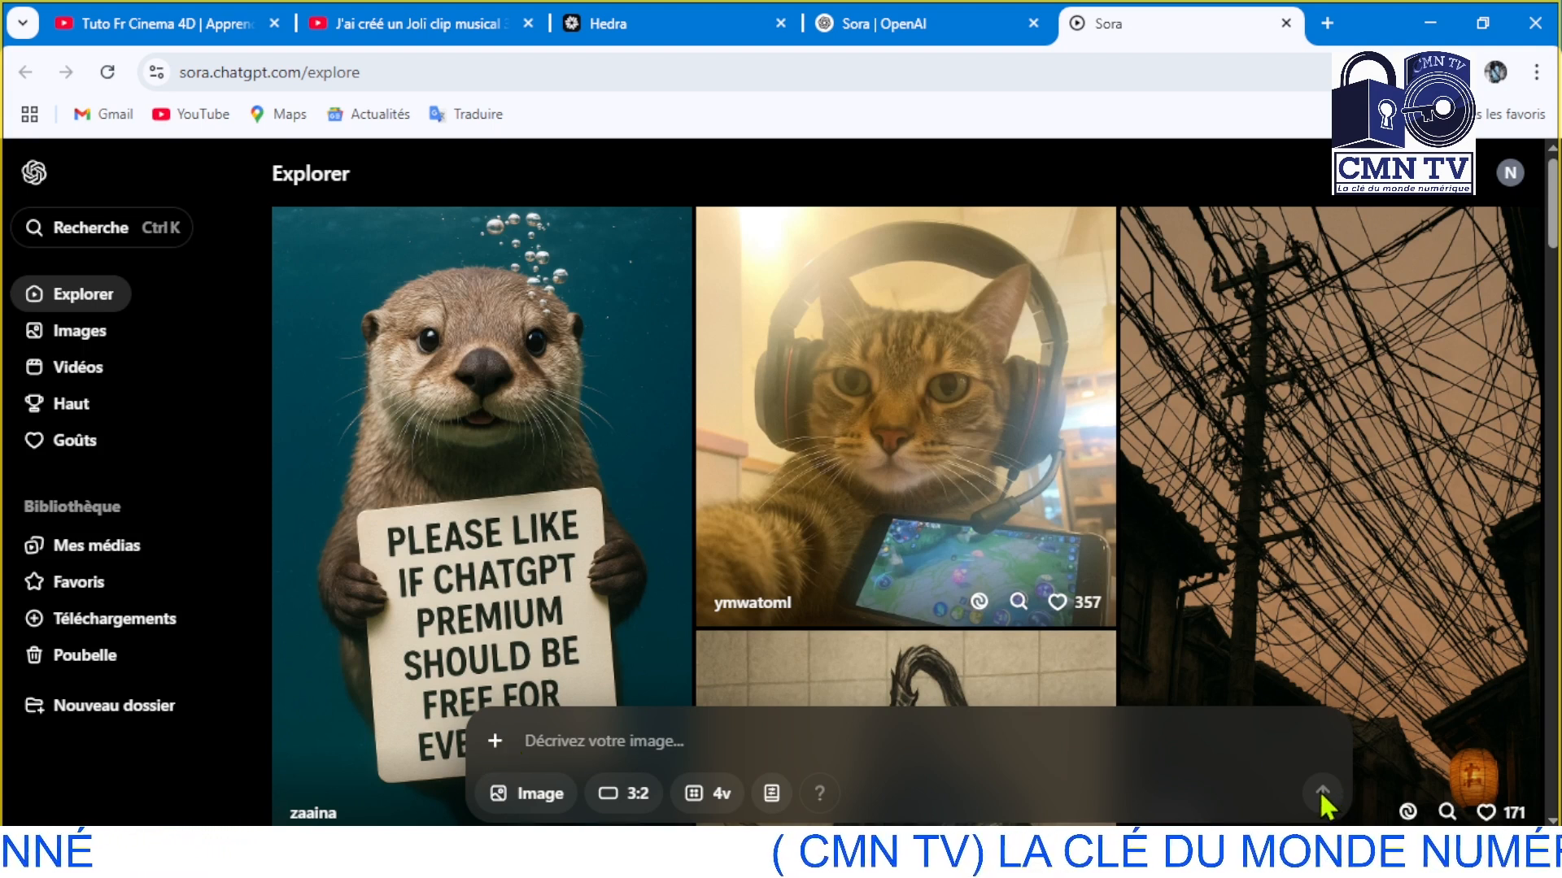
Start adding an image from the device and browse to the IMAGE folder on drive F:
click(491, 744)
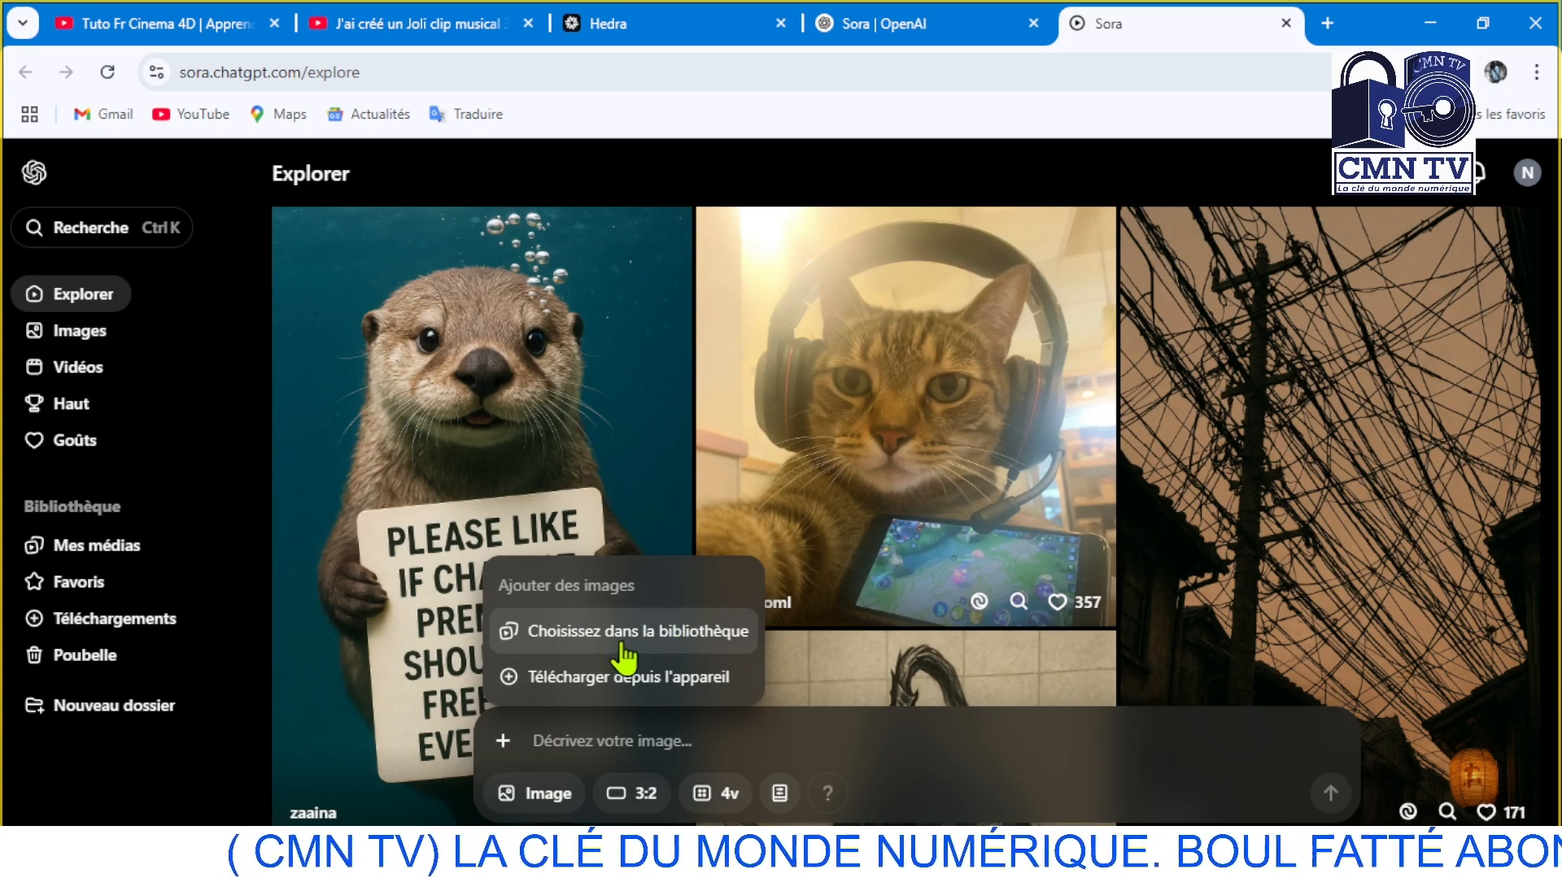
click(667, 680)
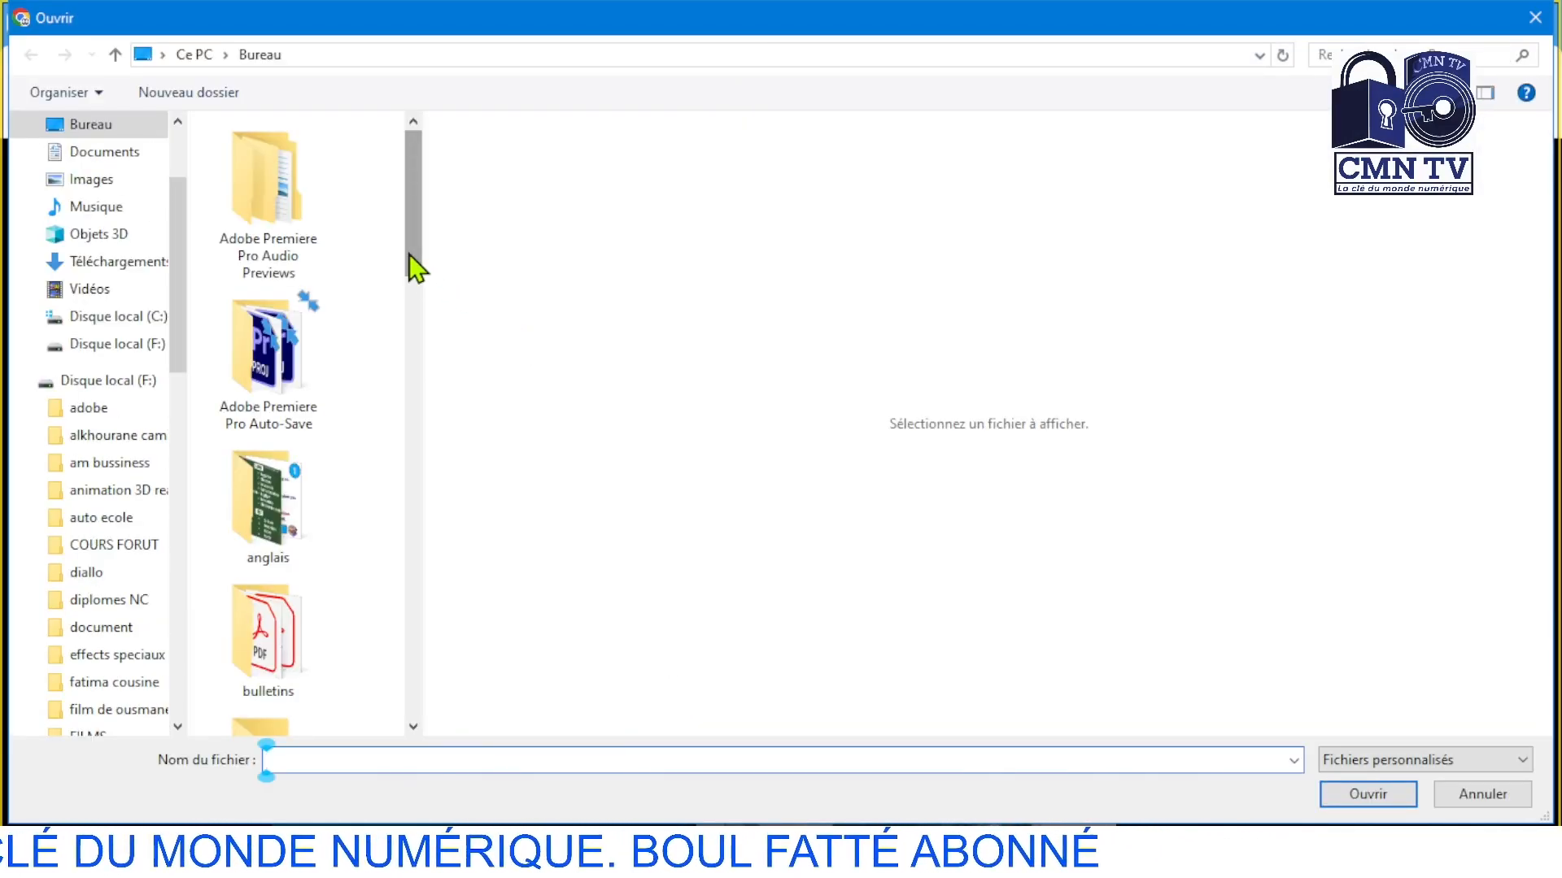
scroll(85, 600, down, 1)
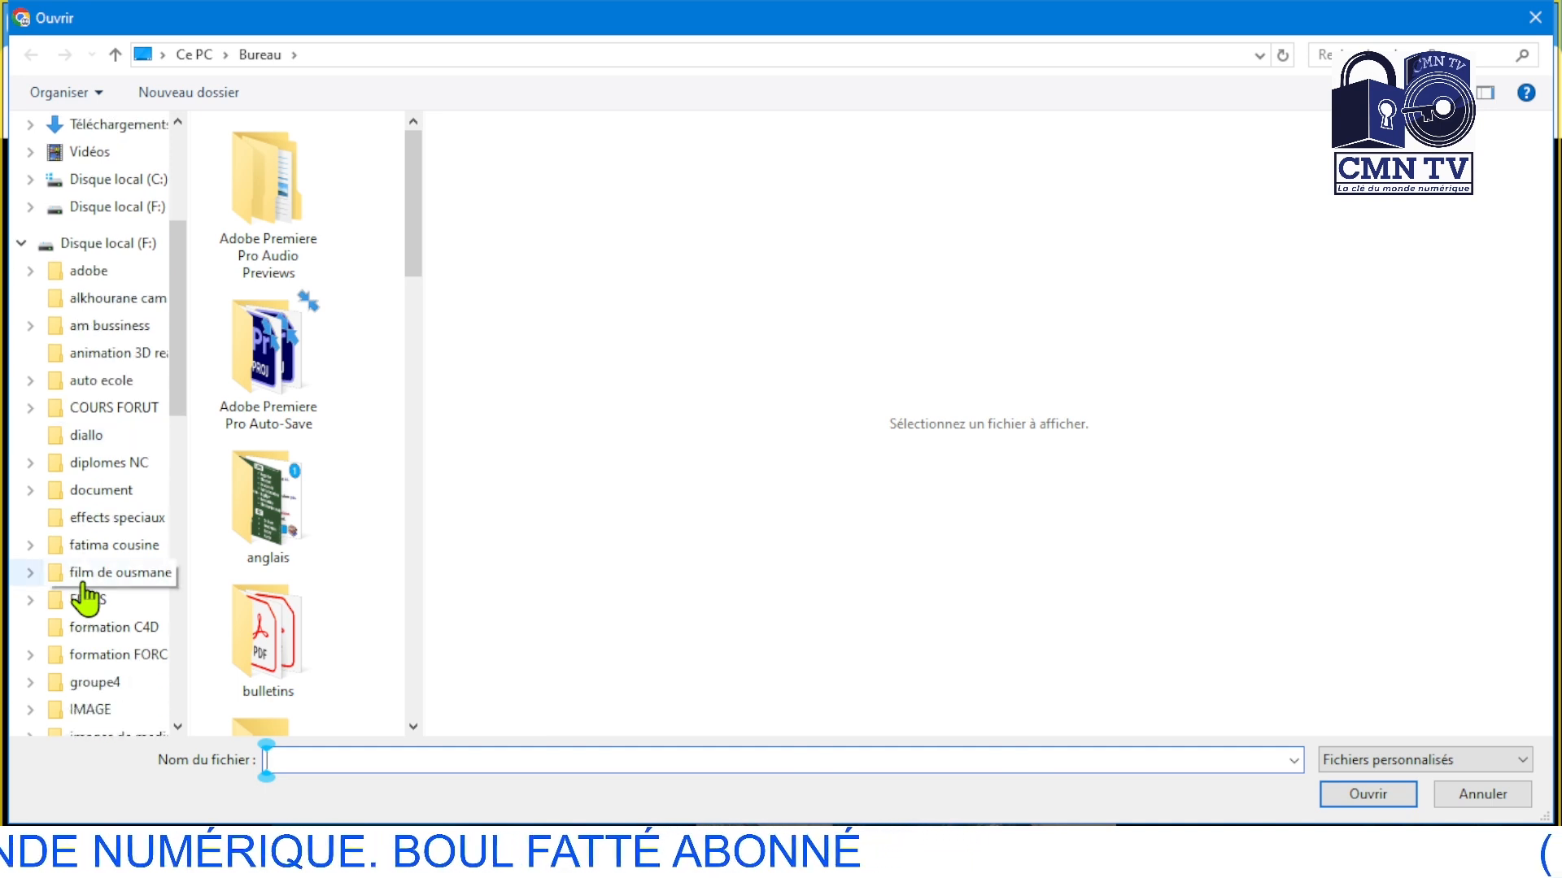
click(119, 707)
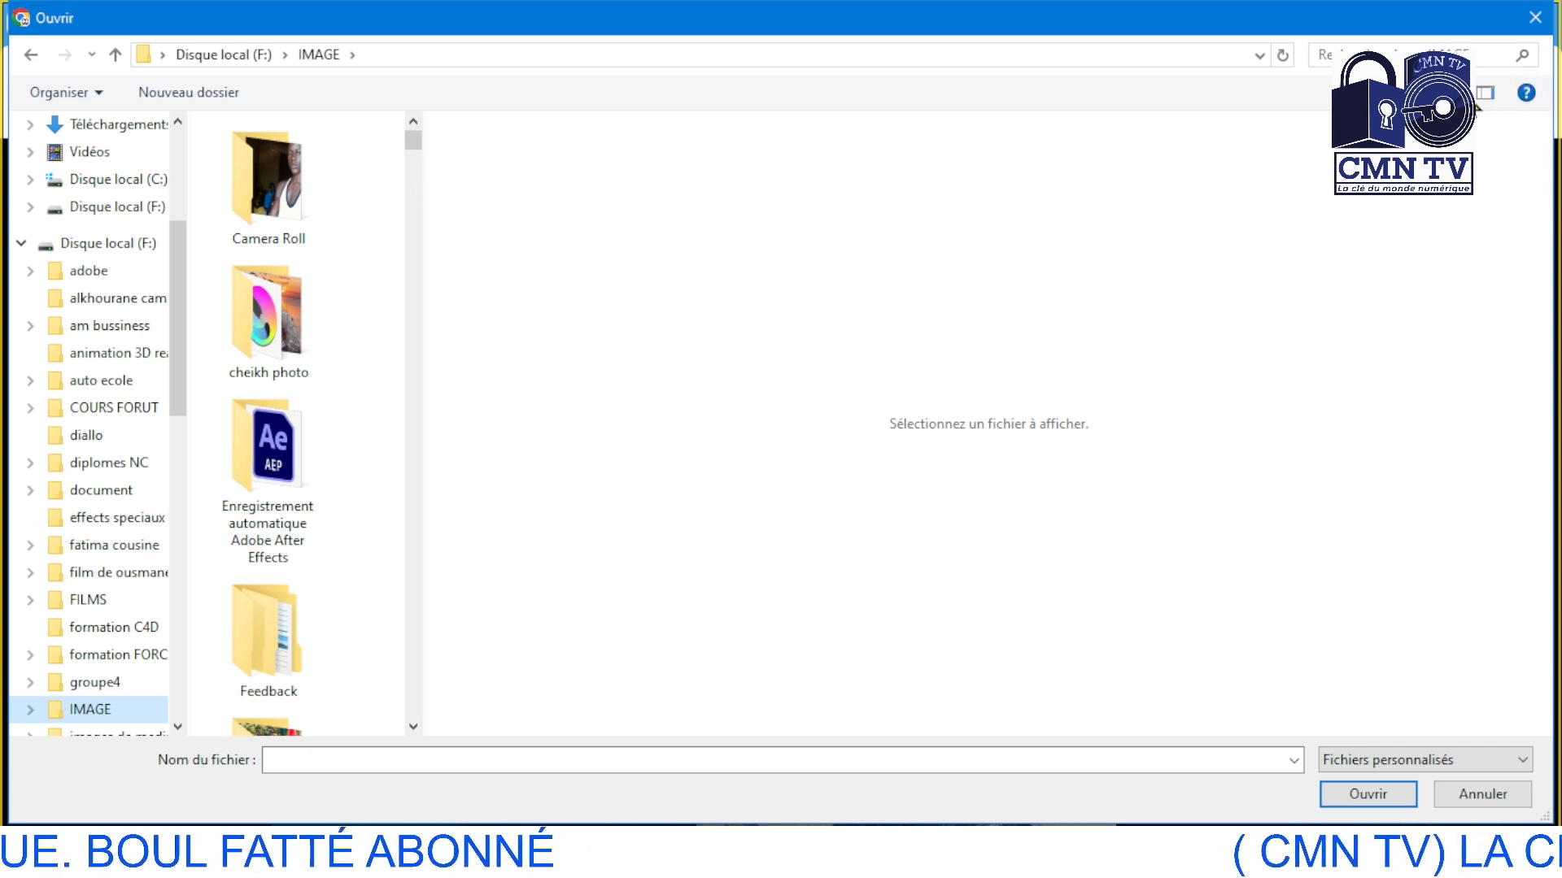
Hide the file preview and show the IMAGE folder's contents as large icons
click(1449, 93)
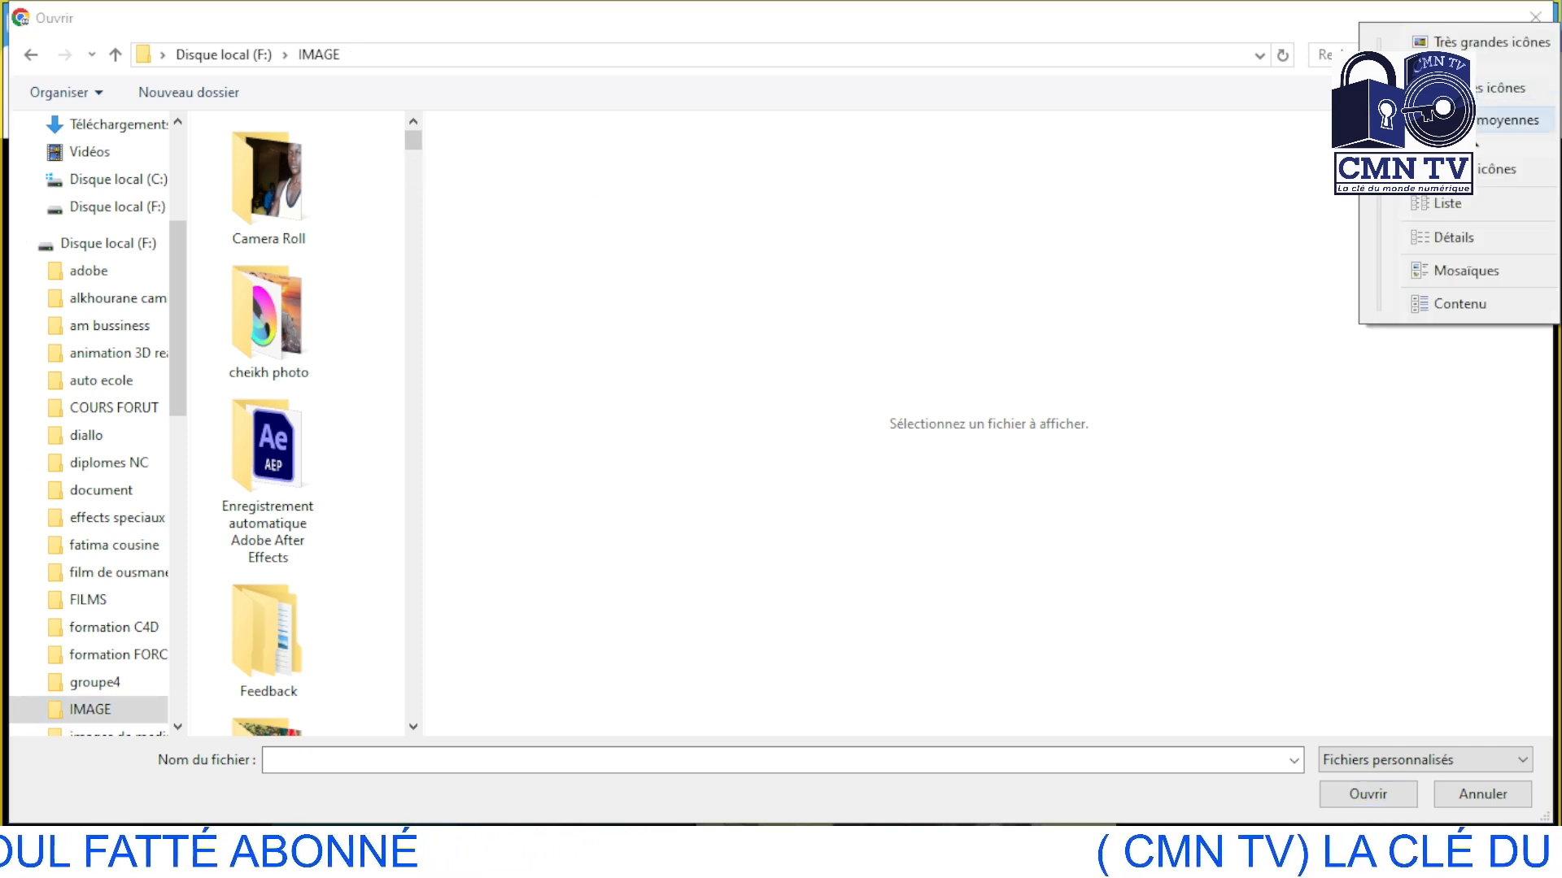
click(1481, 122)
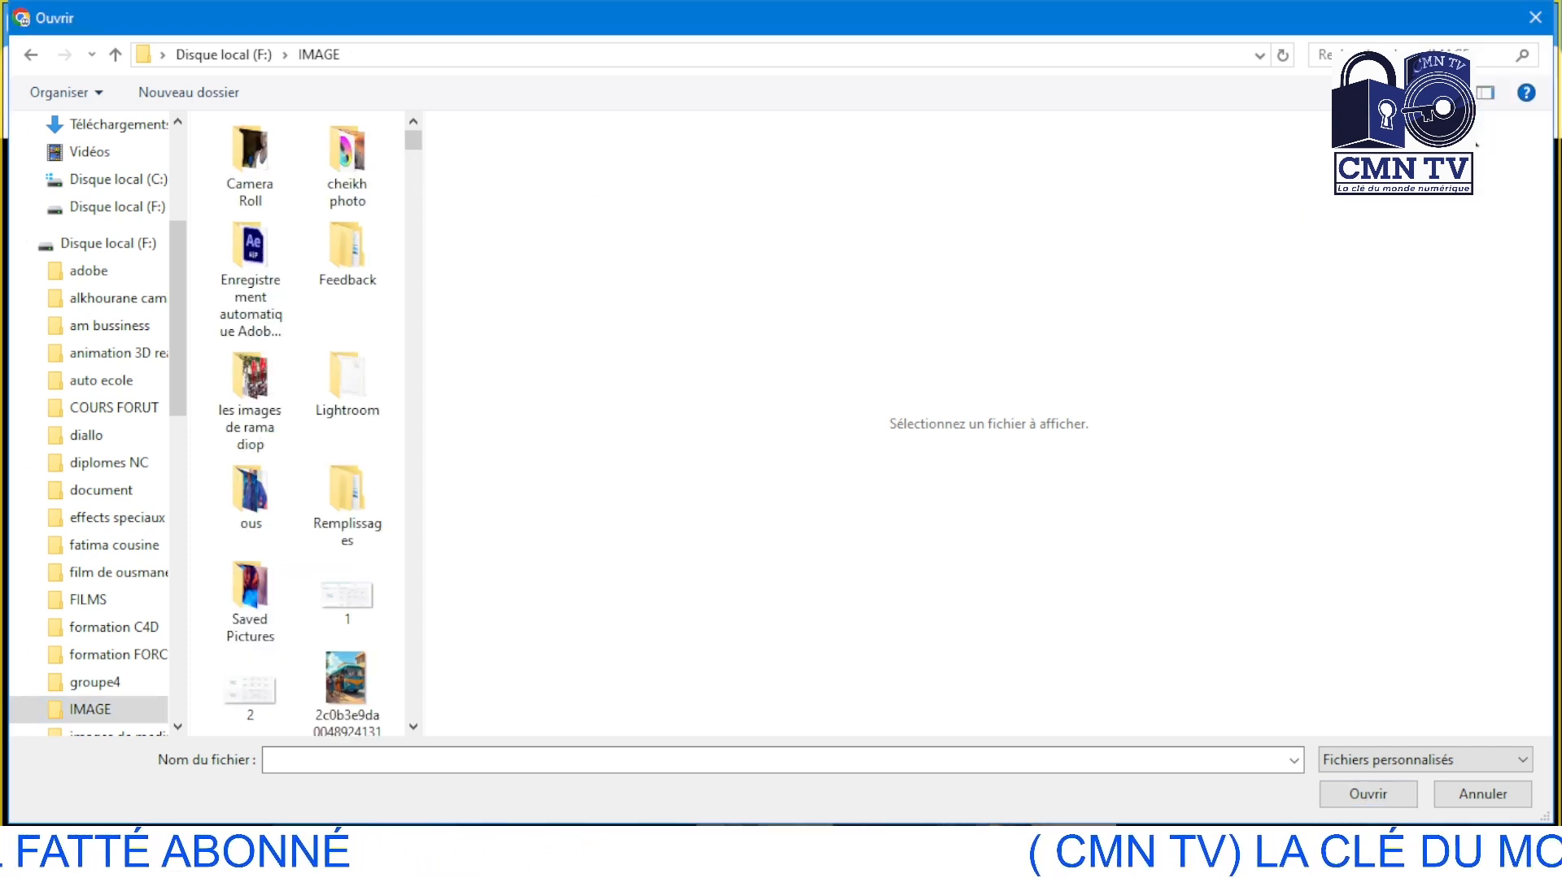
click(1485, 94)
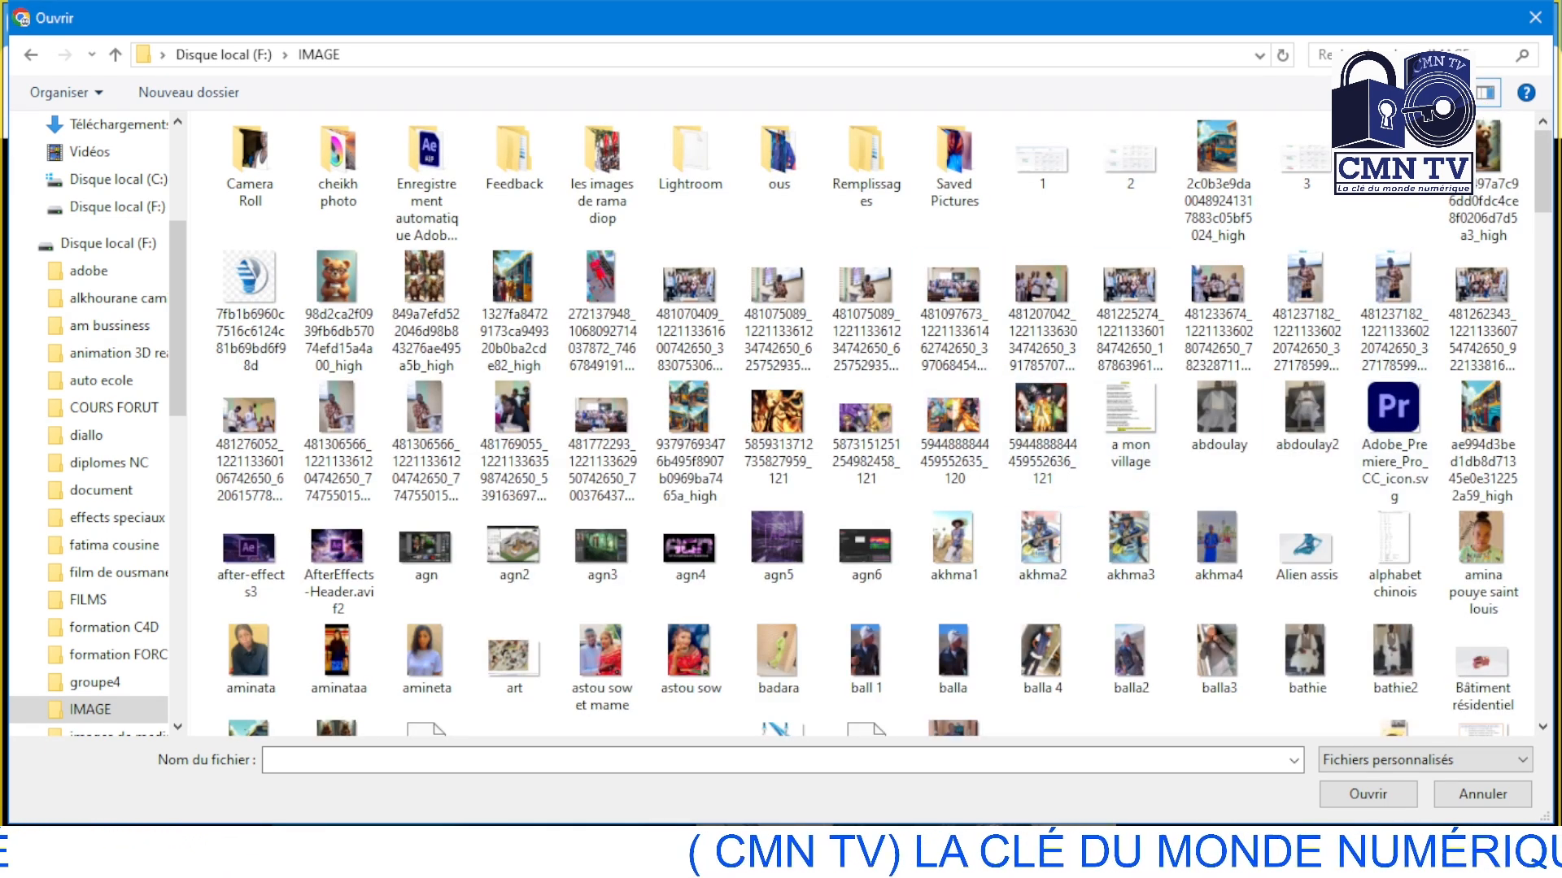
click(1424, 93)
click(1453, 93)
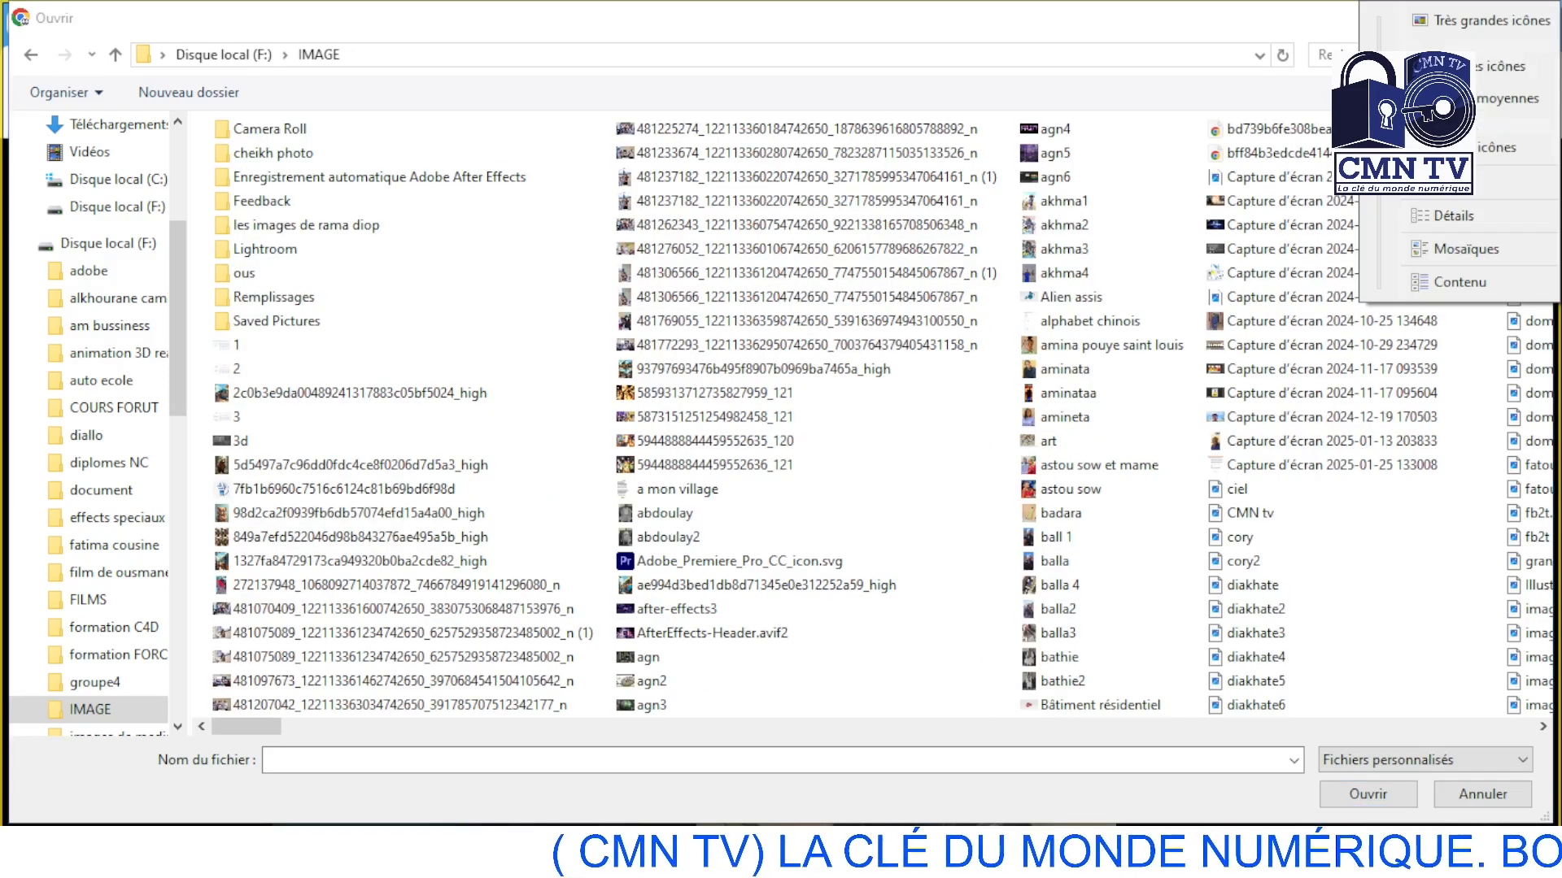
click(1456, 20)
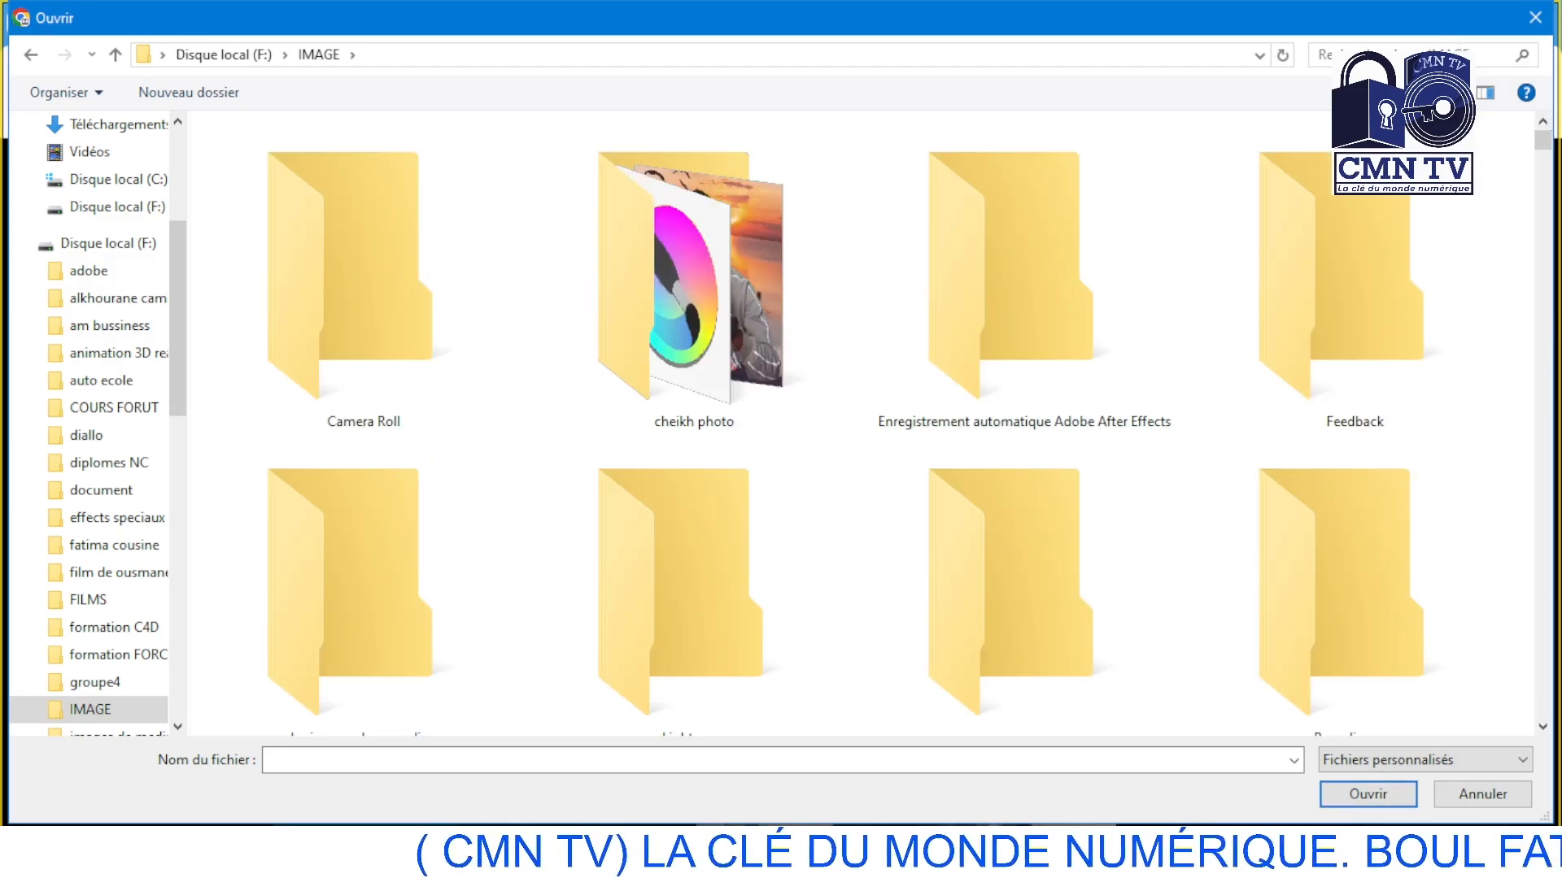
click(1485, 92)
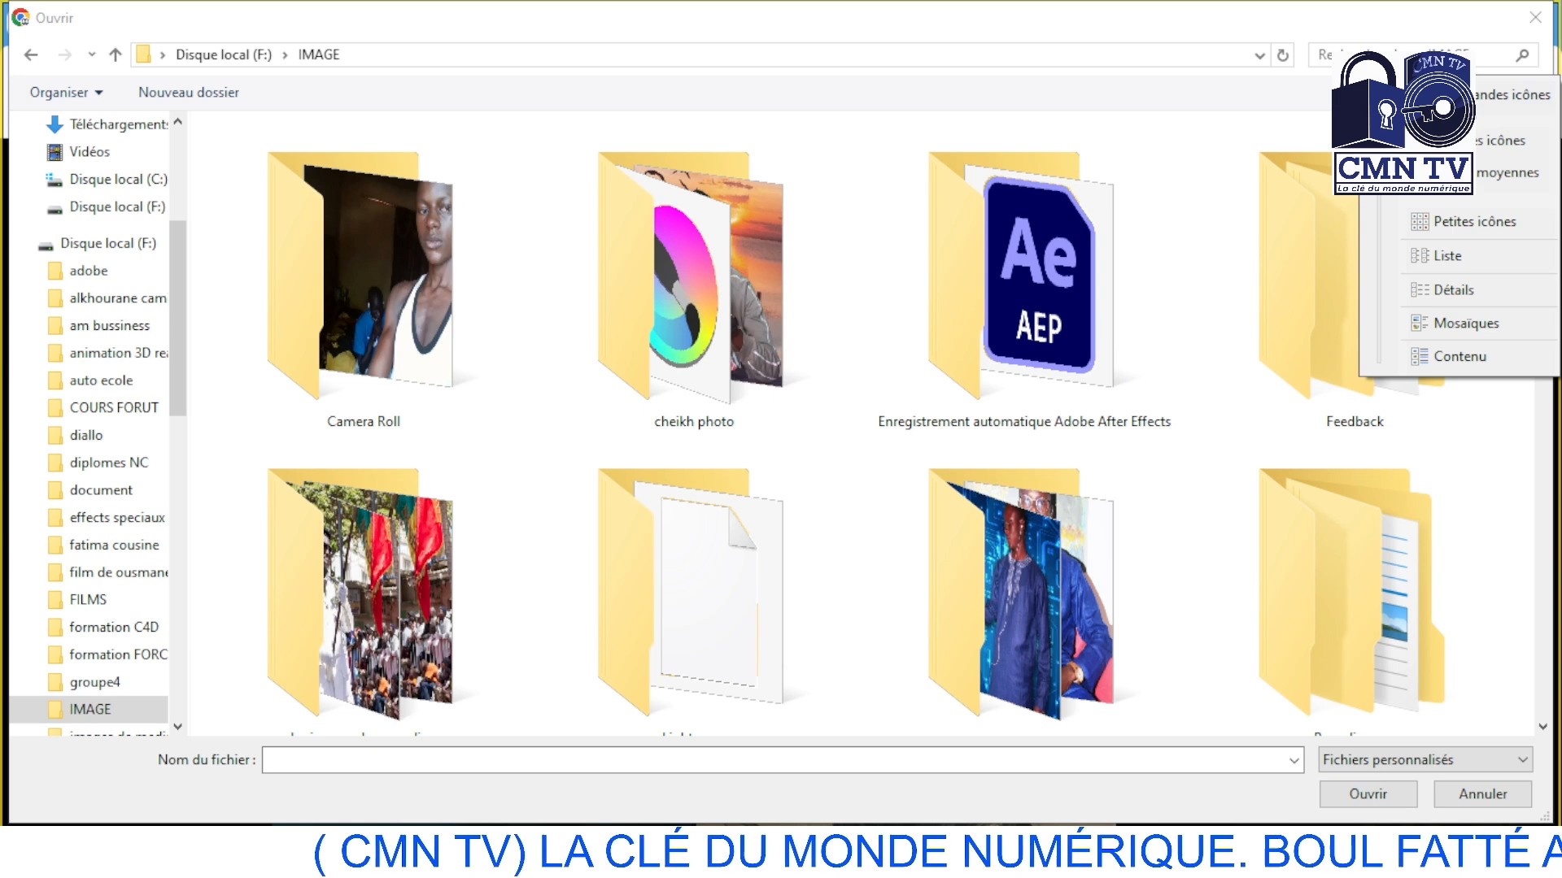
click(1477, 151)
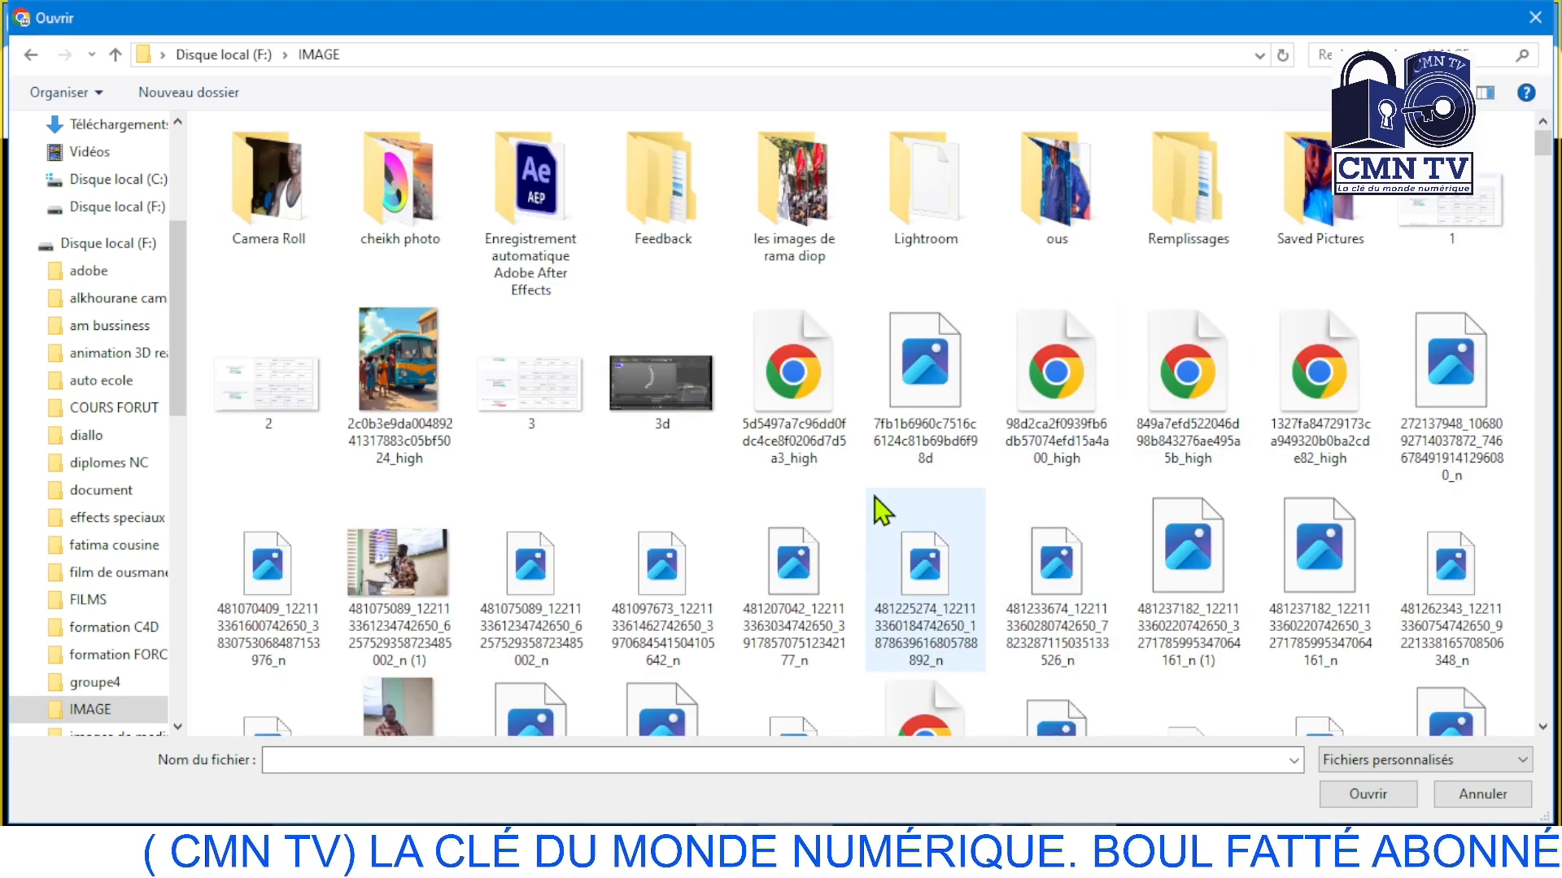
Upload the photo of the man in the checked shirt speaking into a microphone at the lectern
scroll(881, 521, down, 6)
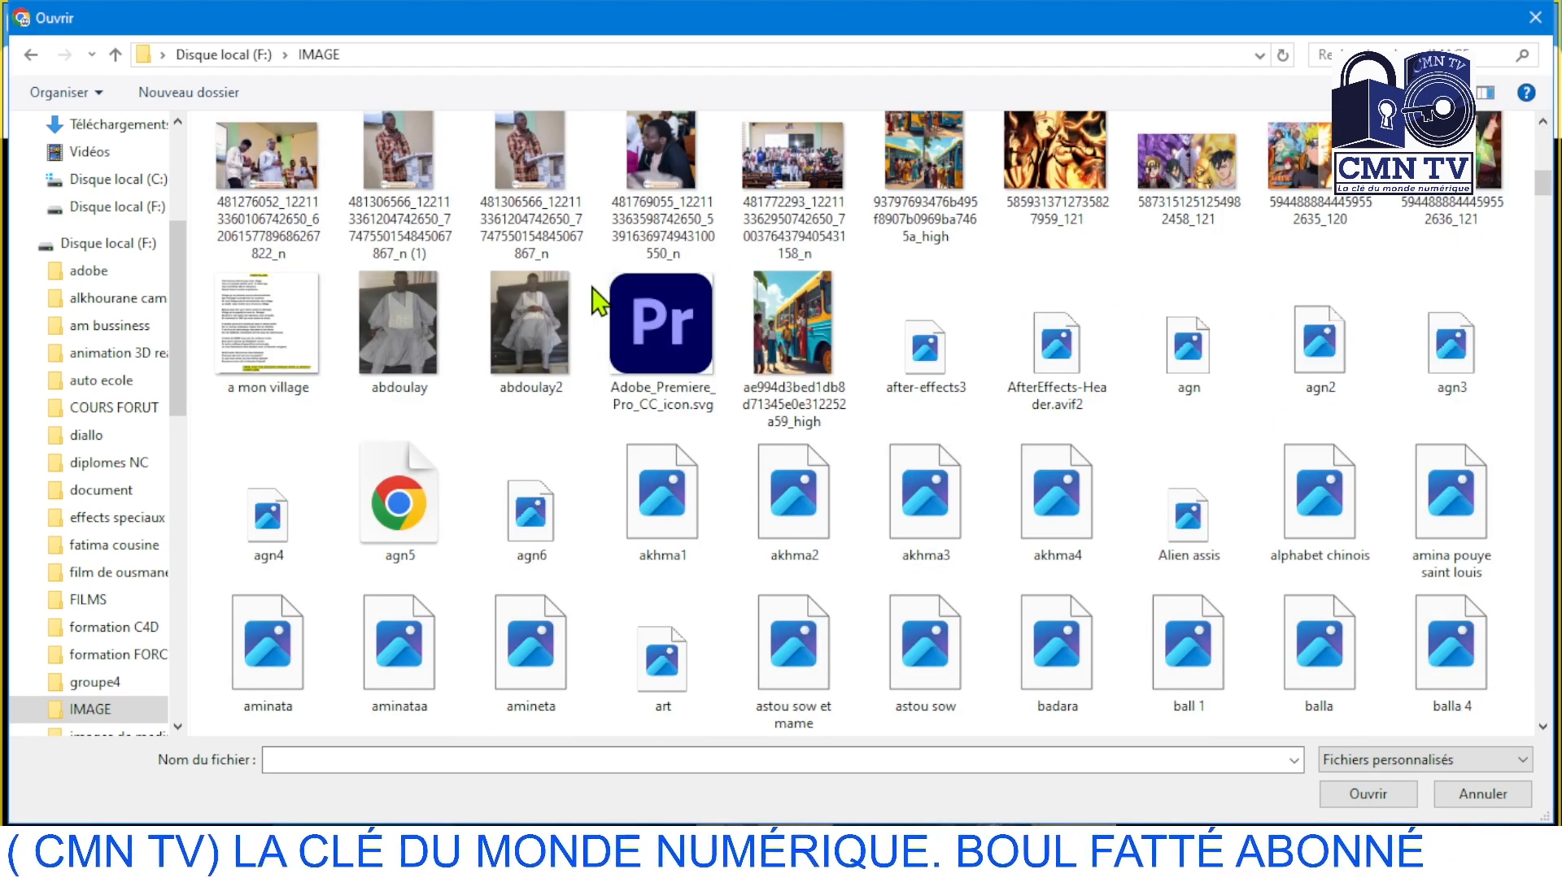
click(524, 173)
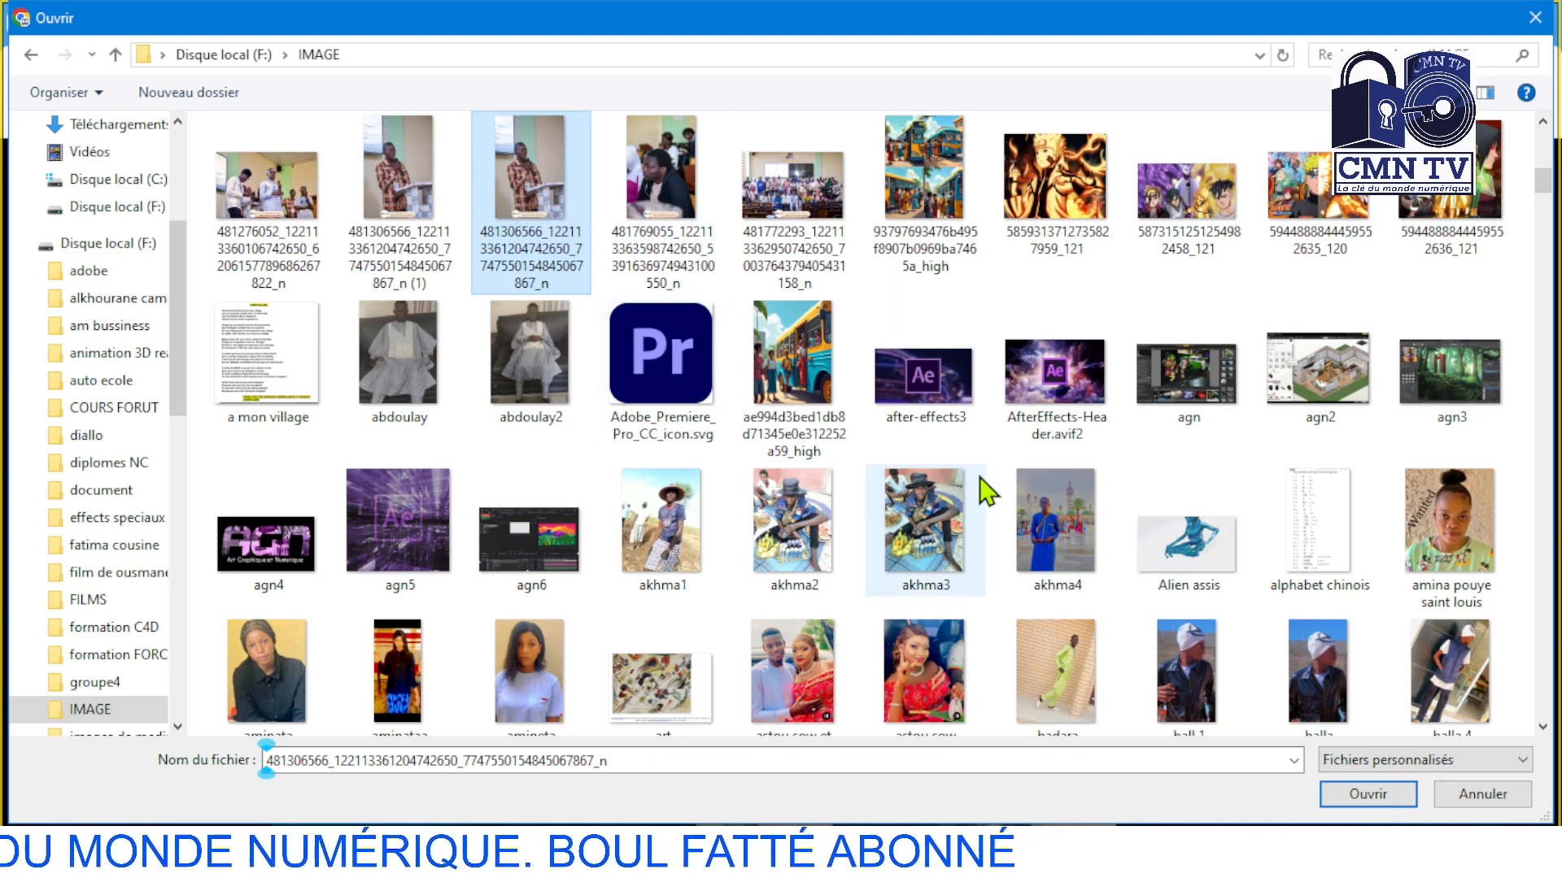
click(1368, 794)
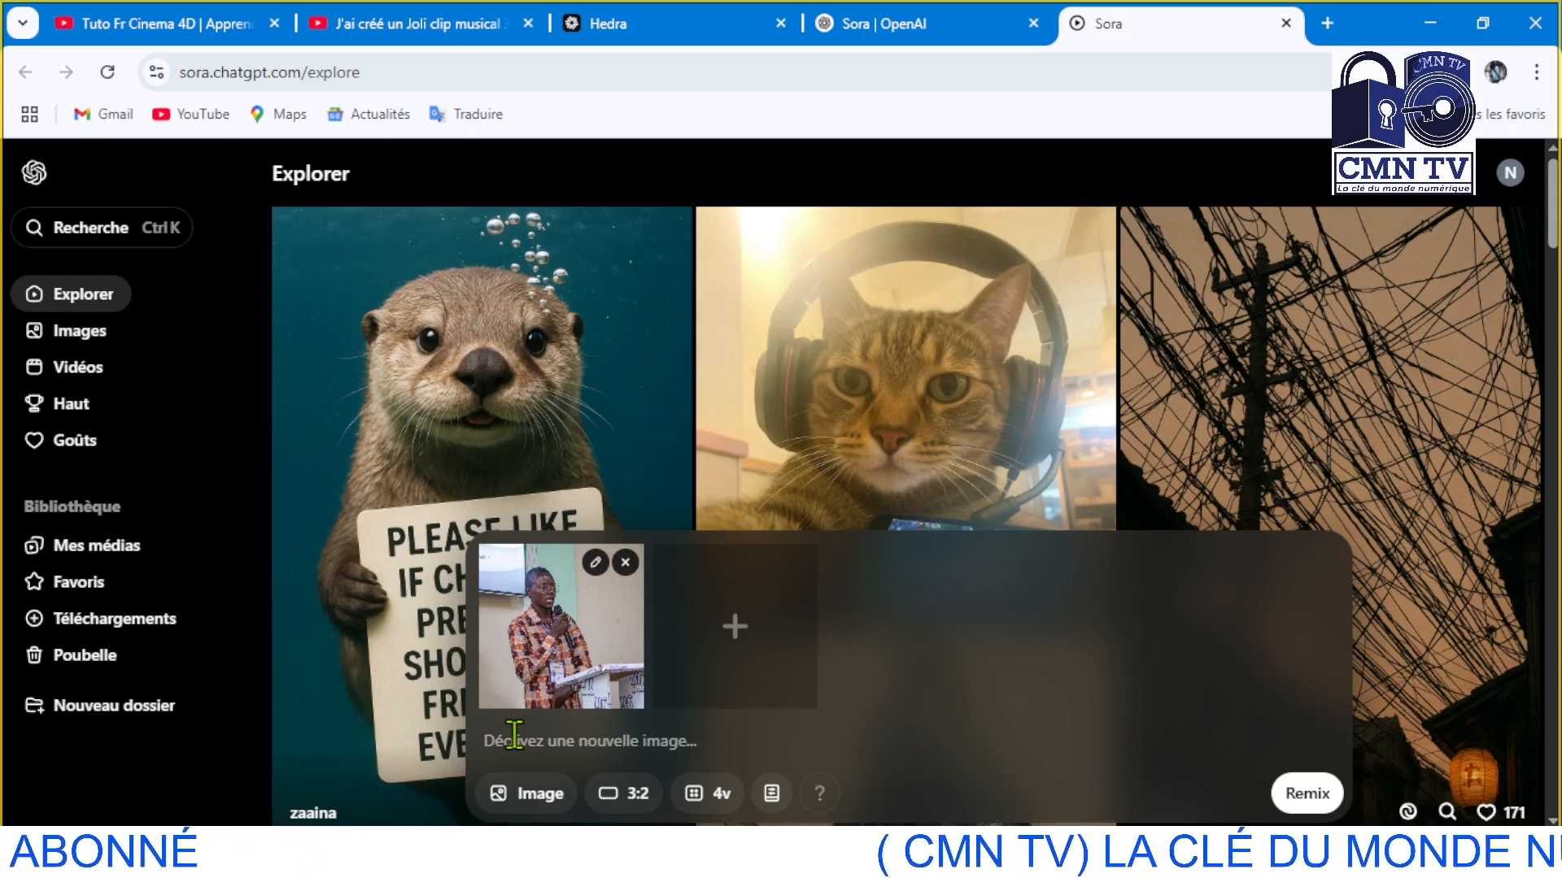
Enter the prompt "créer moi une image en mode artoon 3D avec style Disney." for the uploaded photo and start the remix
text(c)
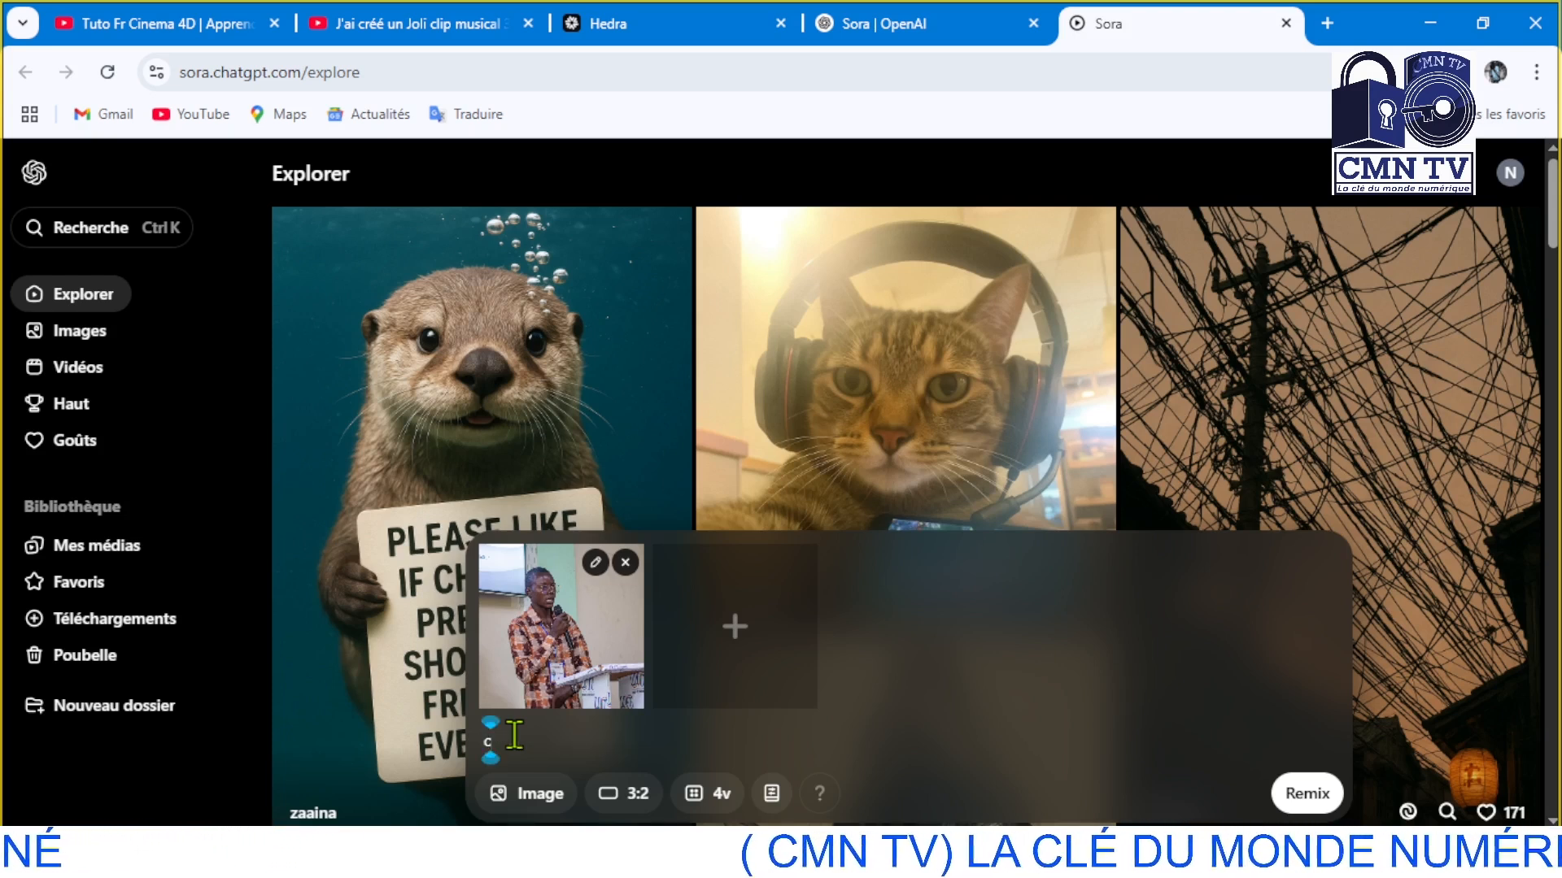
text(re)
click(730, 697)
text(mo)
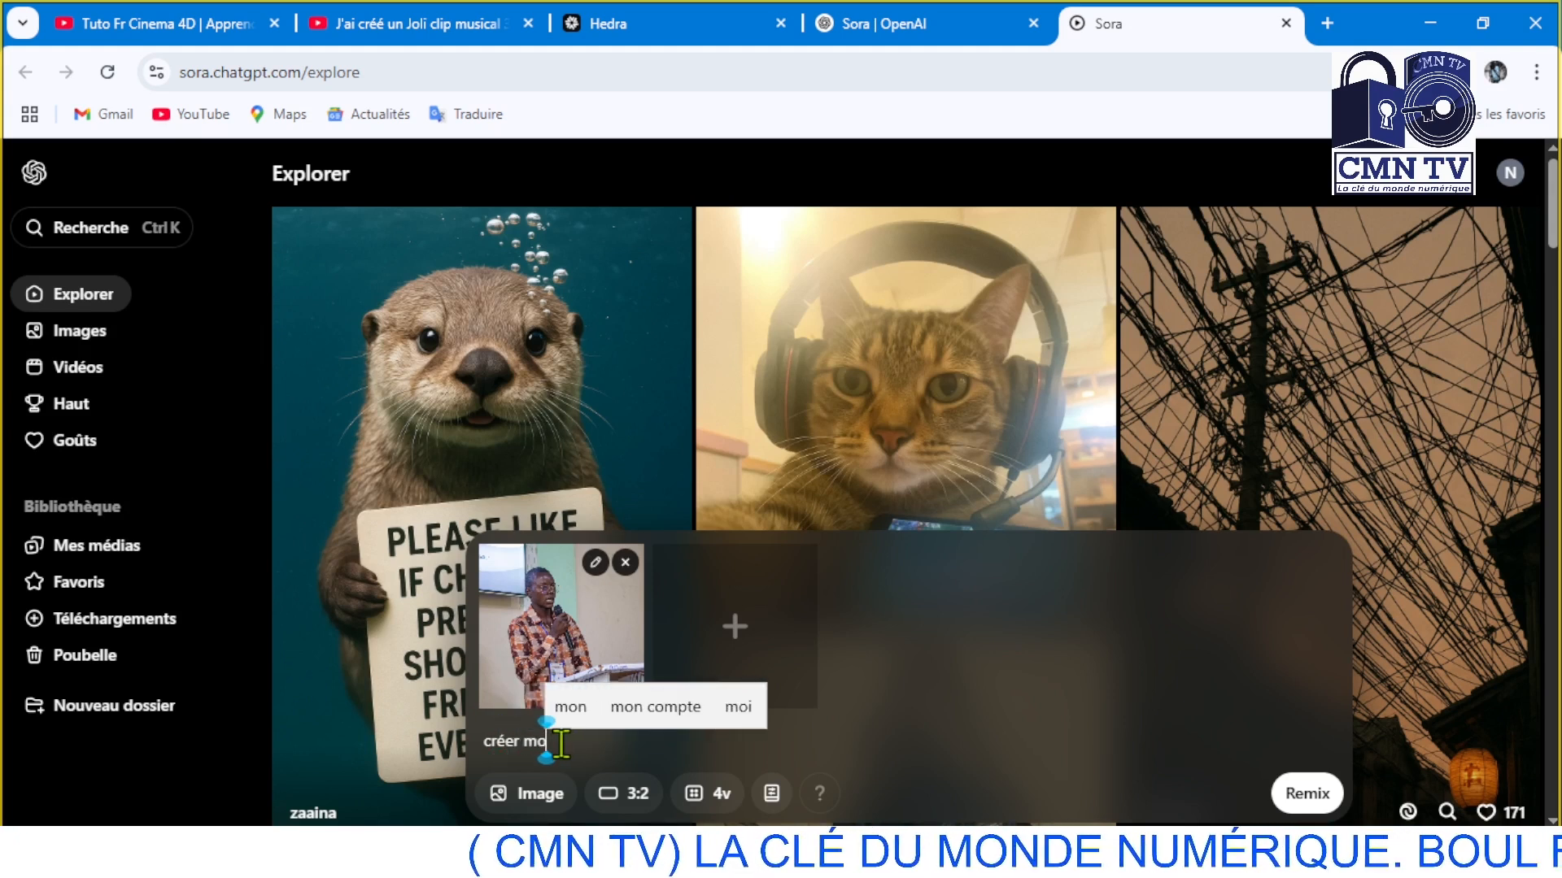
text(i une)
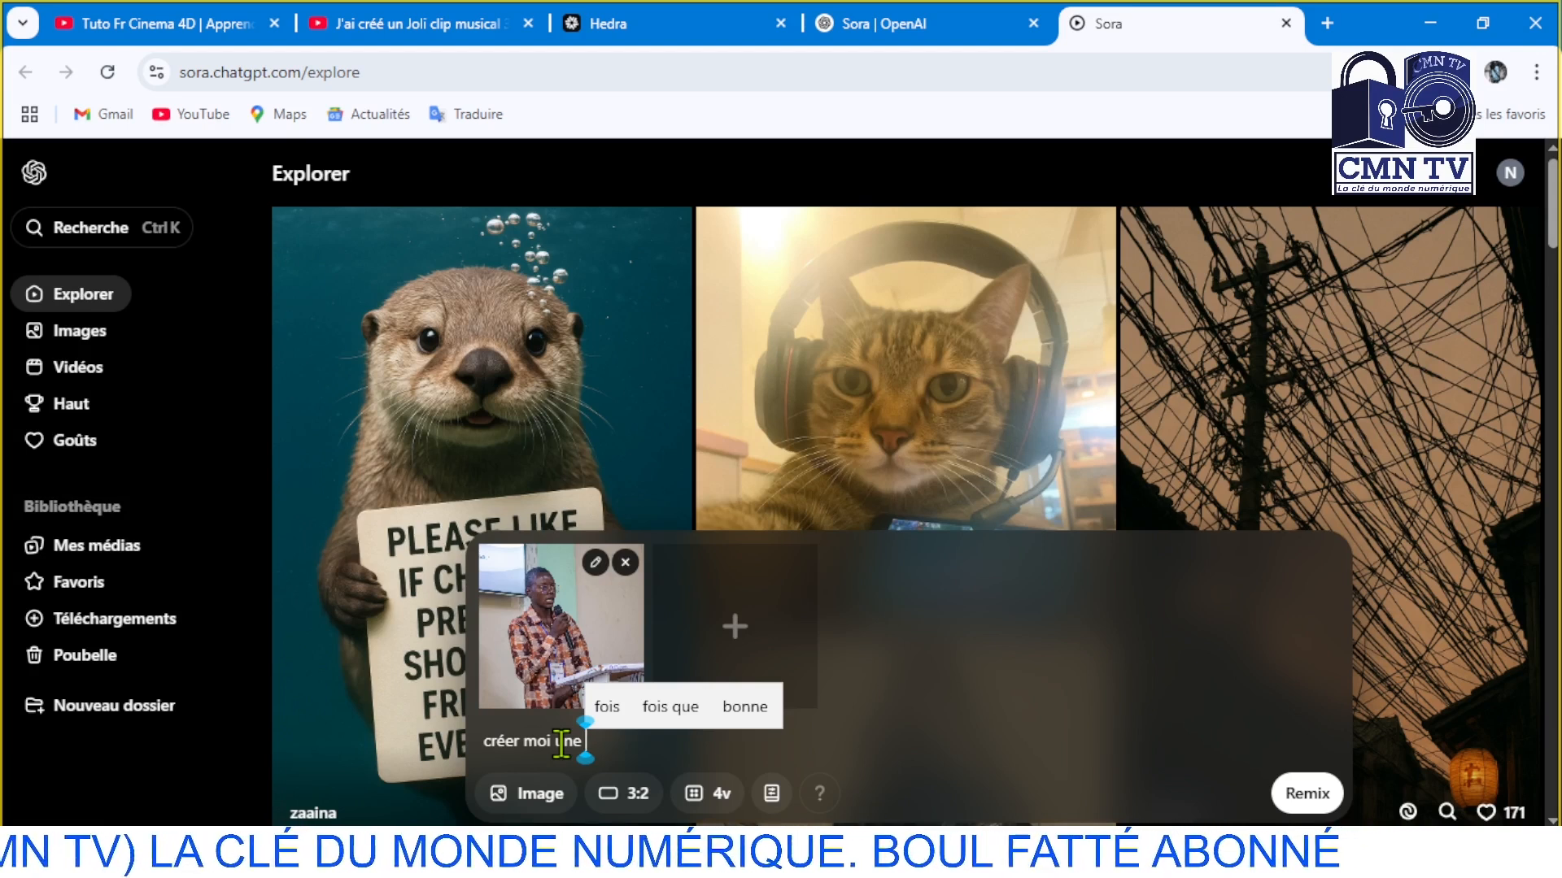
text(image)
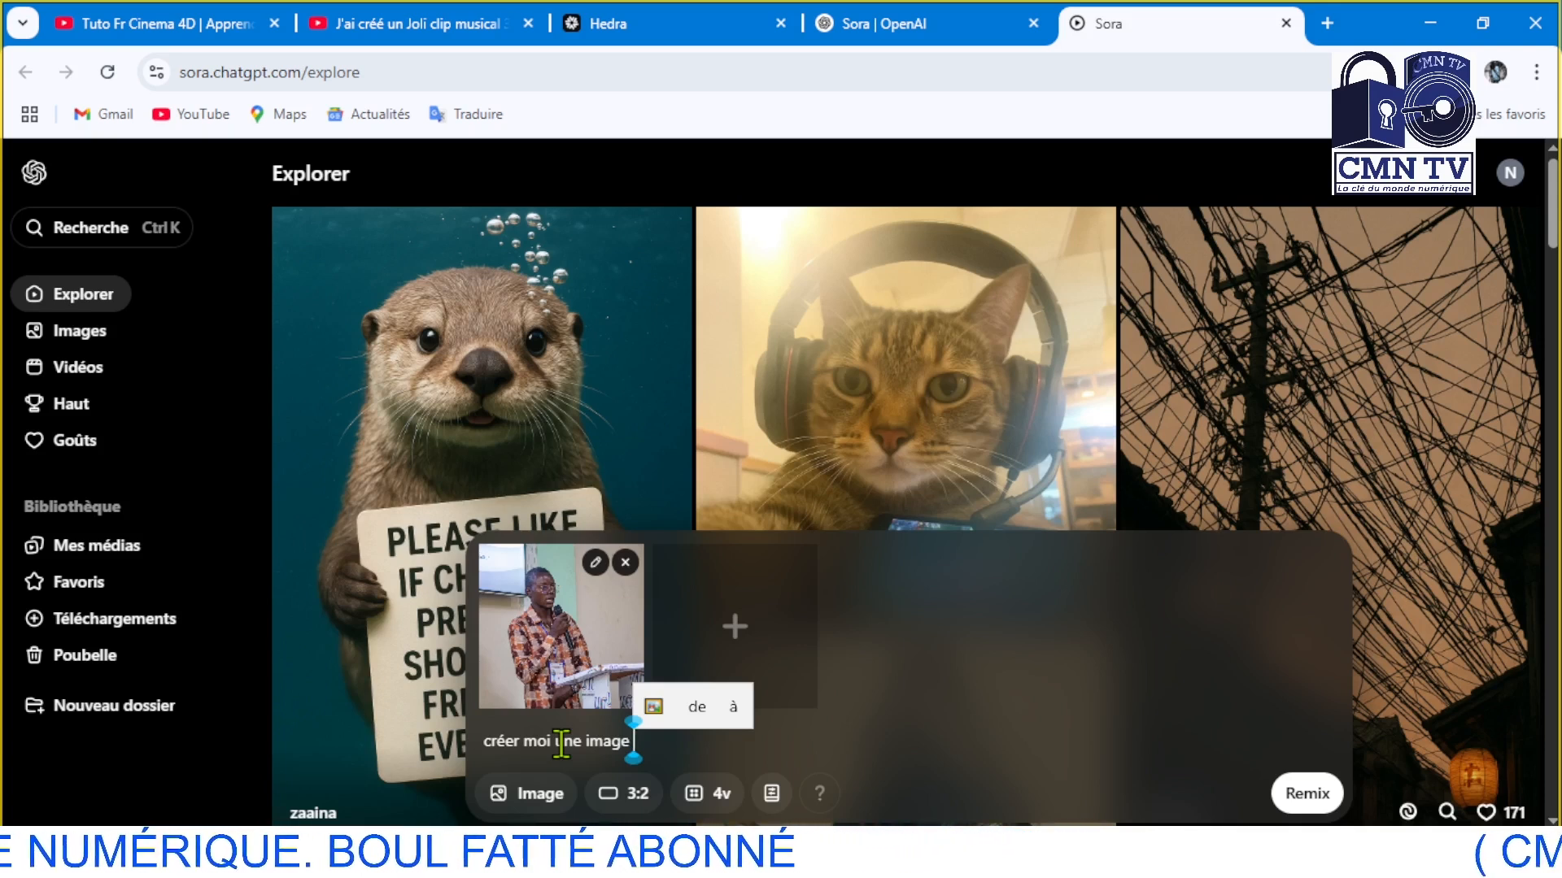
text(en)
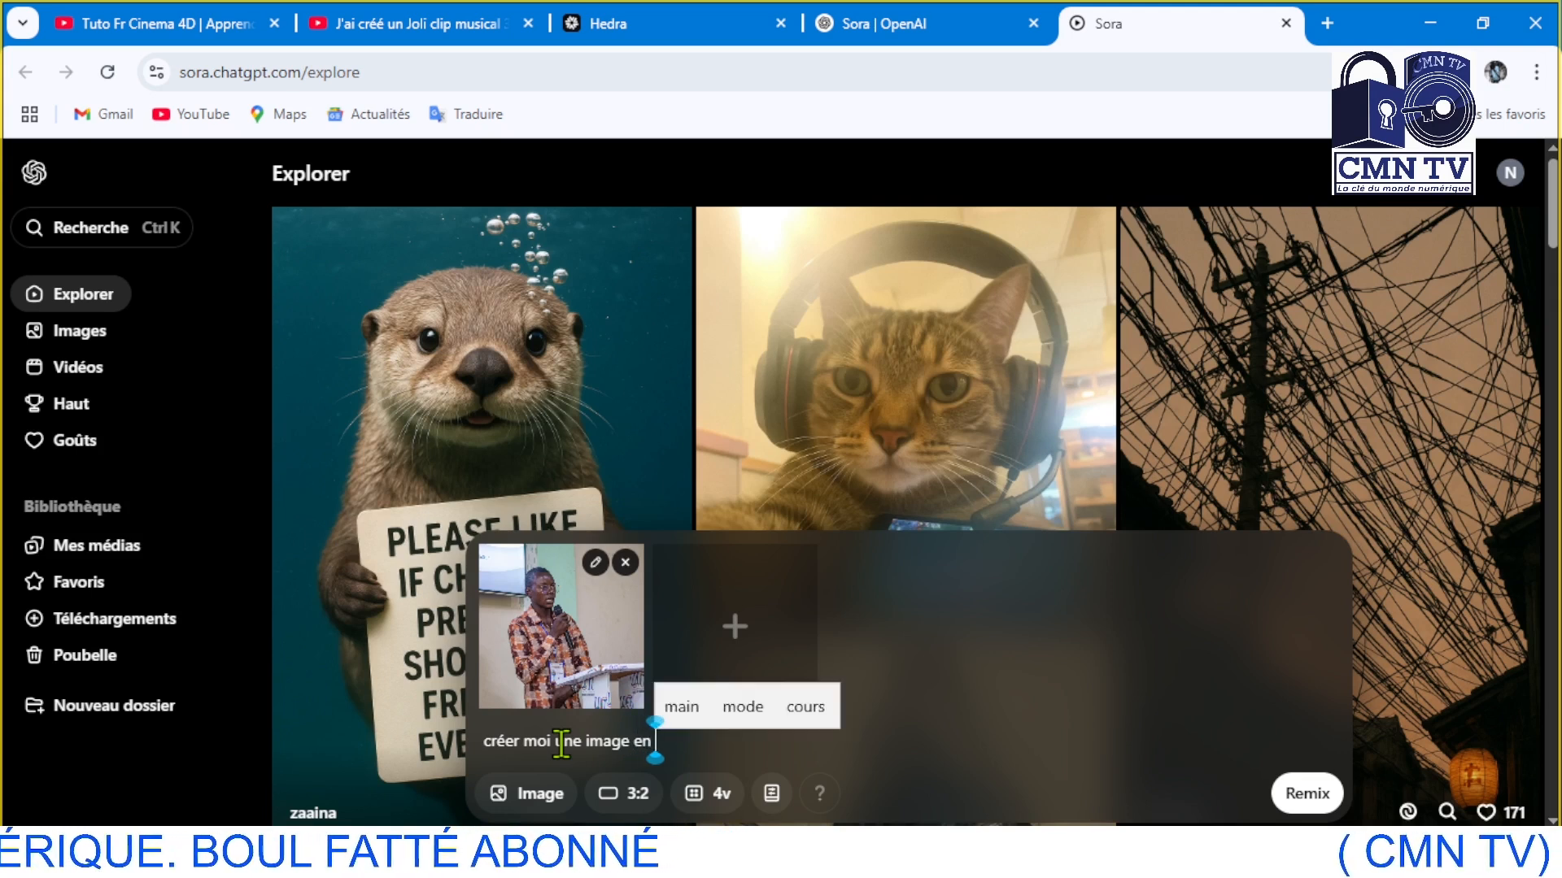
text( mode)
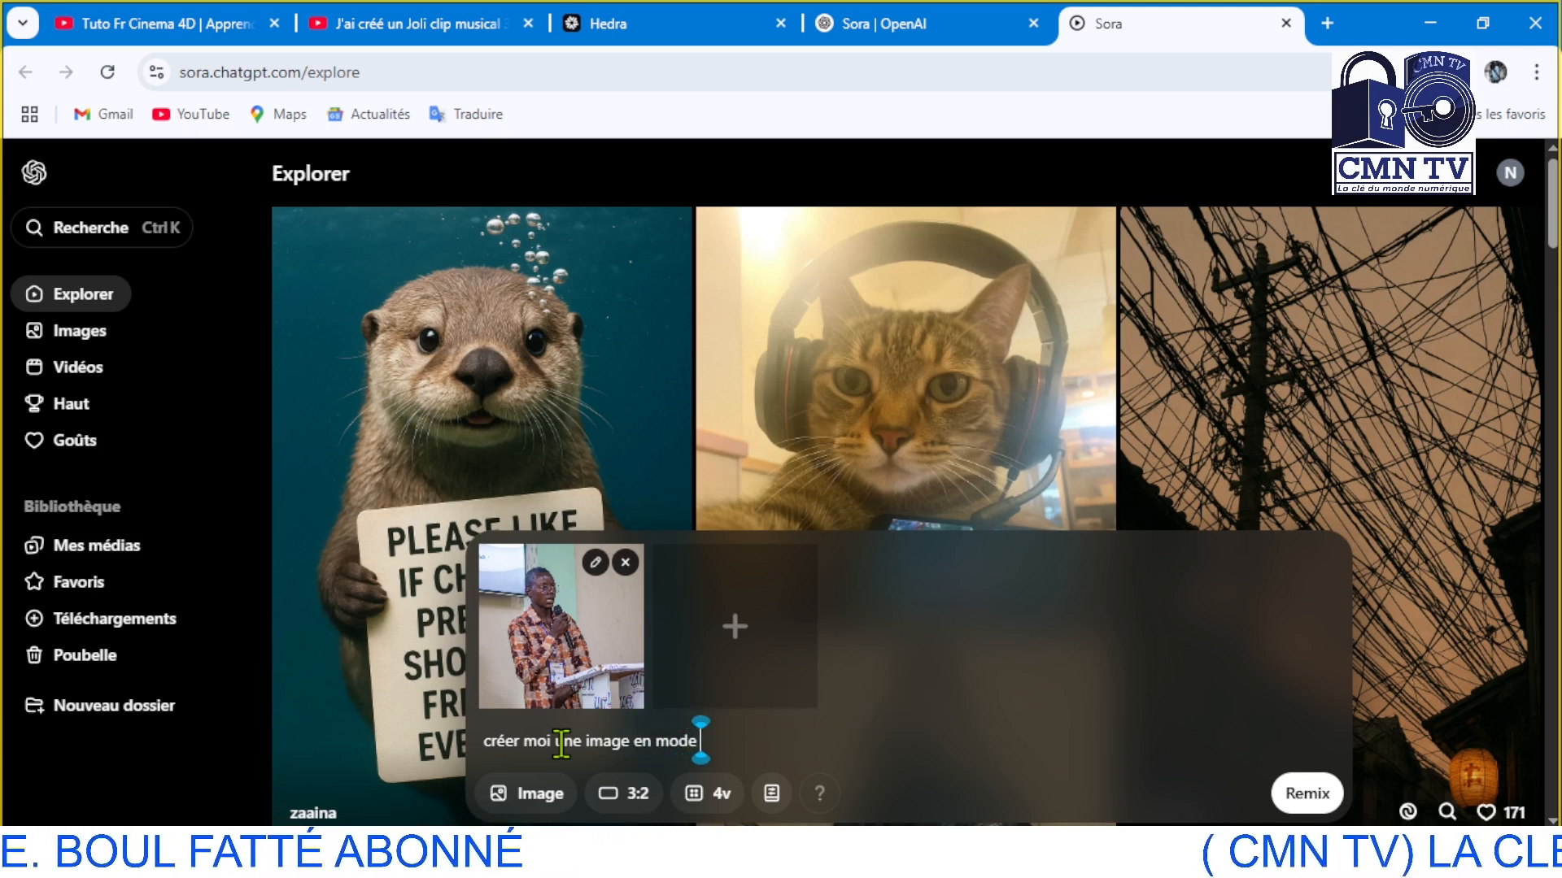
text( a)
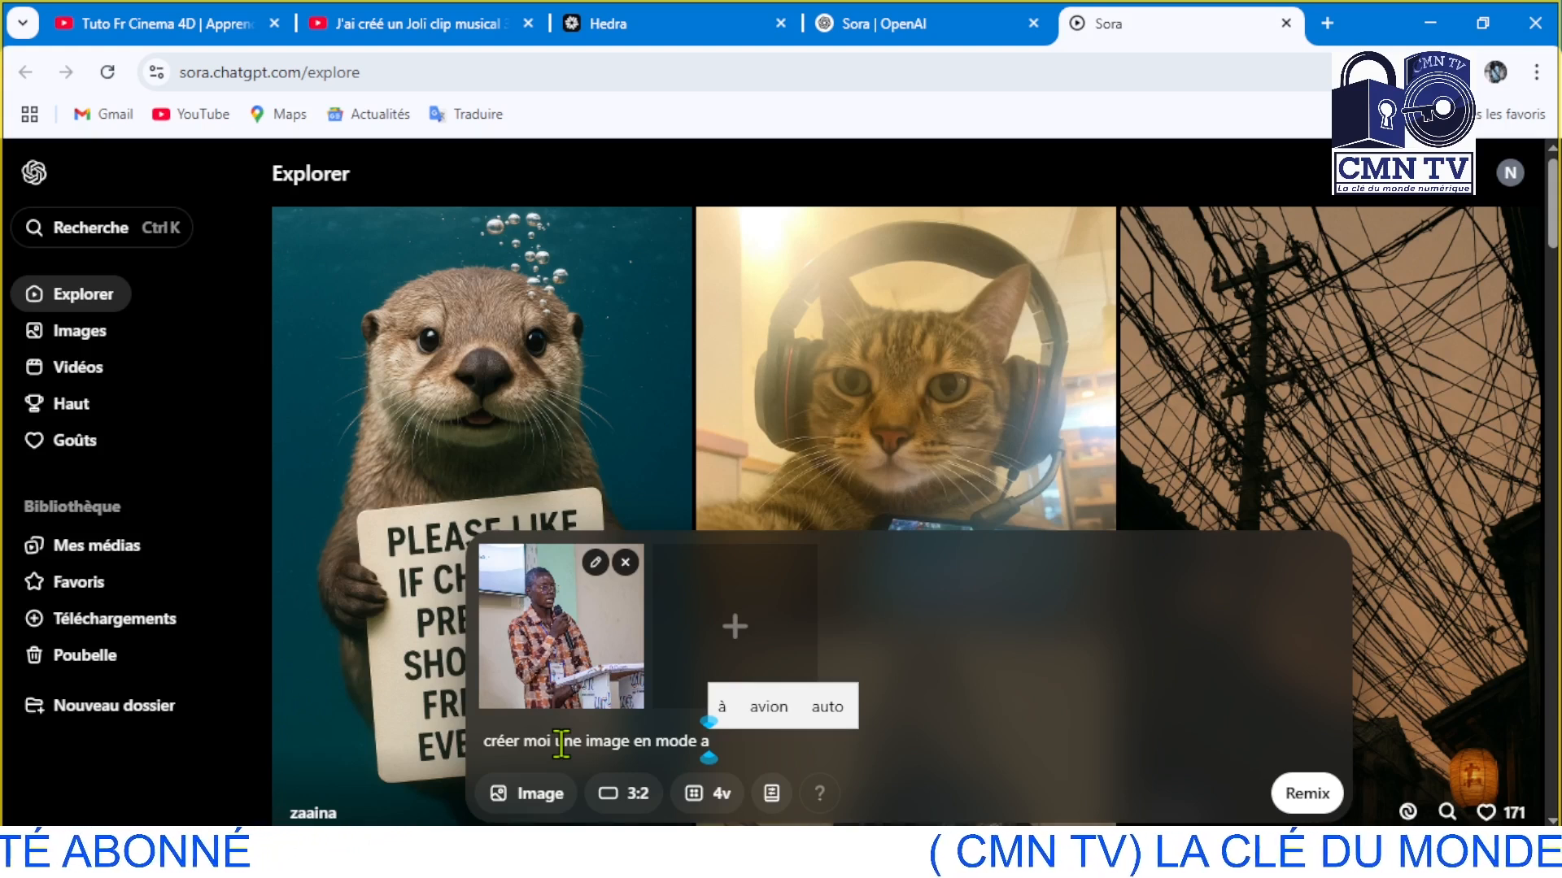
text(rtoo)
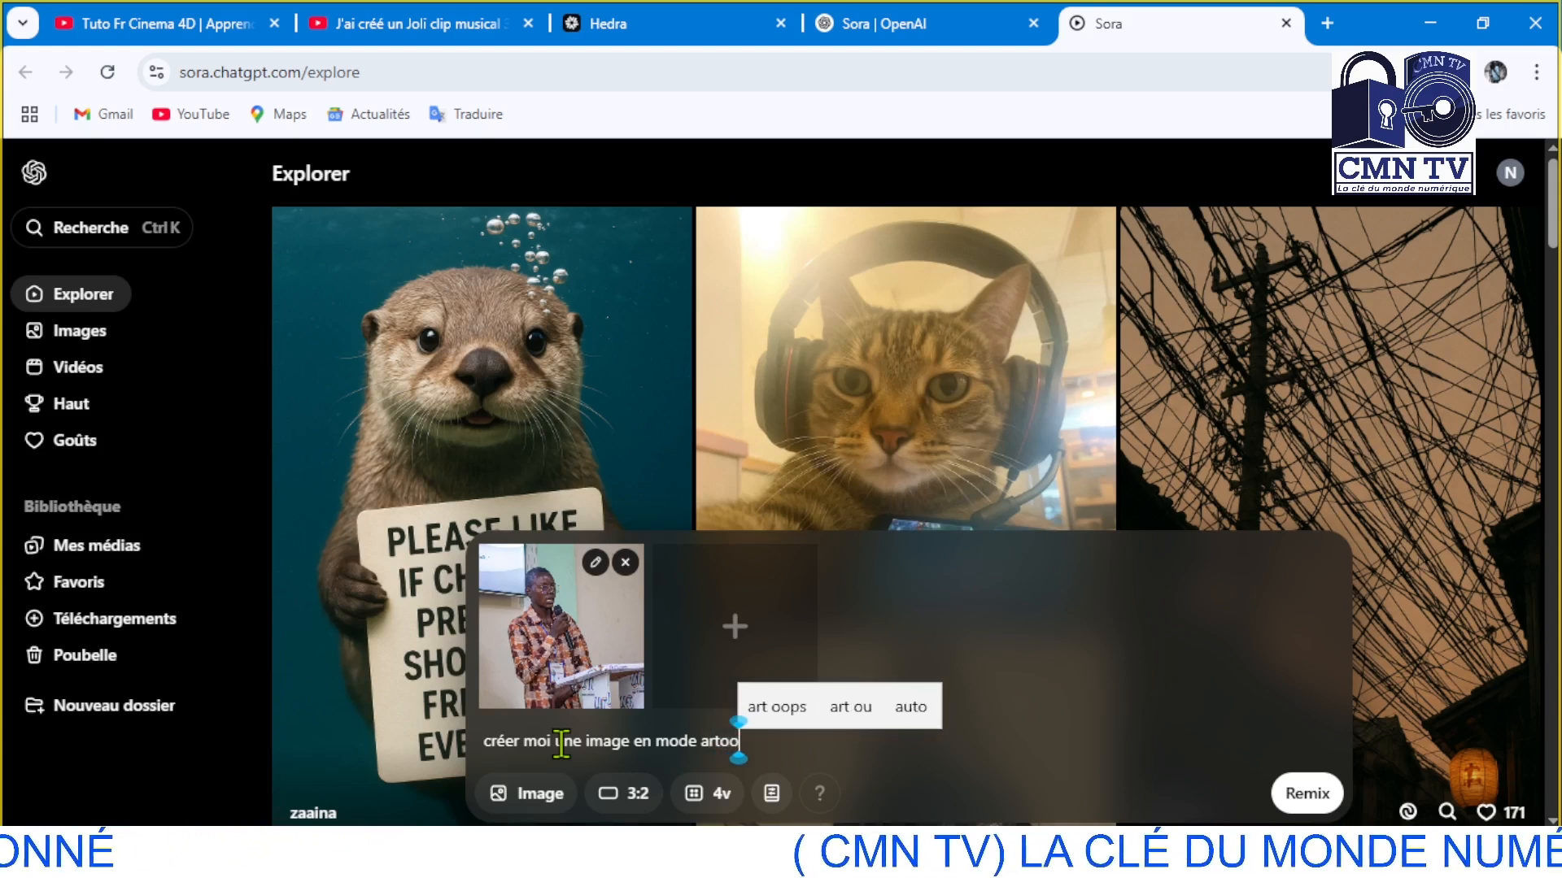
text(n)
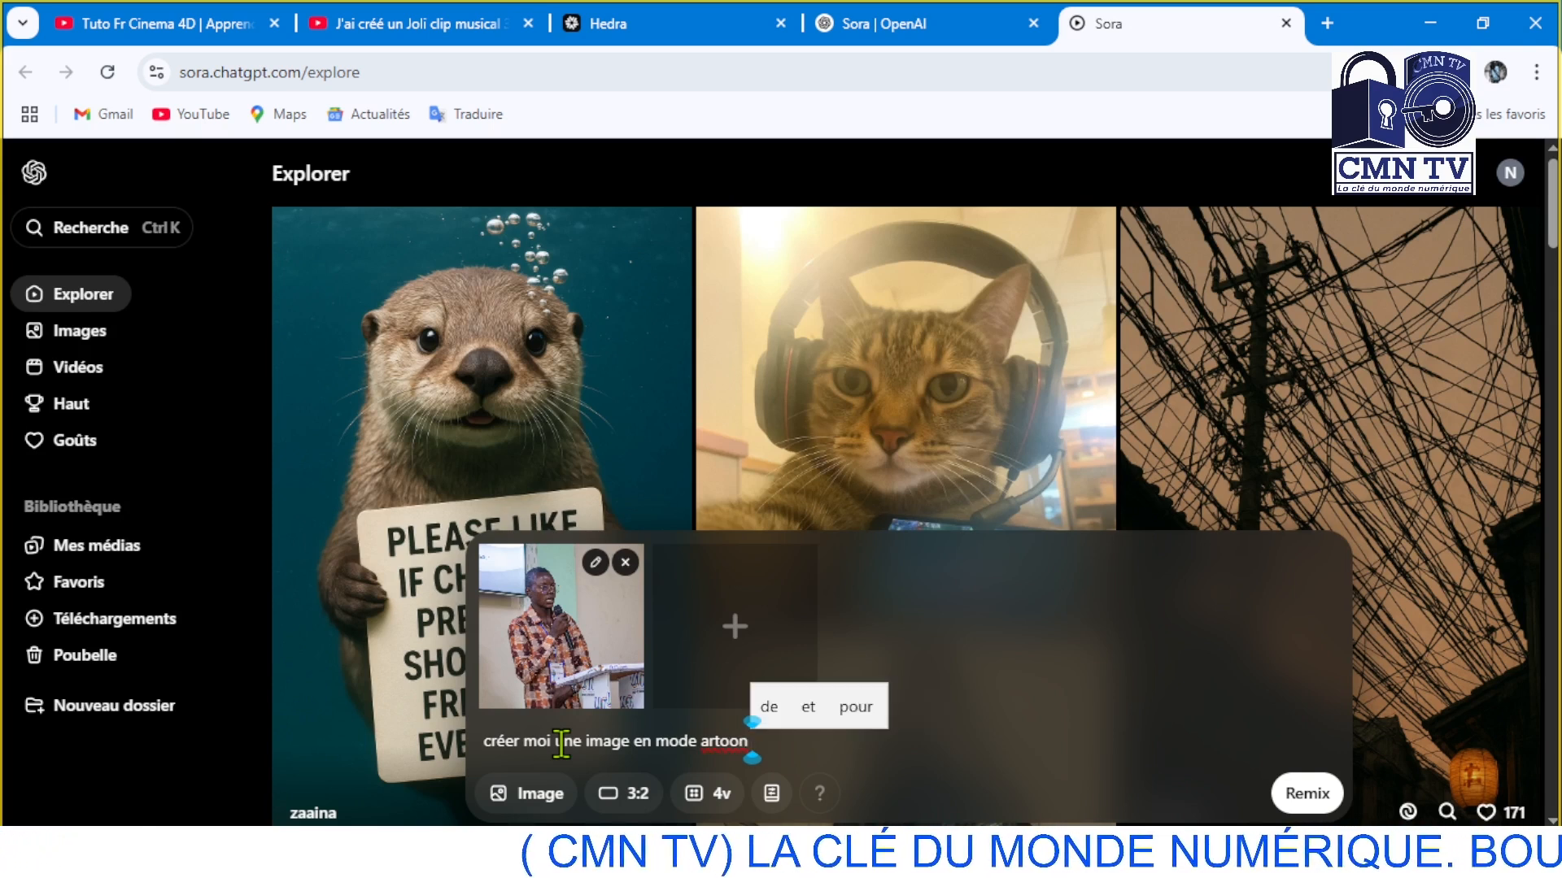
text( 3D)
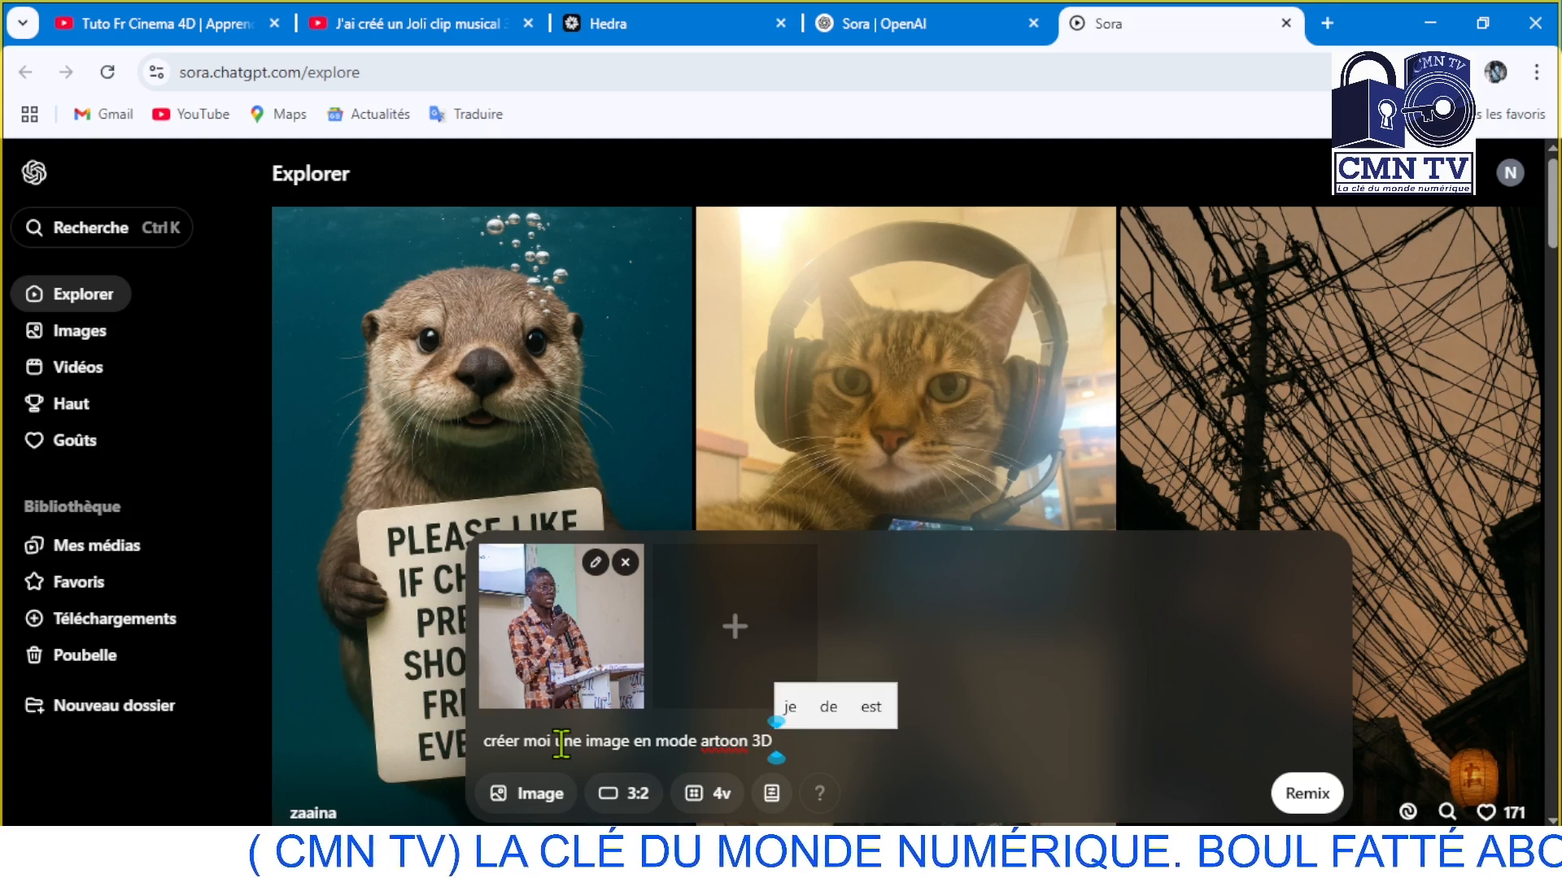
text( avec)
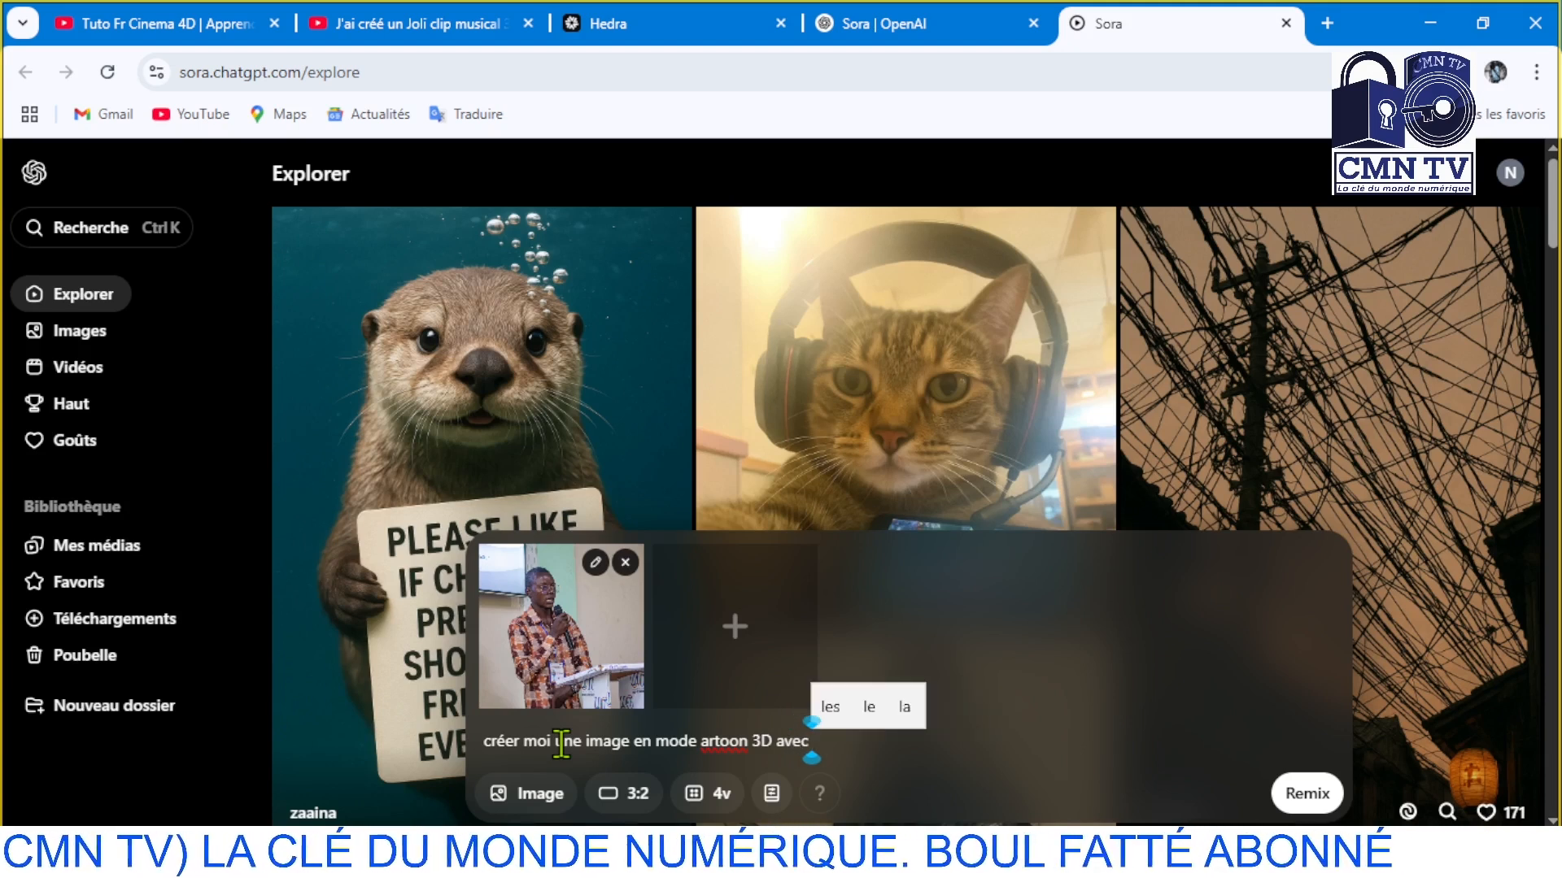
text( s)
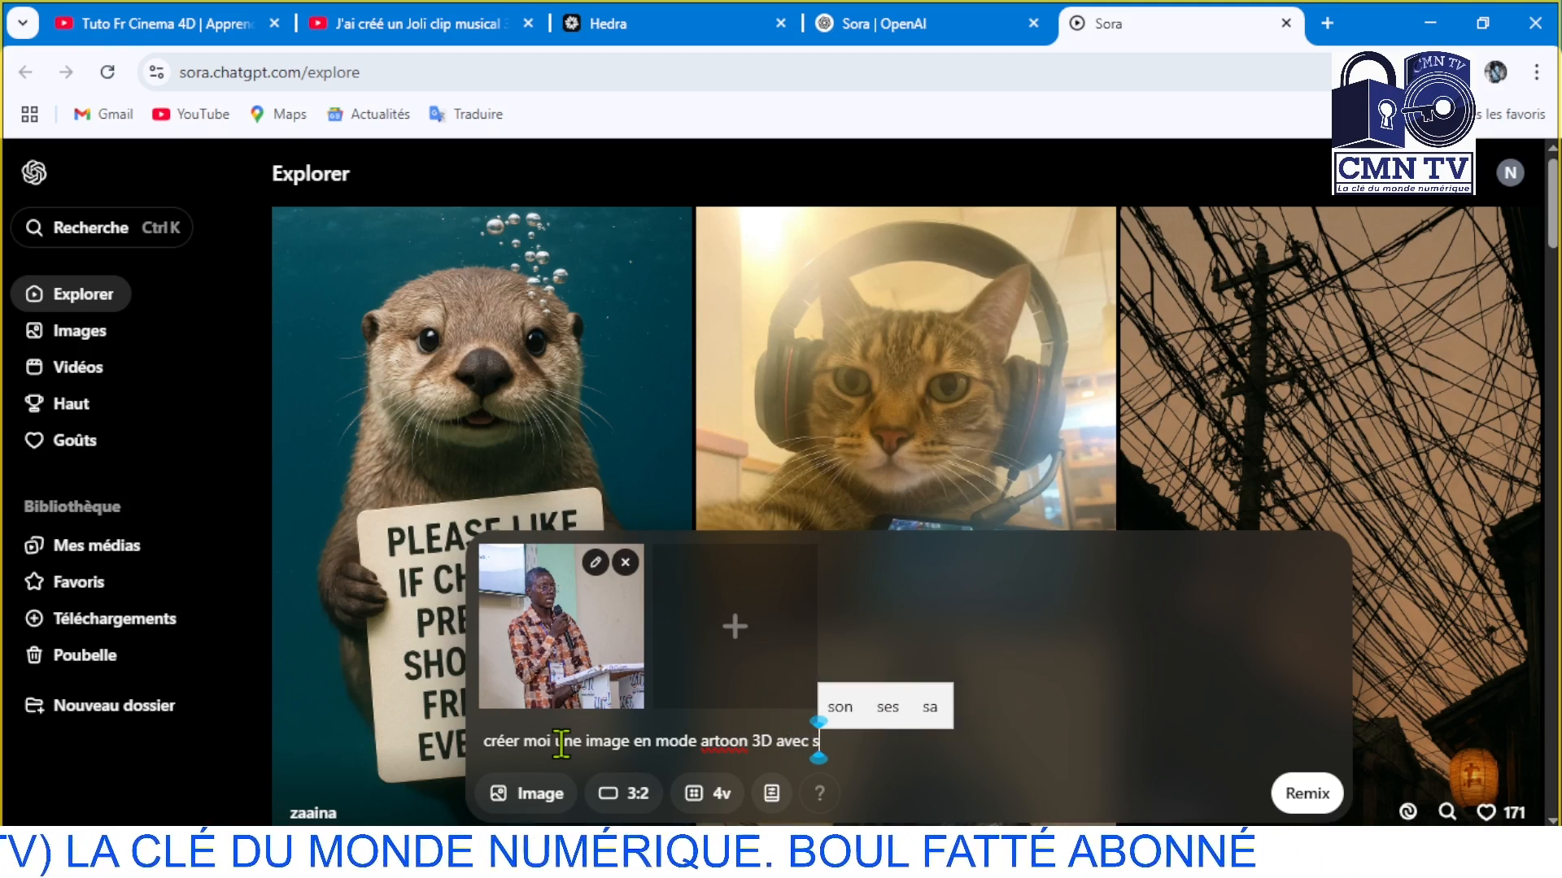
text(tyle)
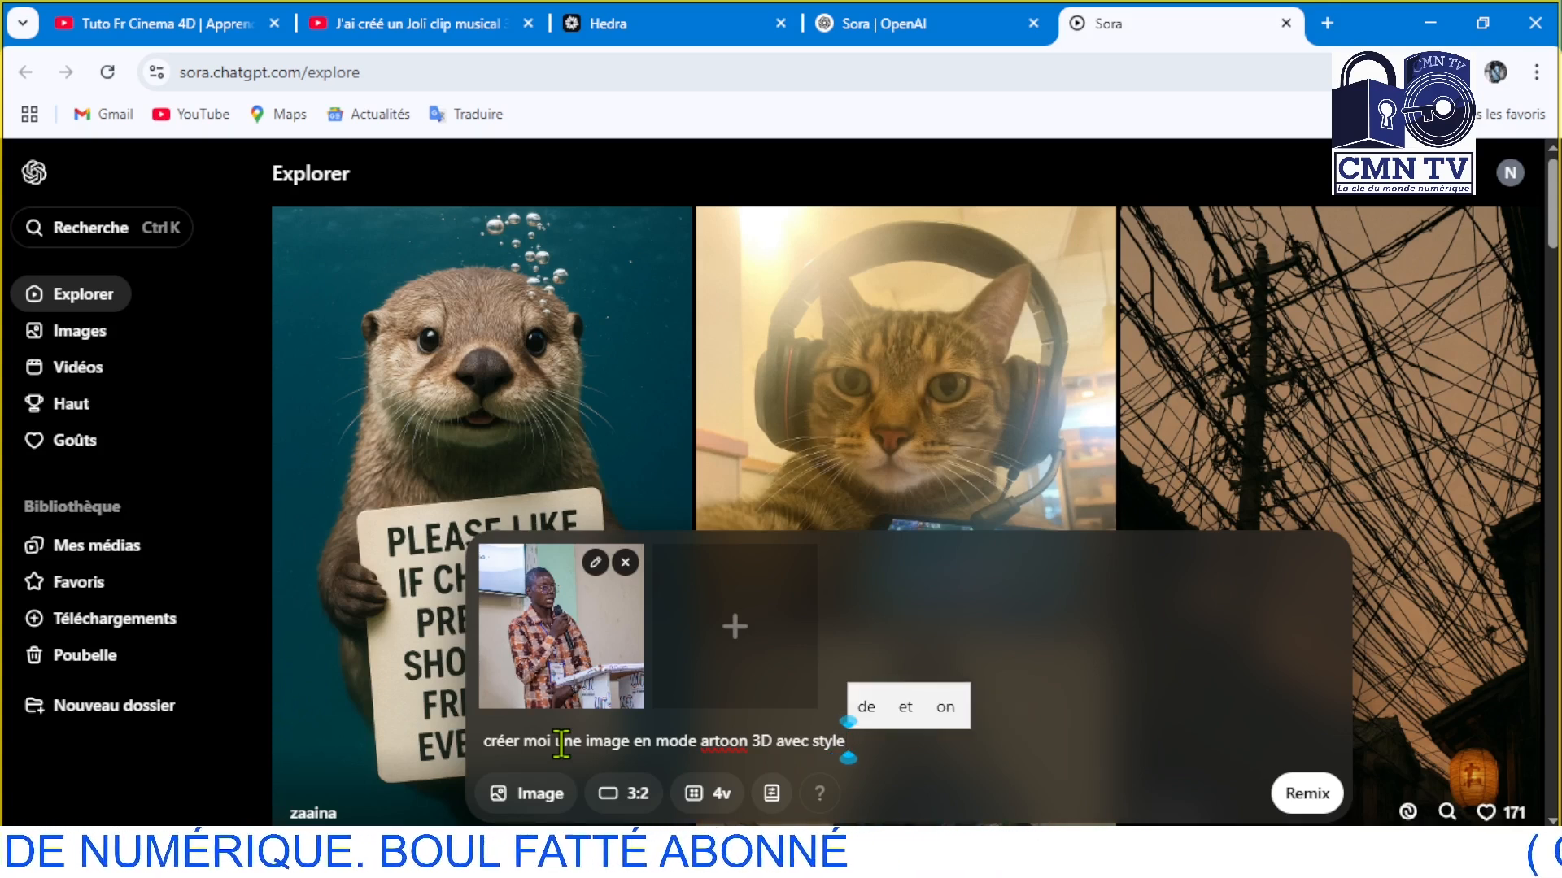
text( d)
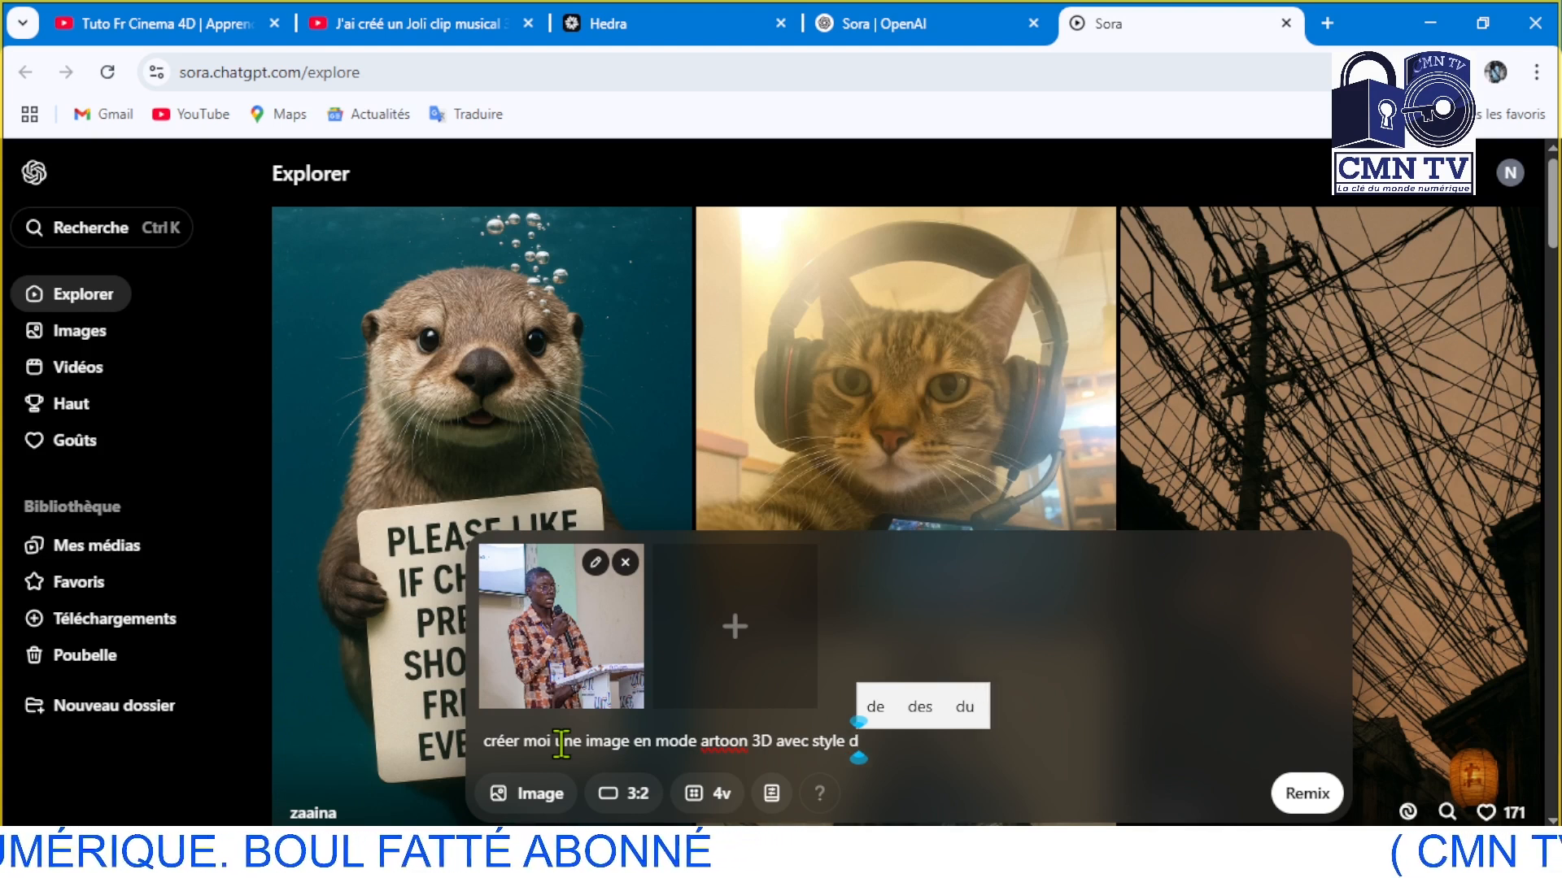
text(isn)
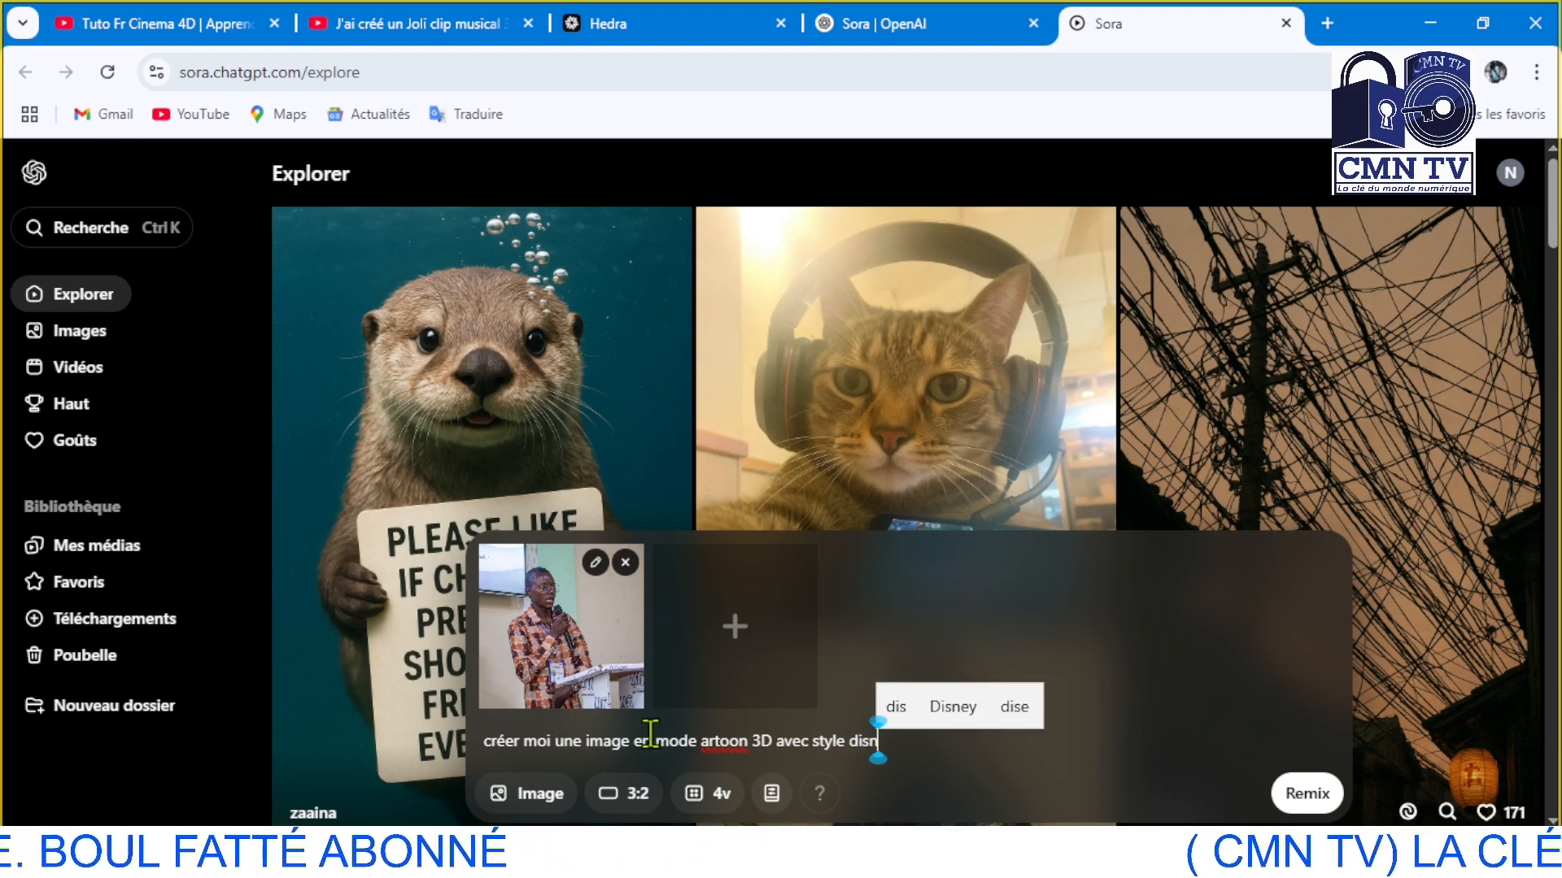
click(953, 706)
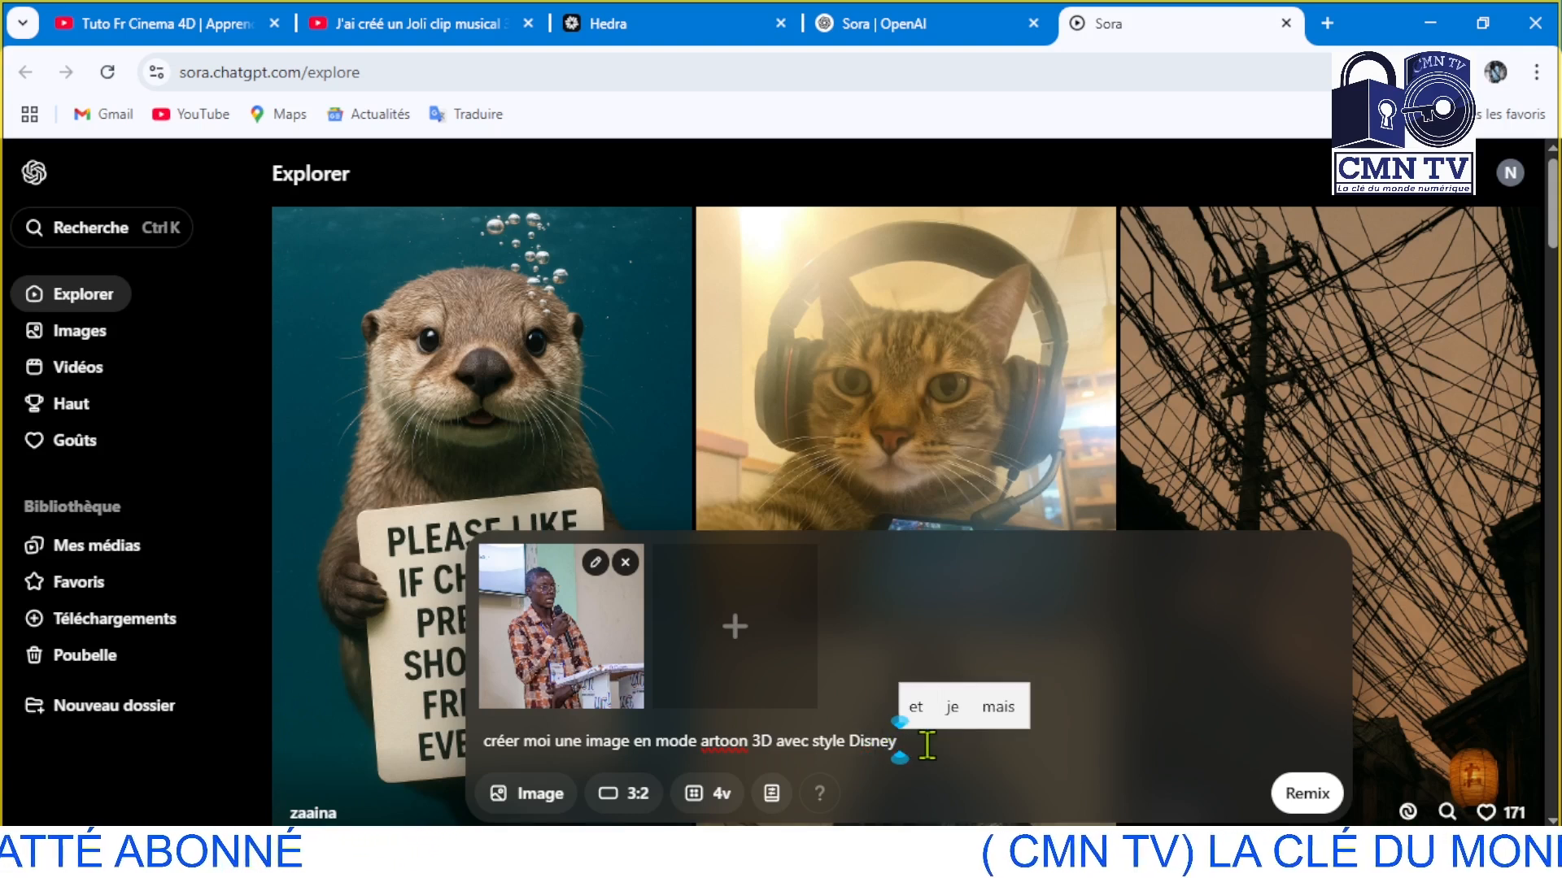
text(.)
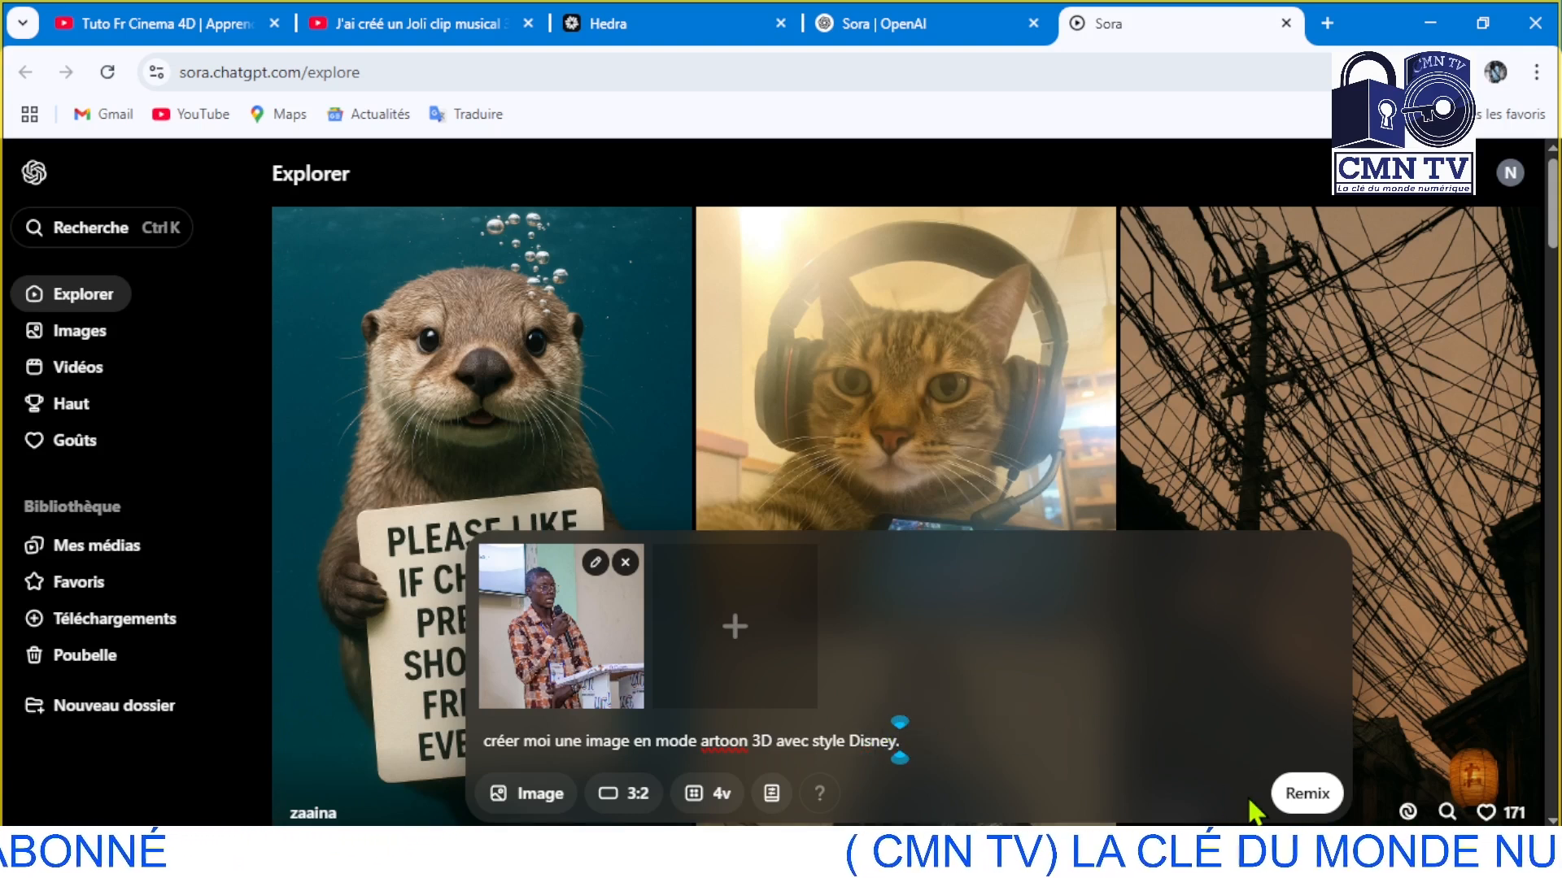
click(1307, 793)
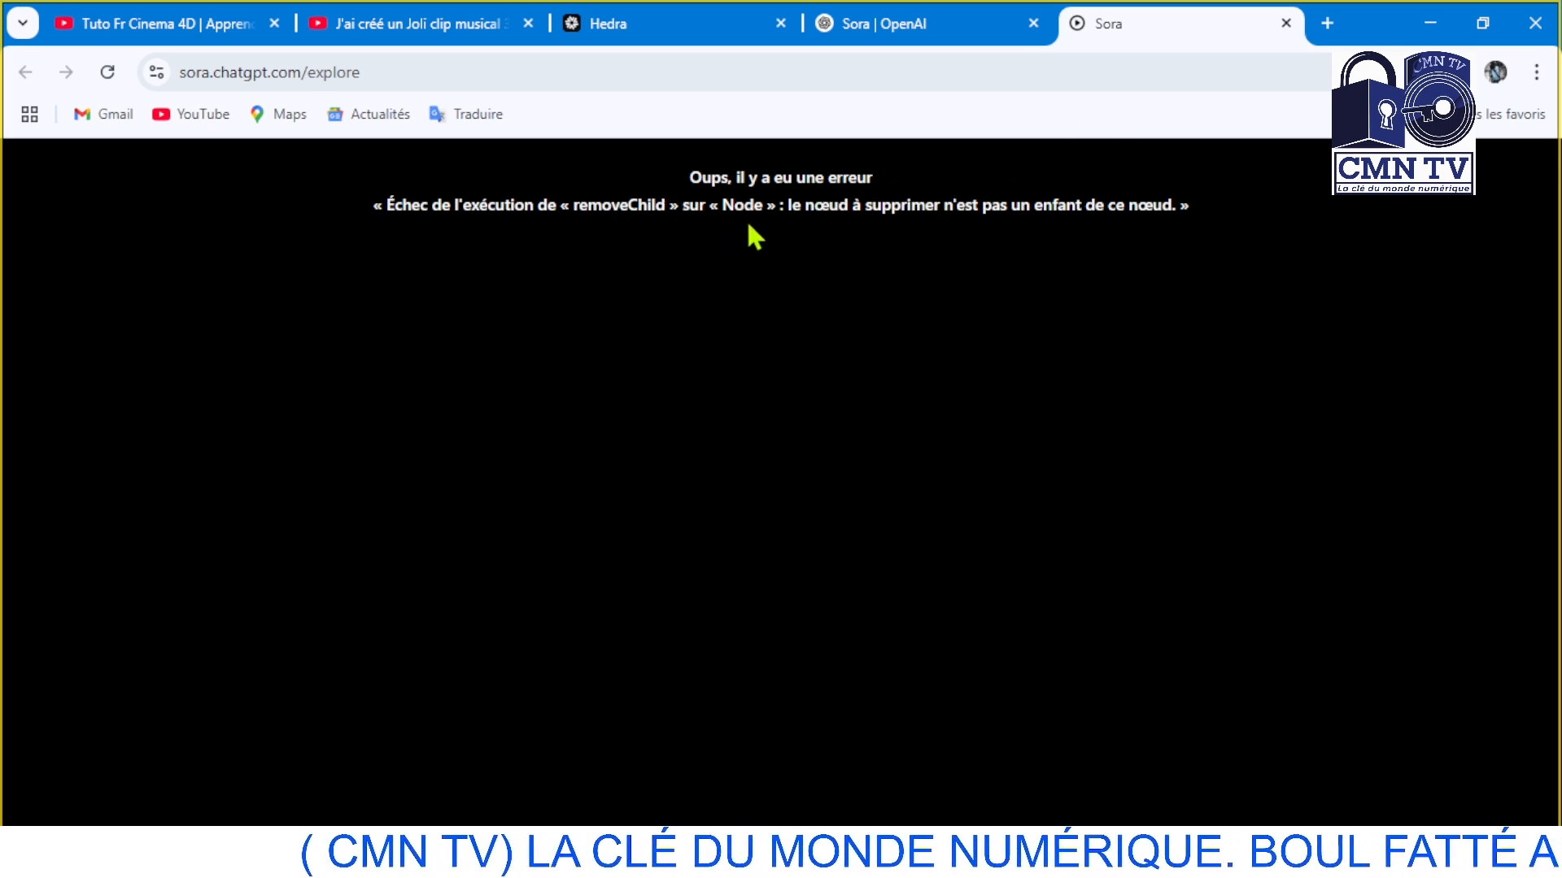
Reload the Sora page and open the "Image 3D Style Disney" generation from the recent activity
click(115, 74)
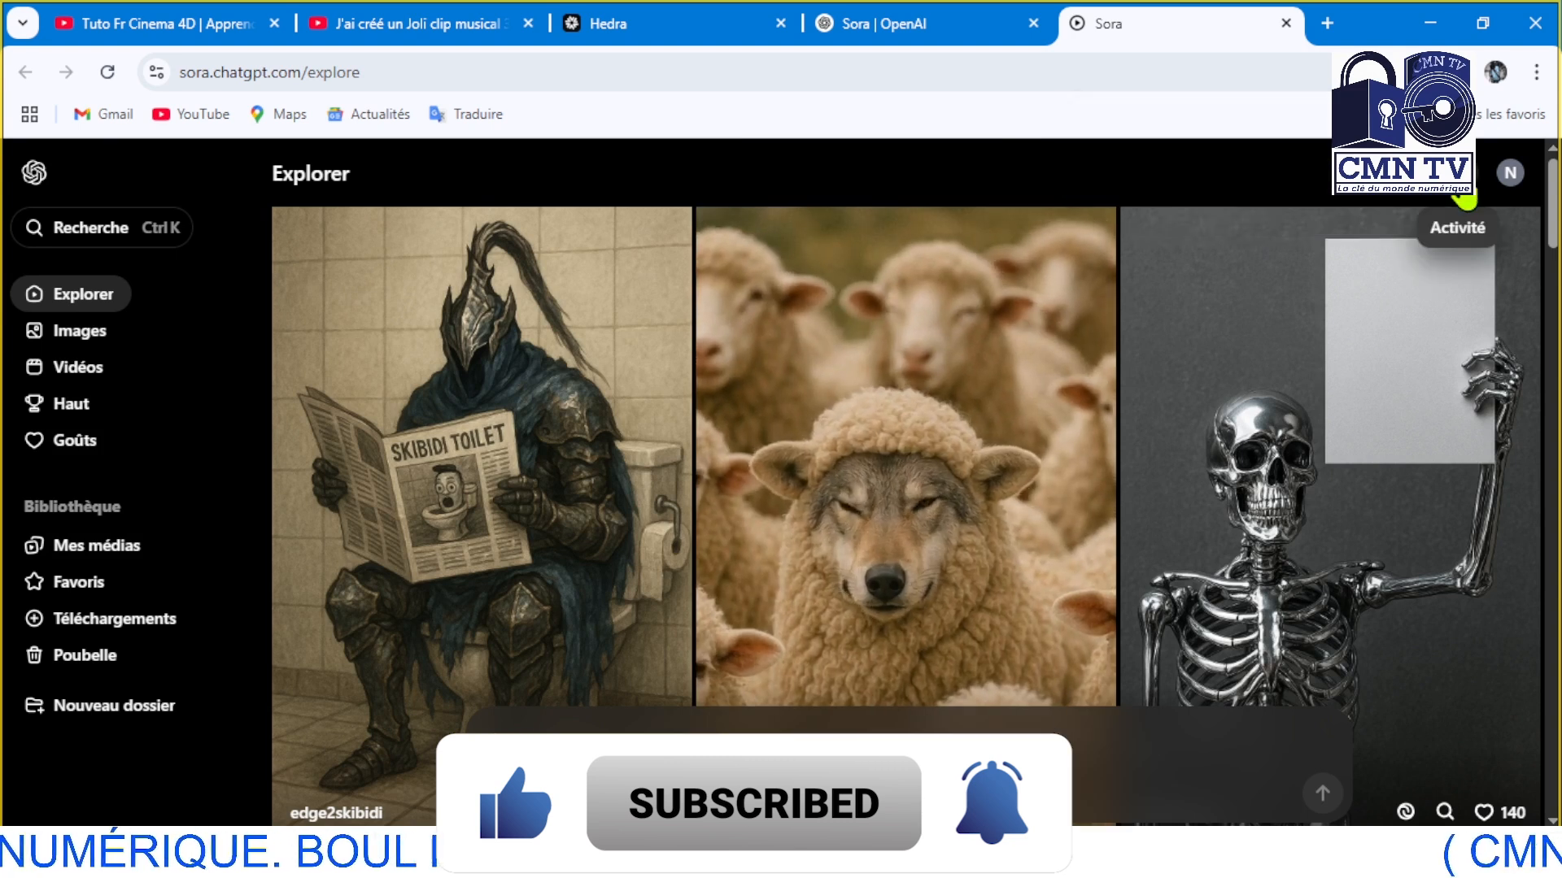
click(1468, 194)
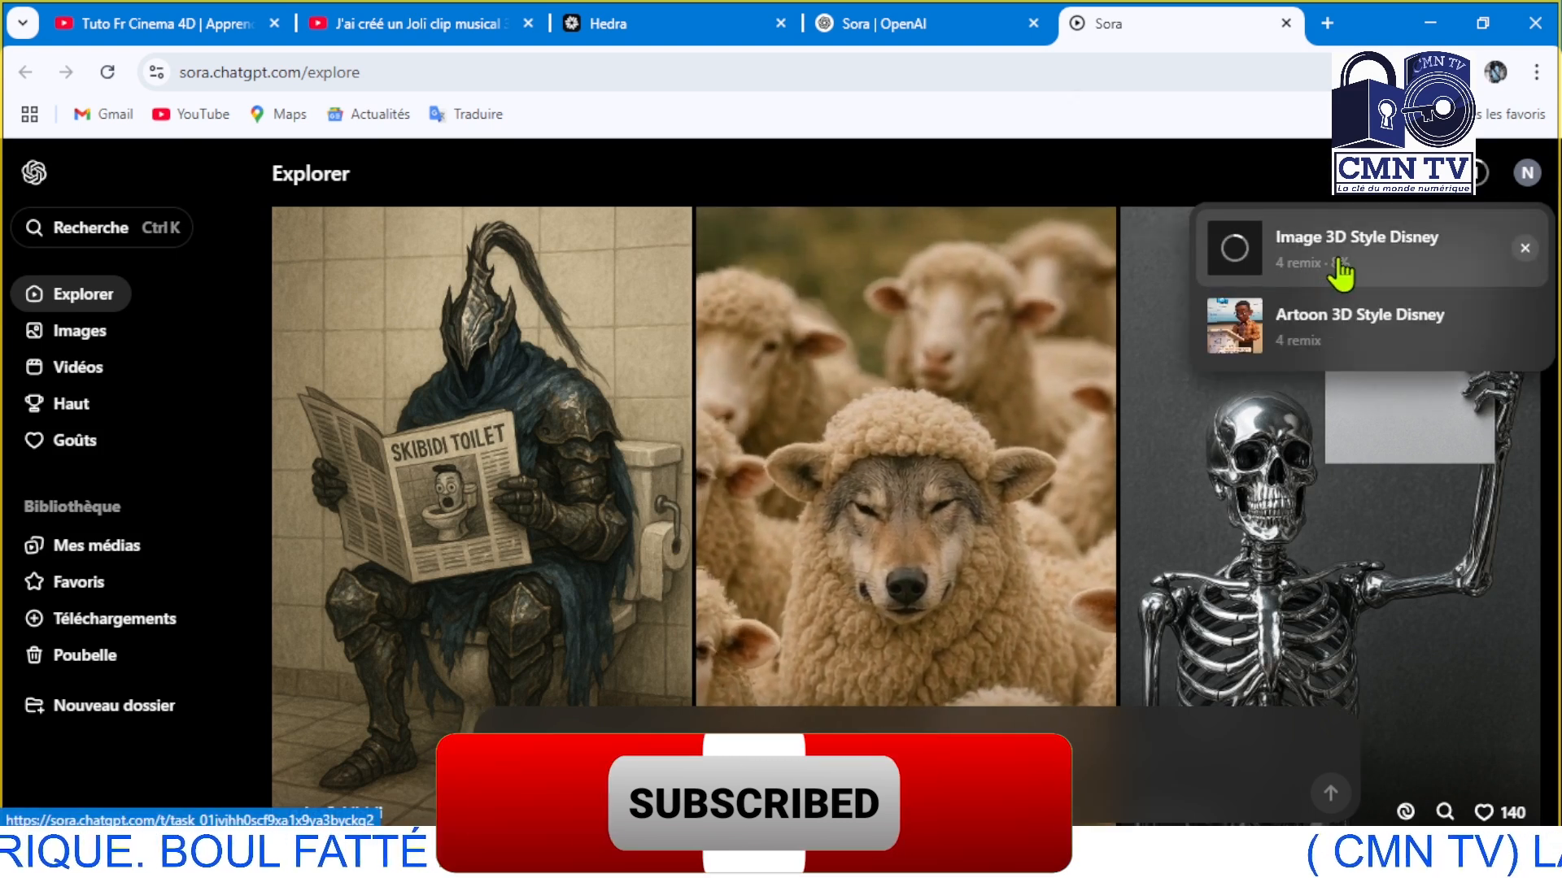
click(1339, 268)
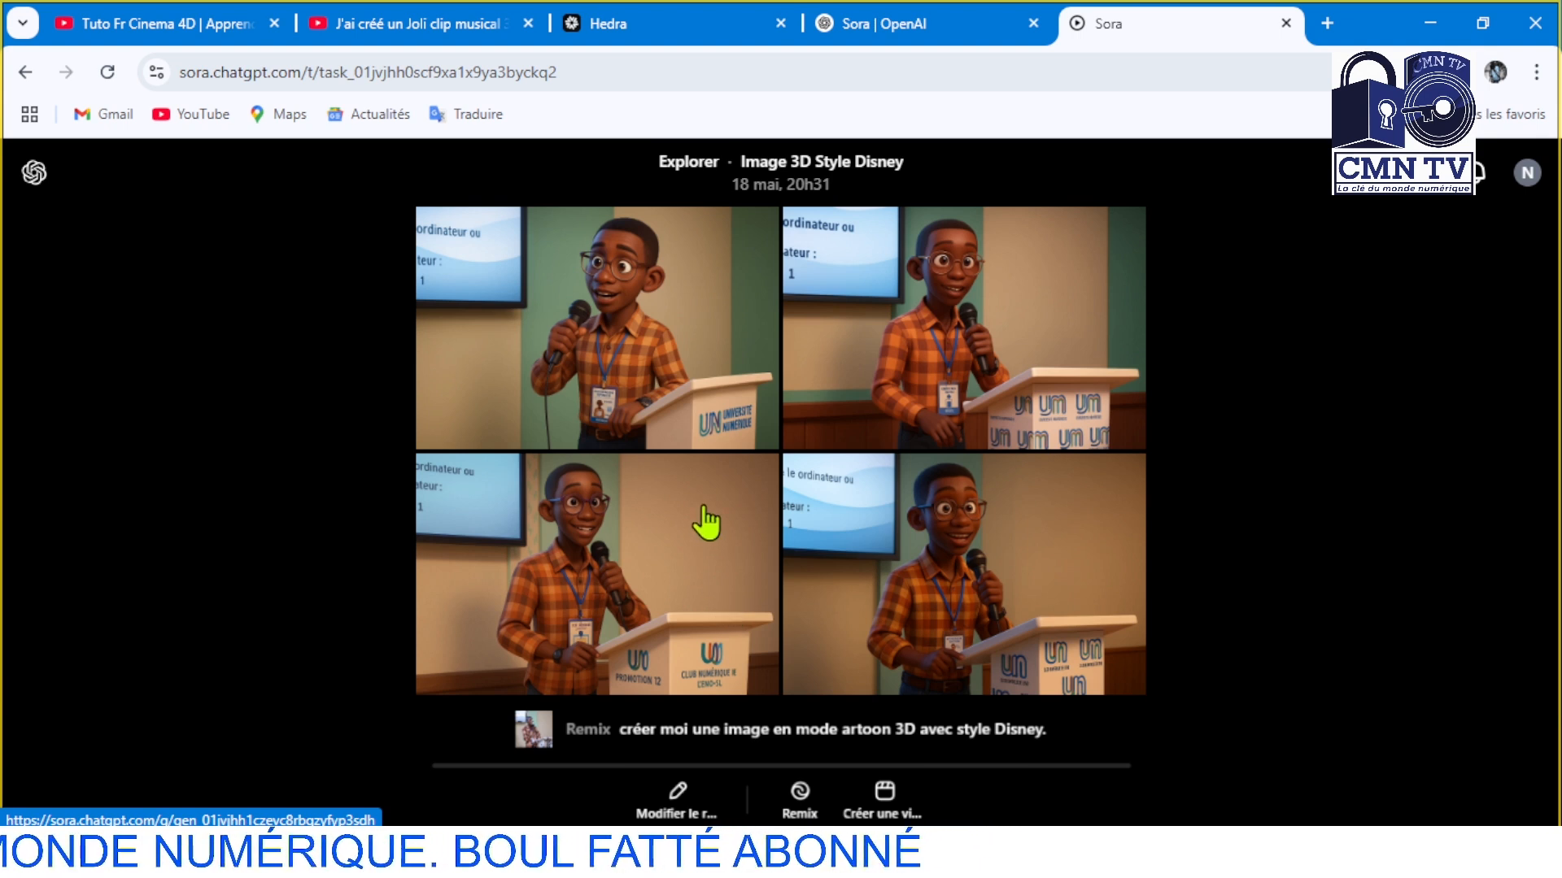
Save the lower-left generated image to the Bureau folder as a .webp file named tutu
right_click(709, 602)
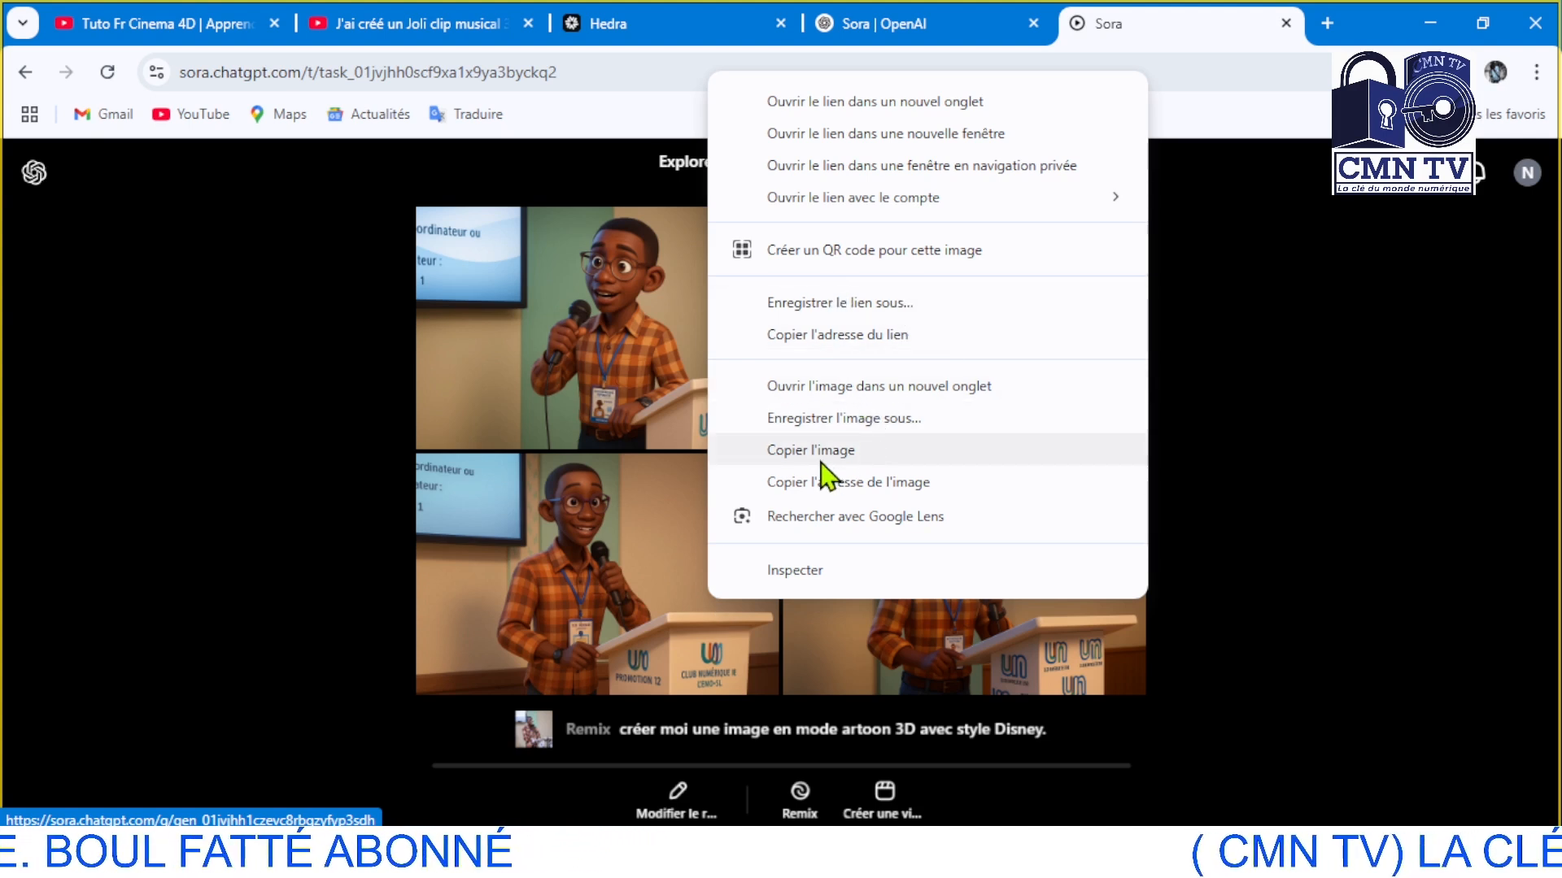
click(813, 425)
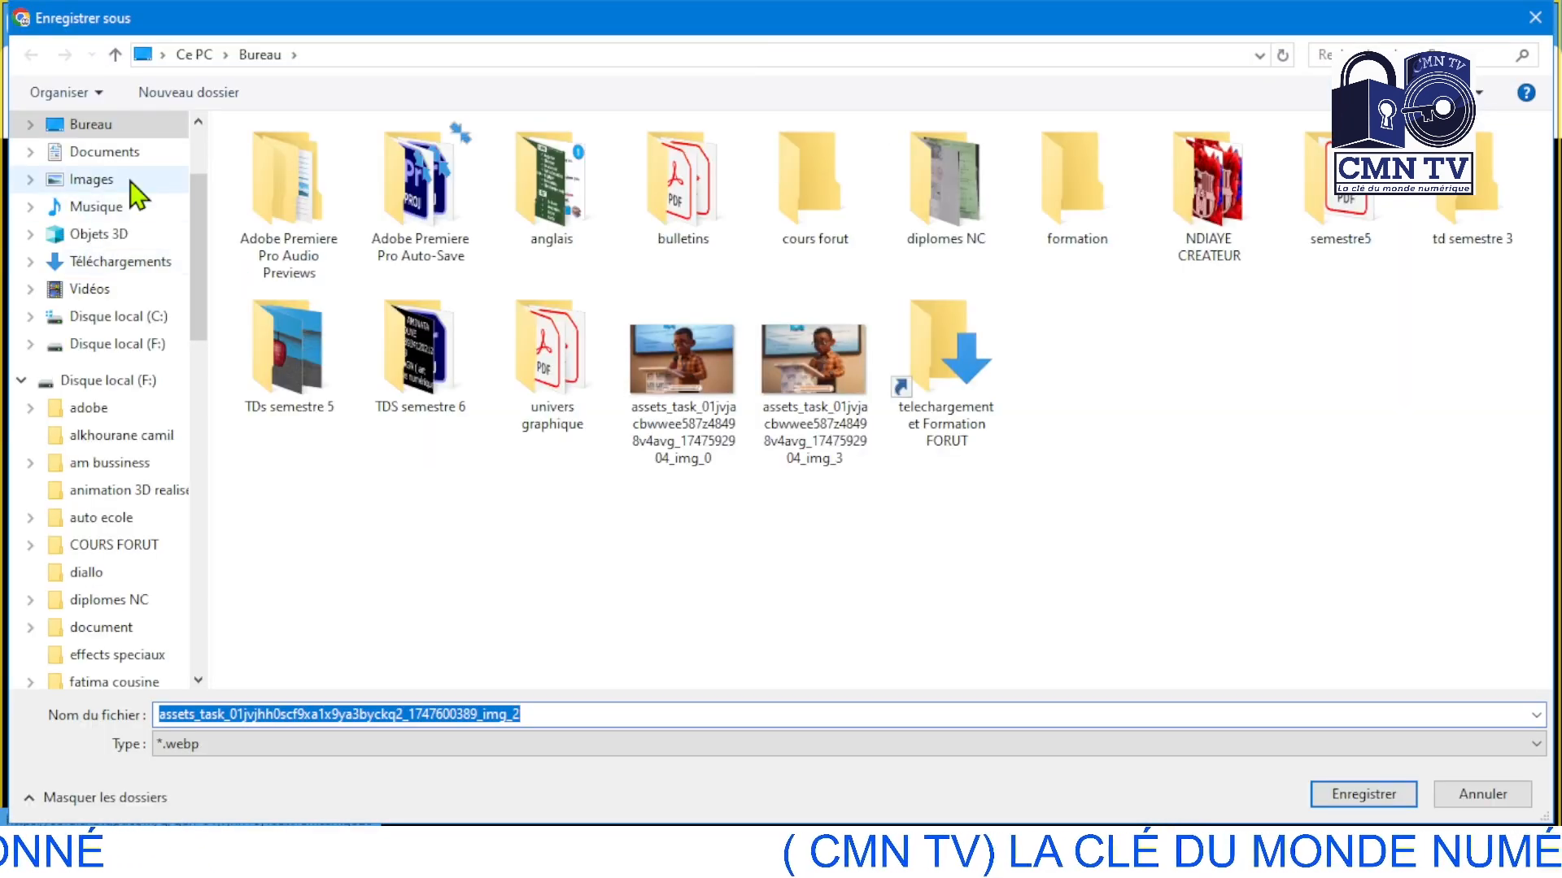
click(87, 131)
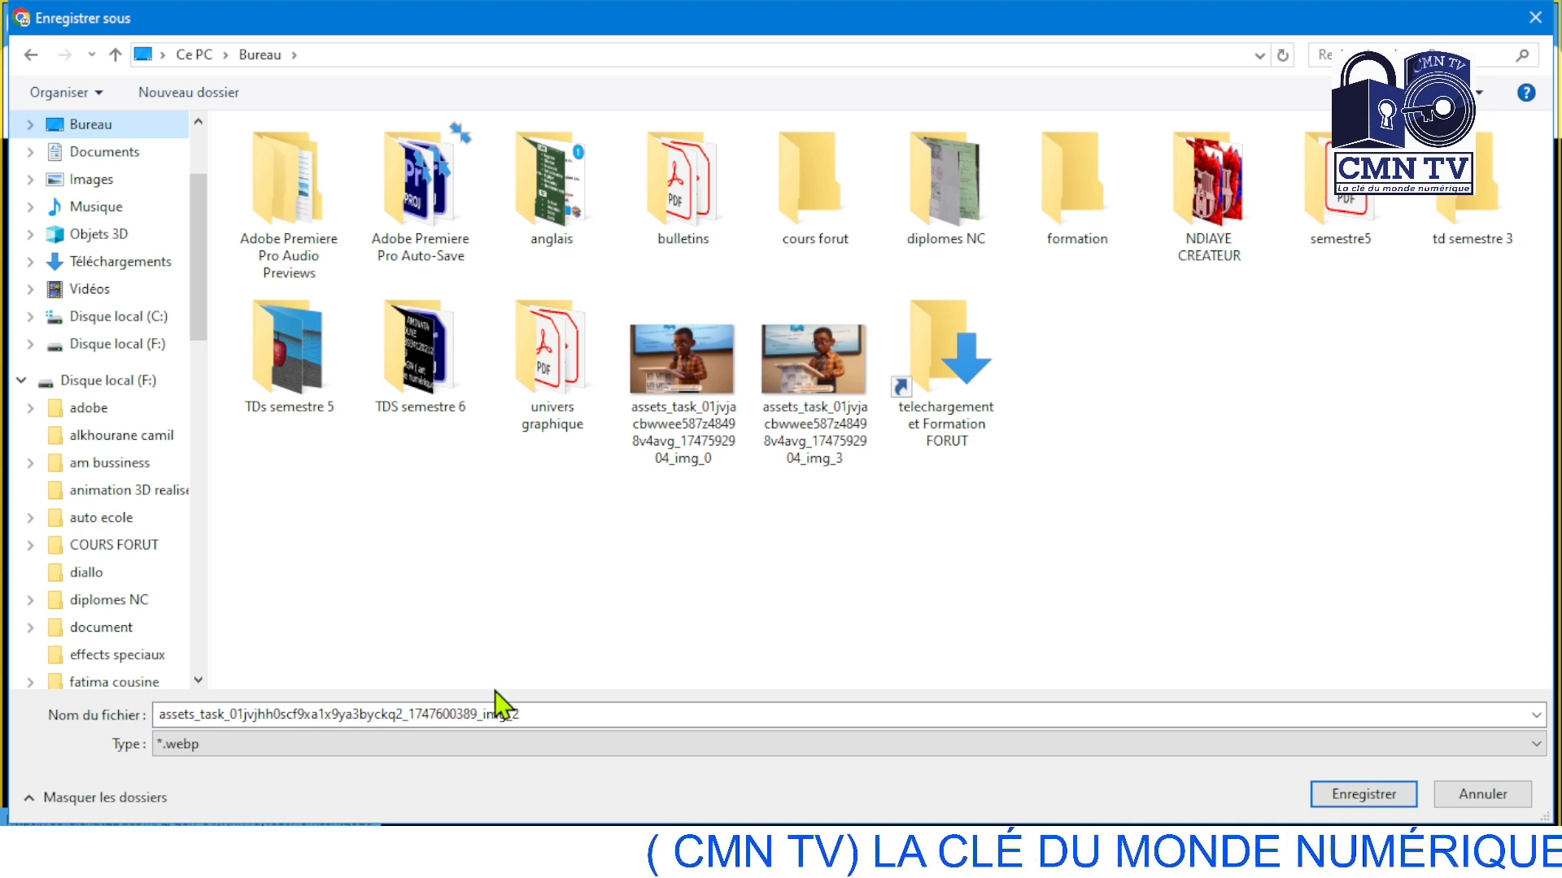
double_click(542, 714)
key(BackSpace)
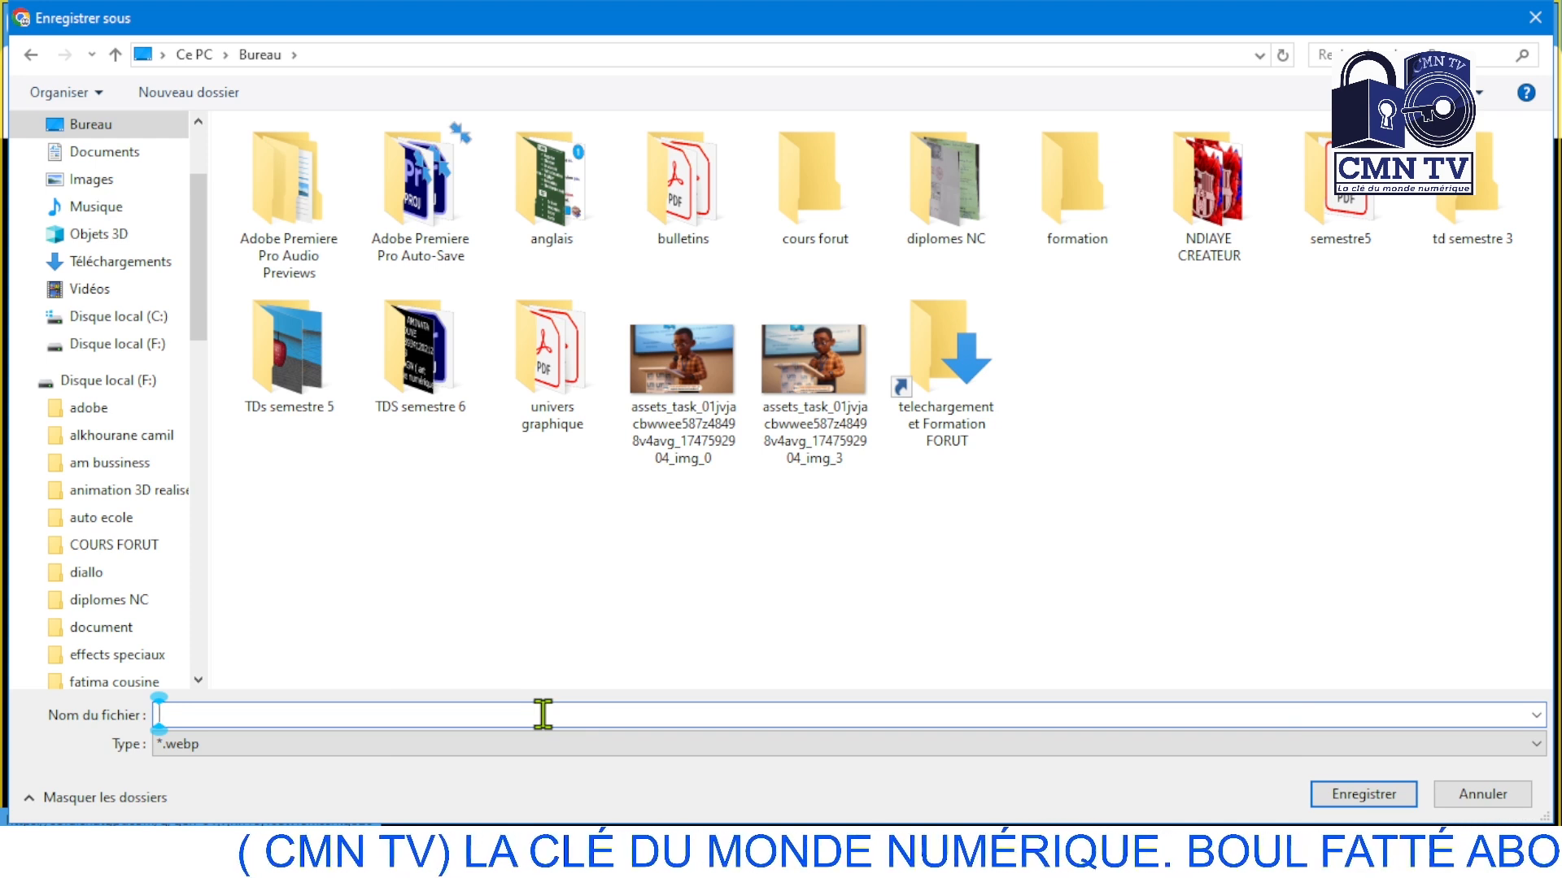
text(tutu)
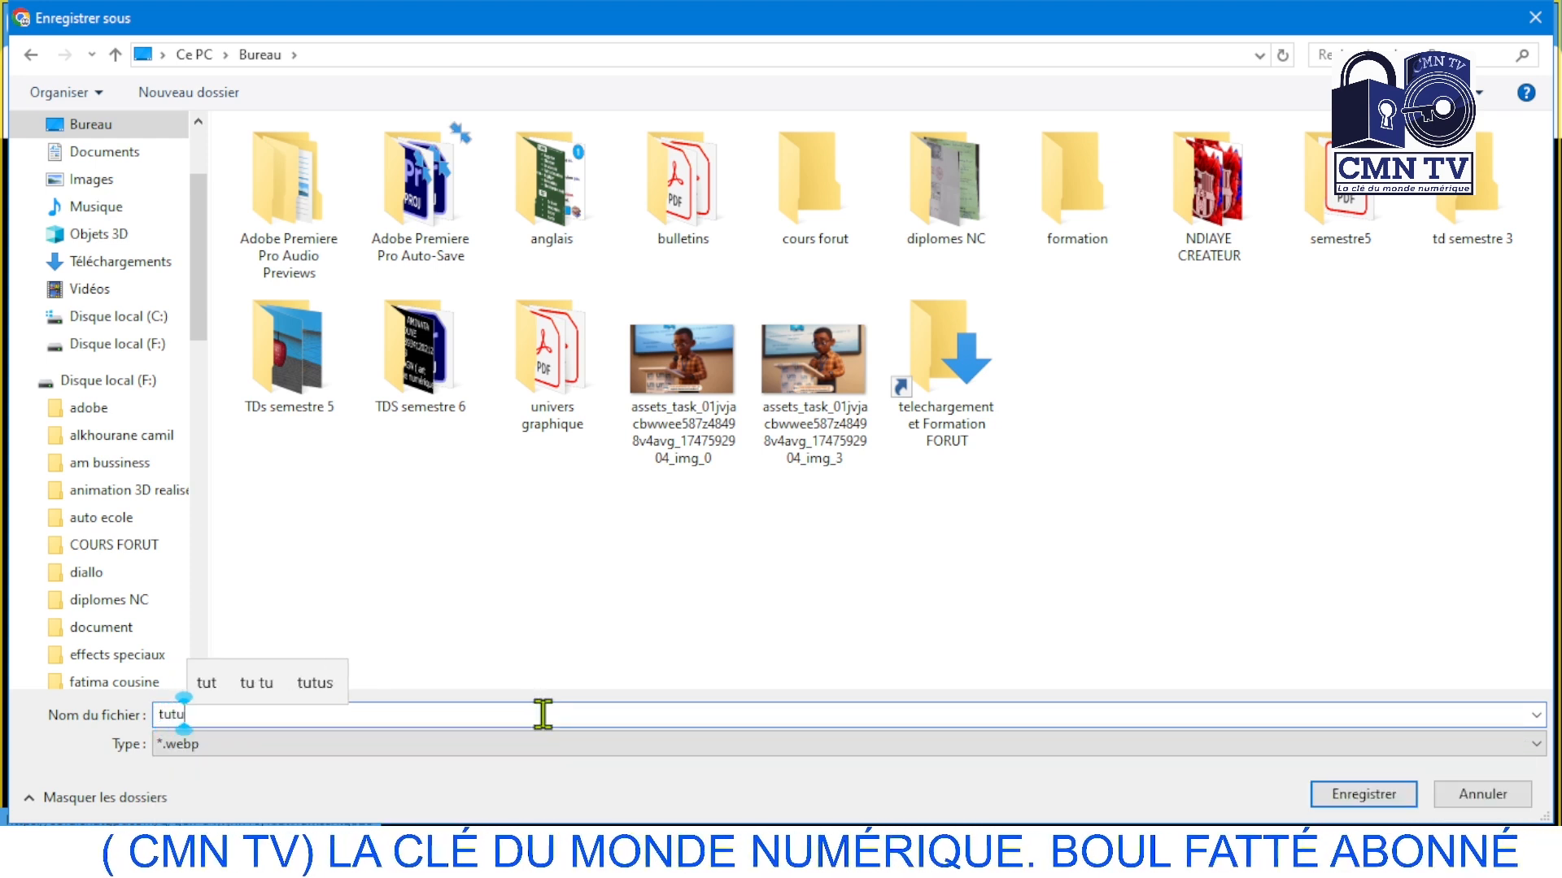
click(1338, 795)
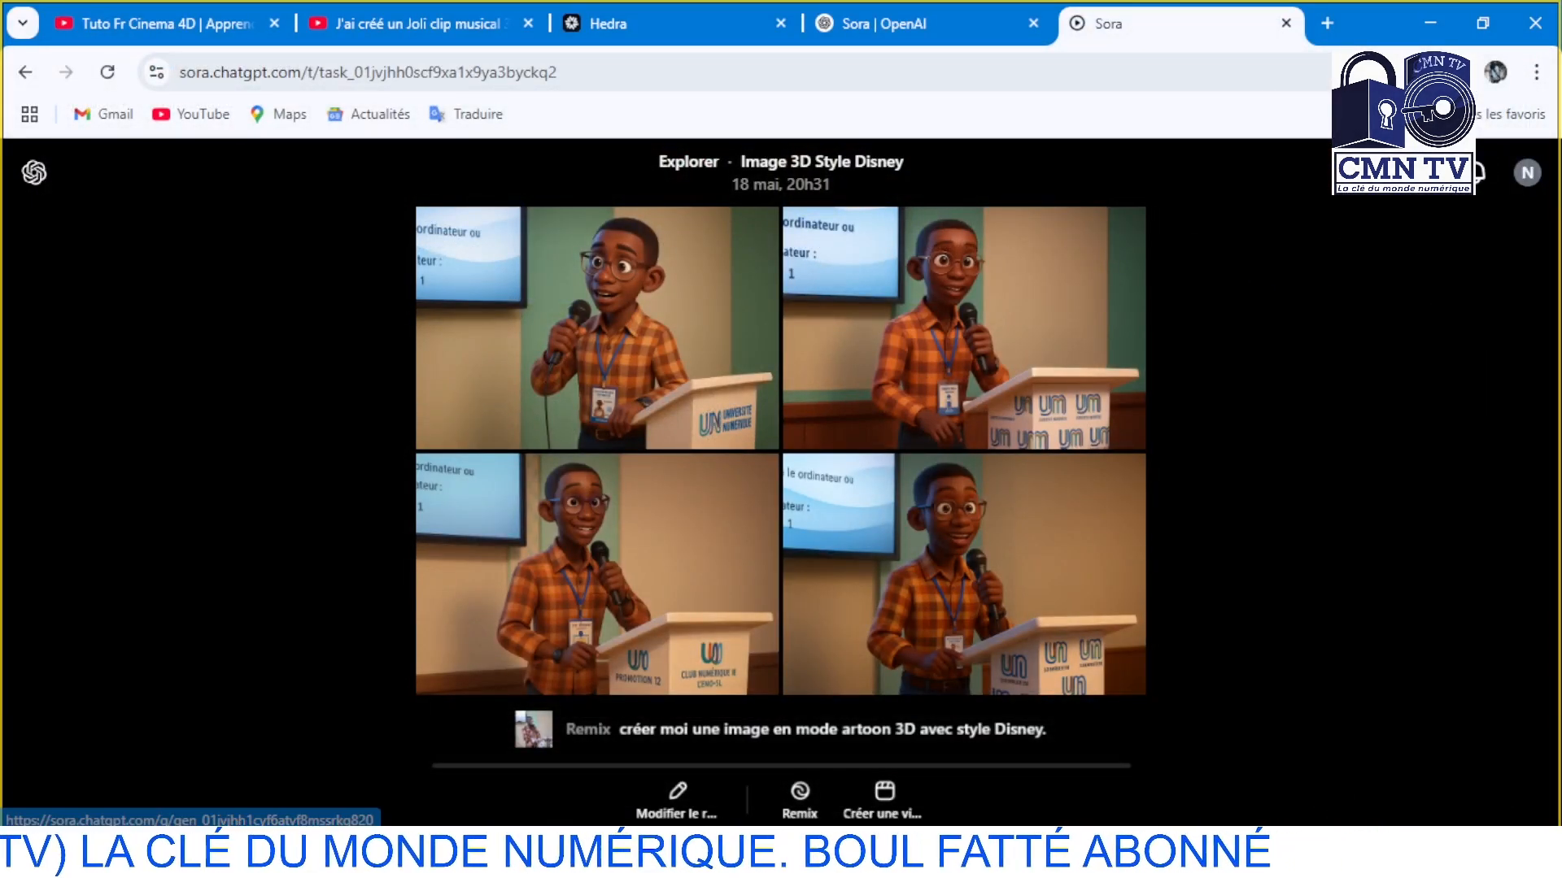
Close both Sora pages, search for "hedra" in a new browser tab and go to the Hedra website
click(1286, 23)
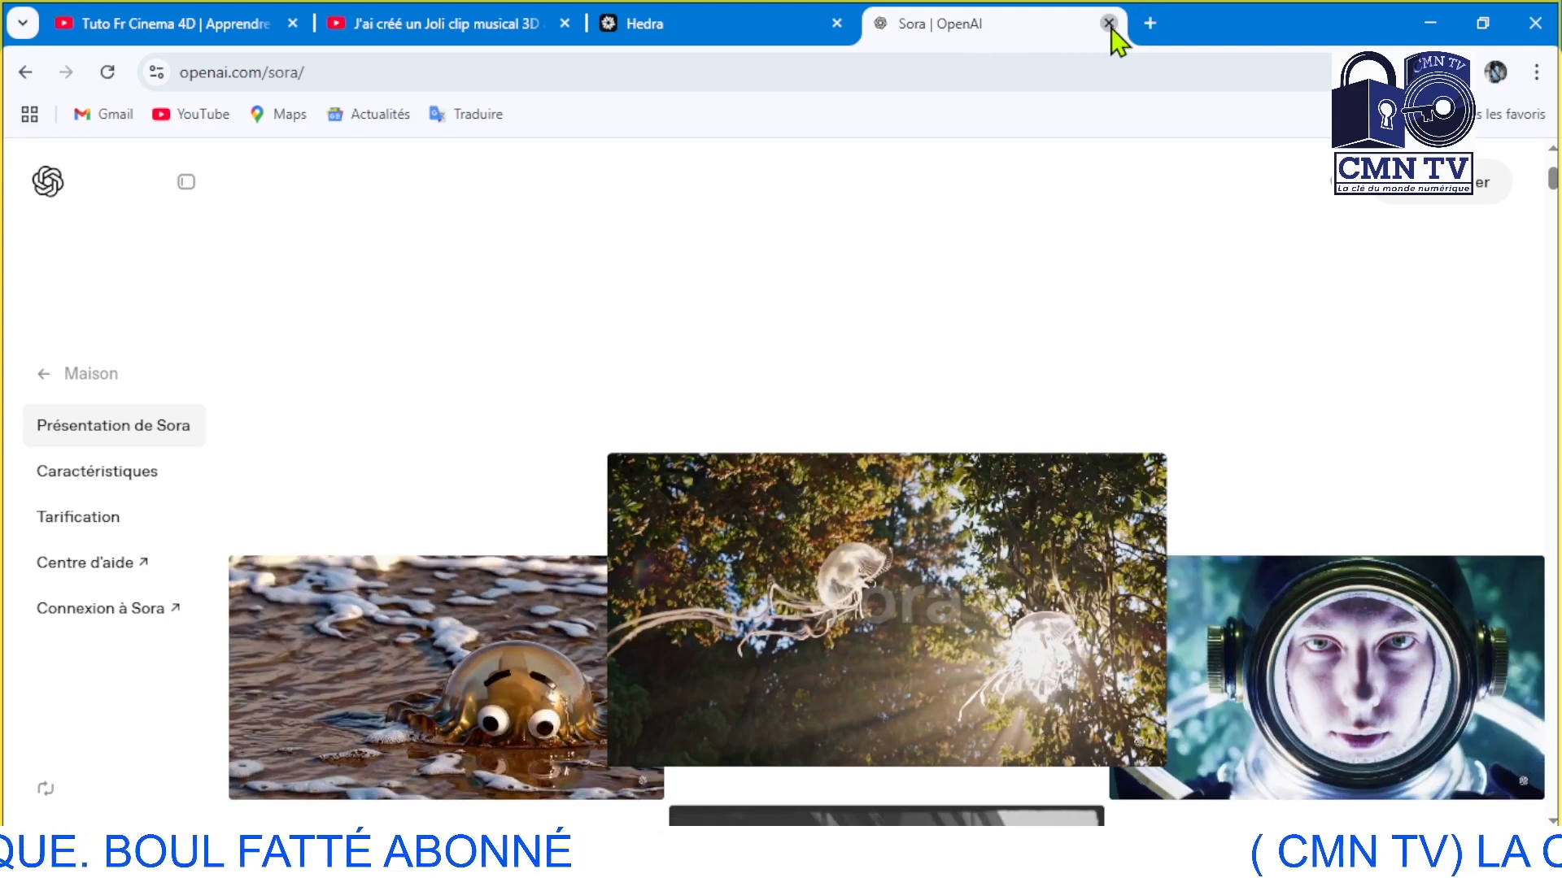
click(1108, 23)
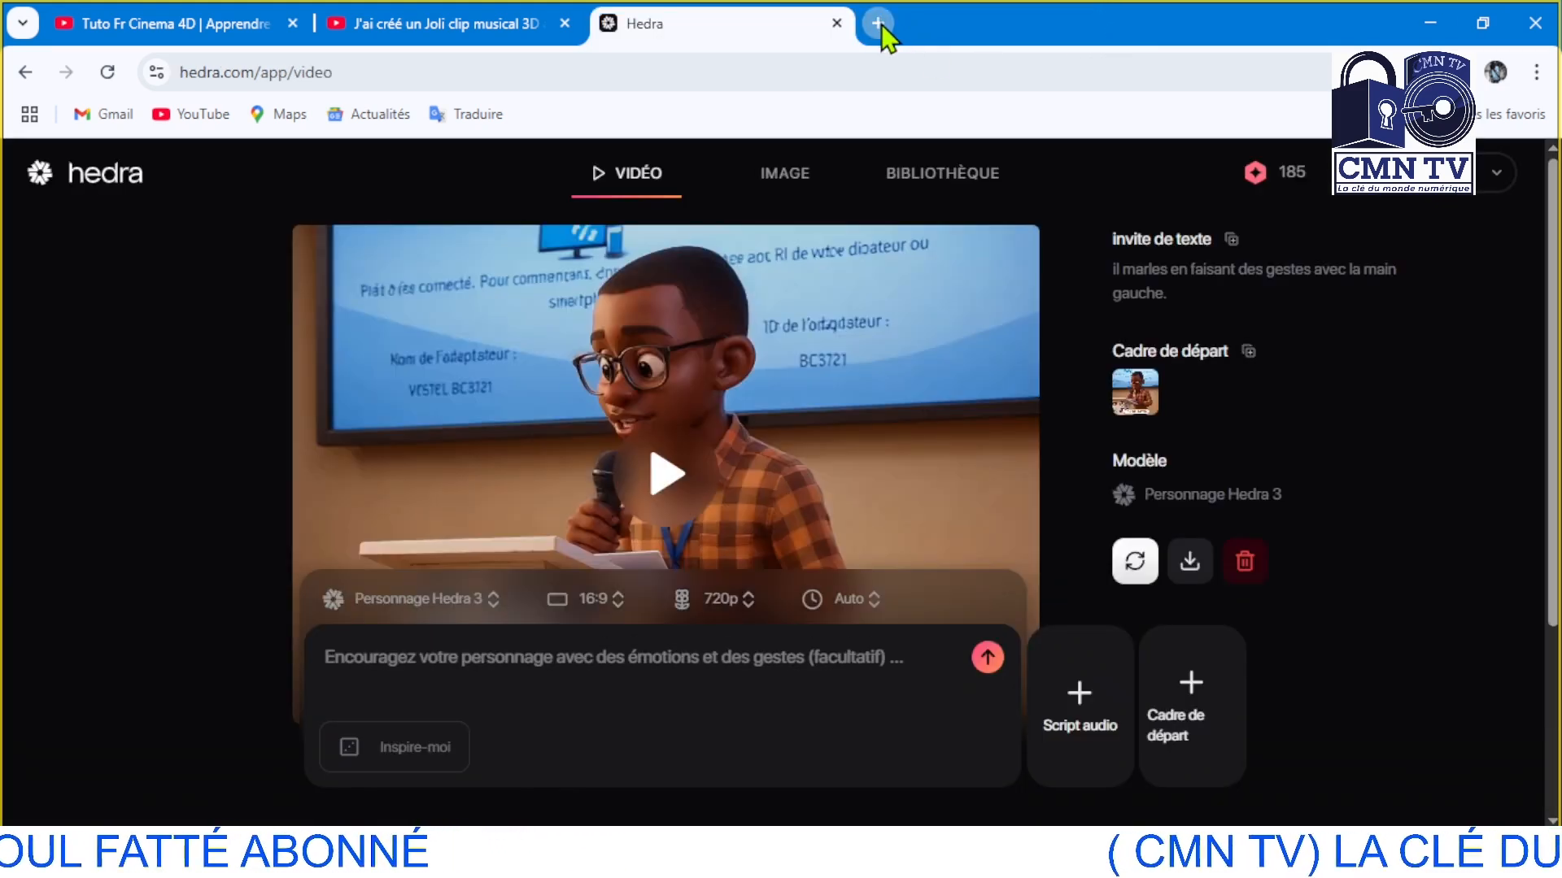
click(877, 23)
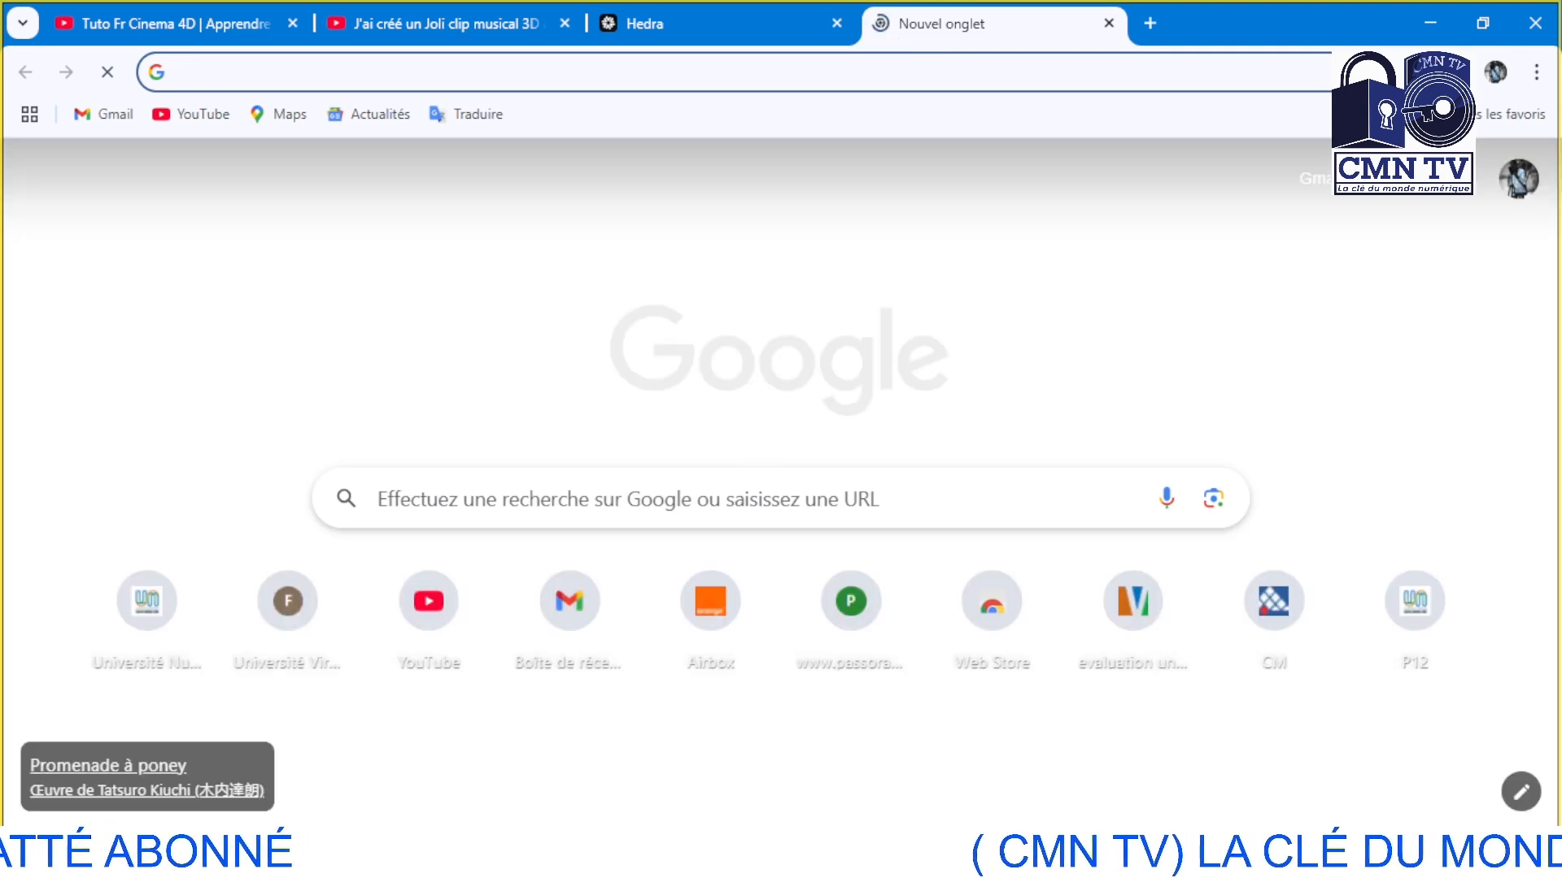
mouse_move(1014, 862)
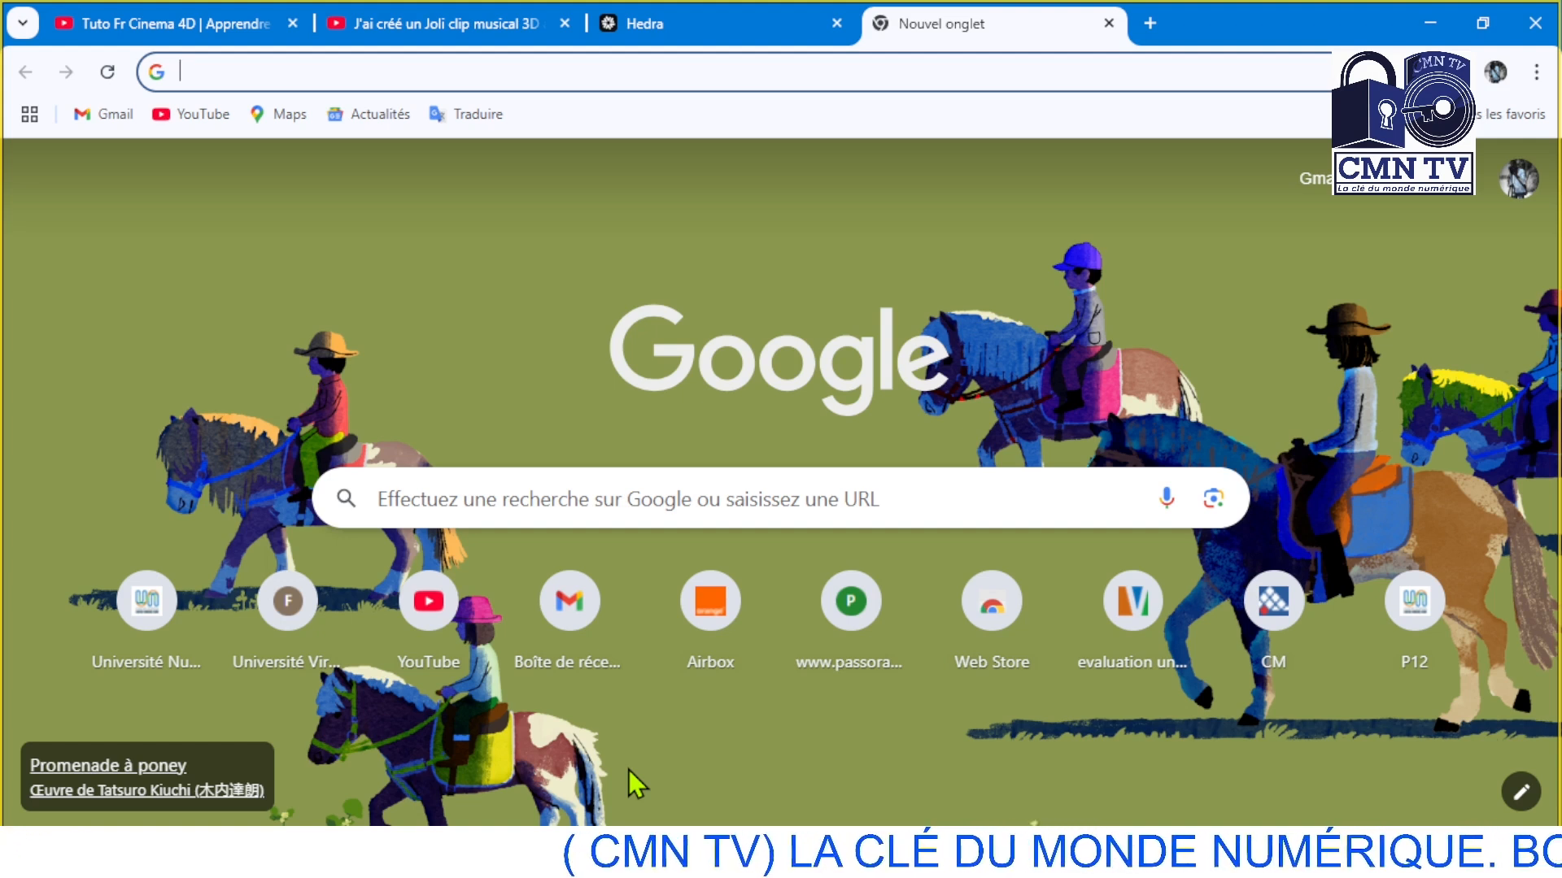
click(580, 72)
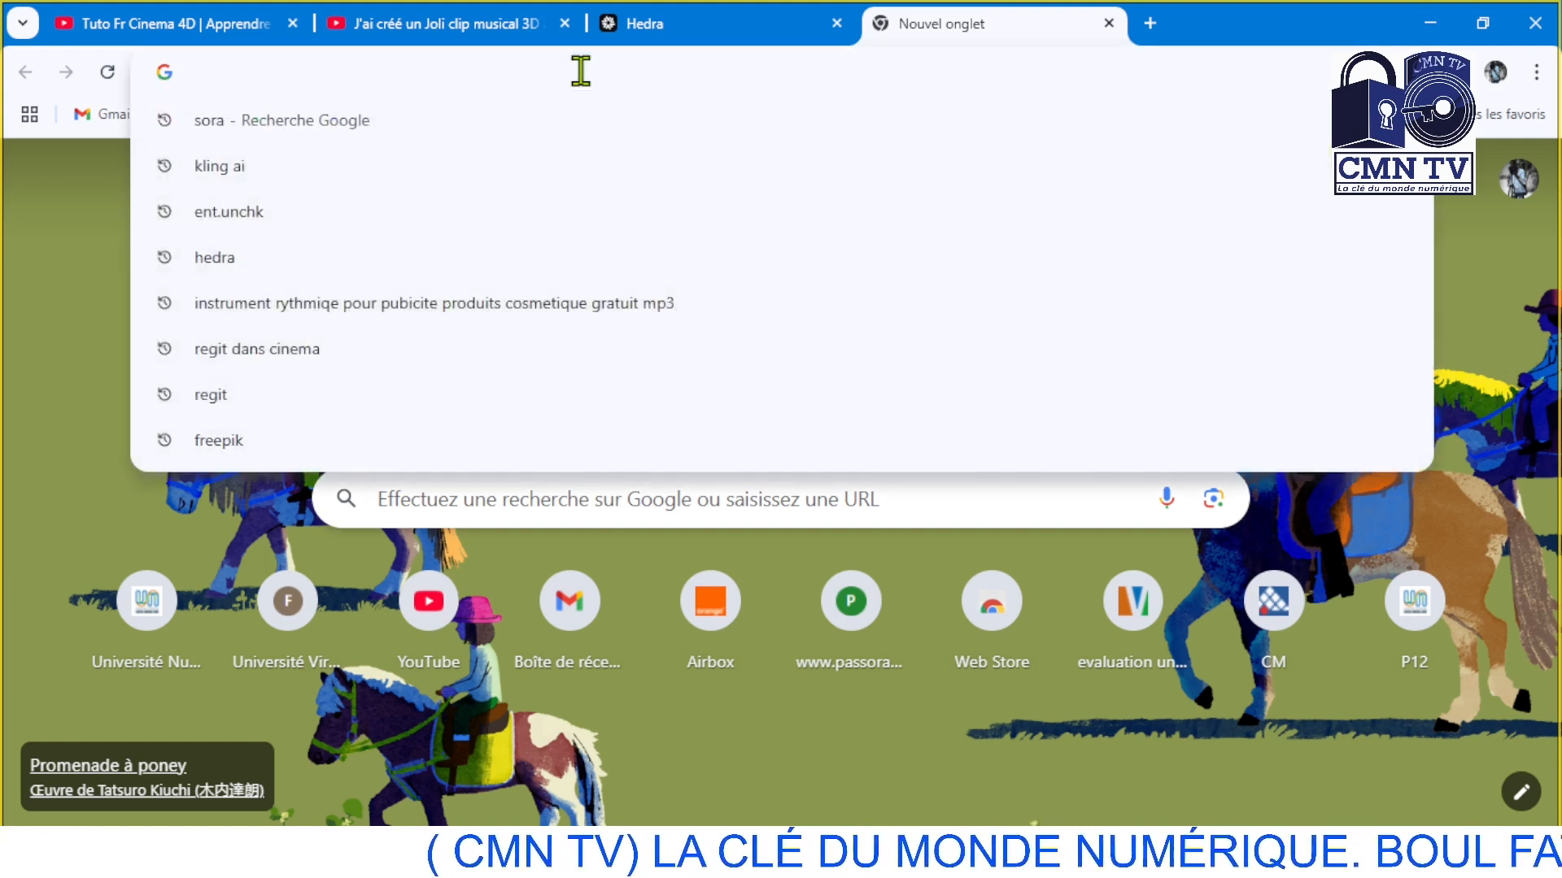
text(hedr)
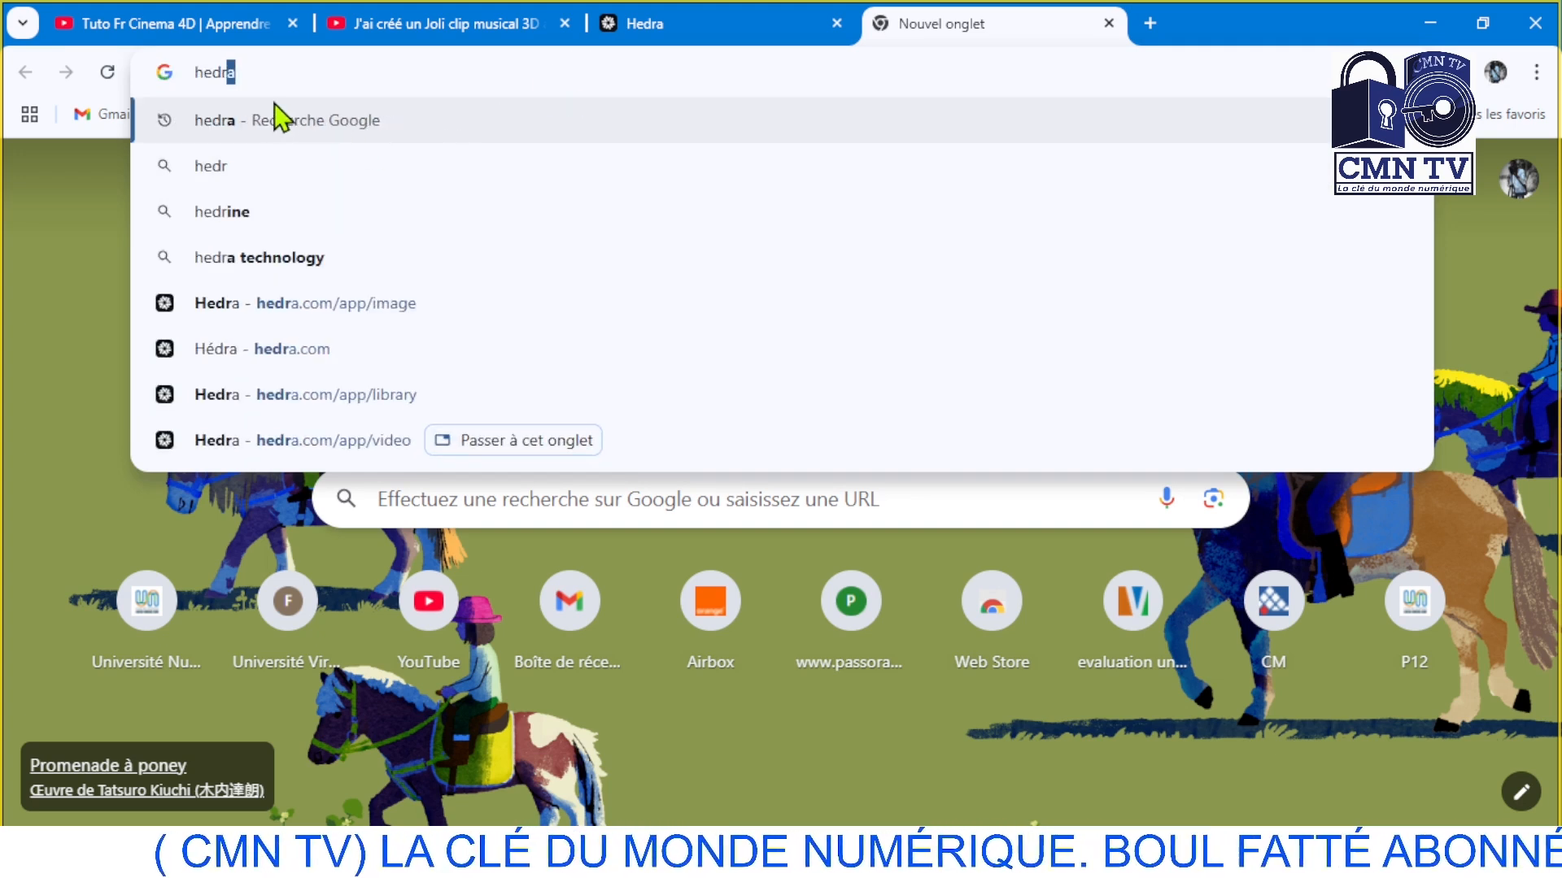
text(a)
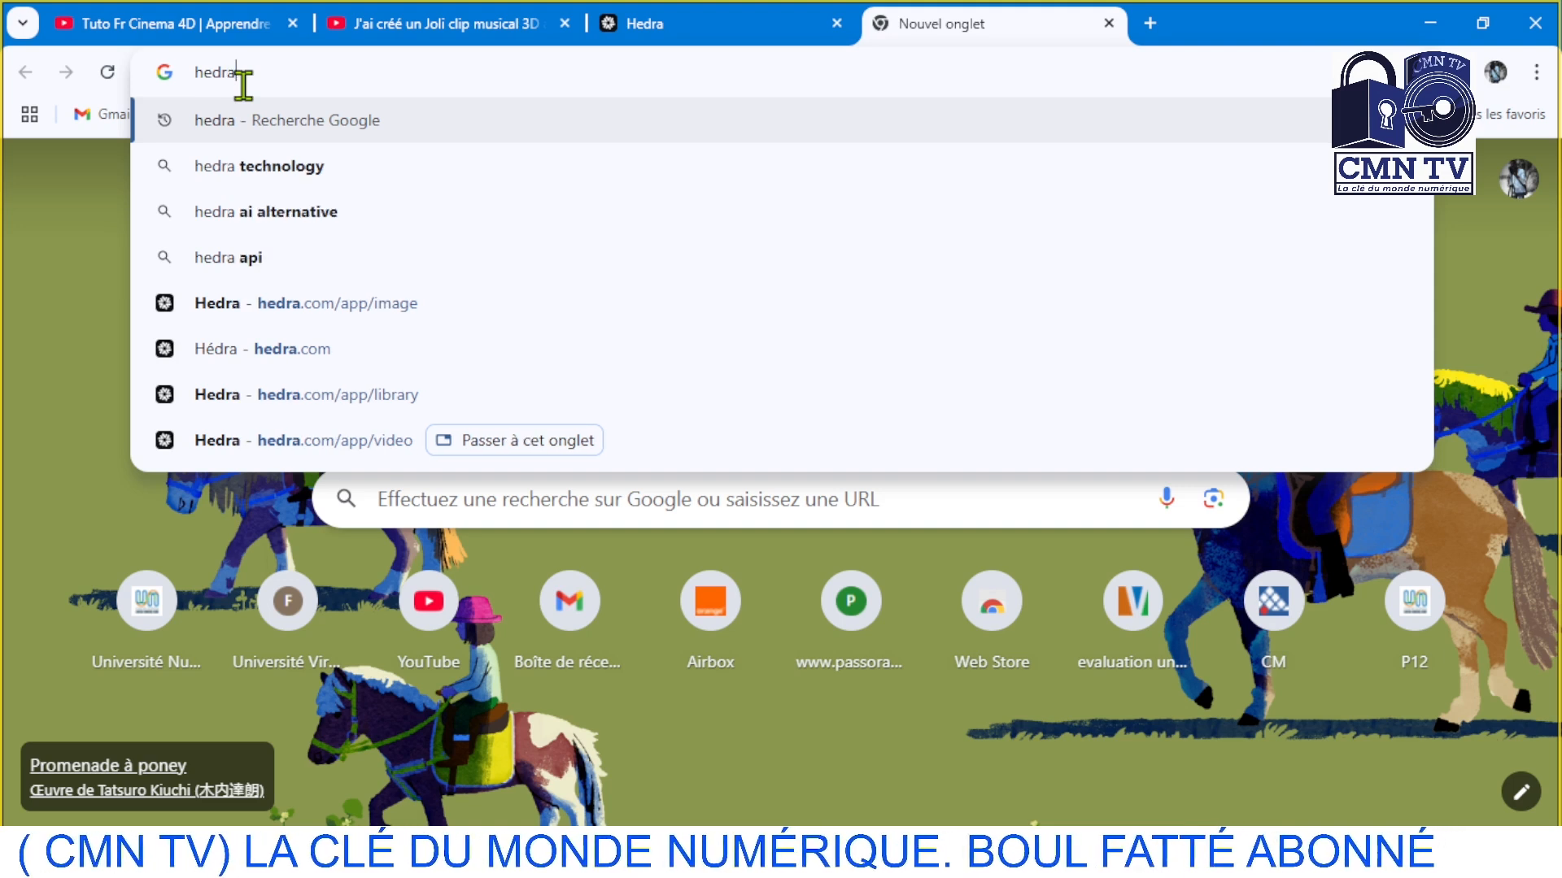
click(221, 130)
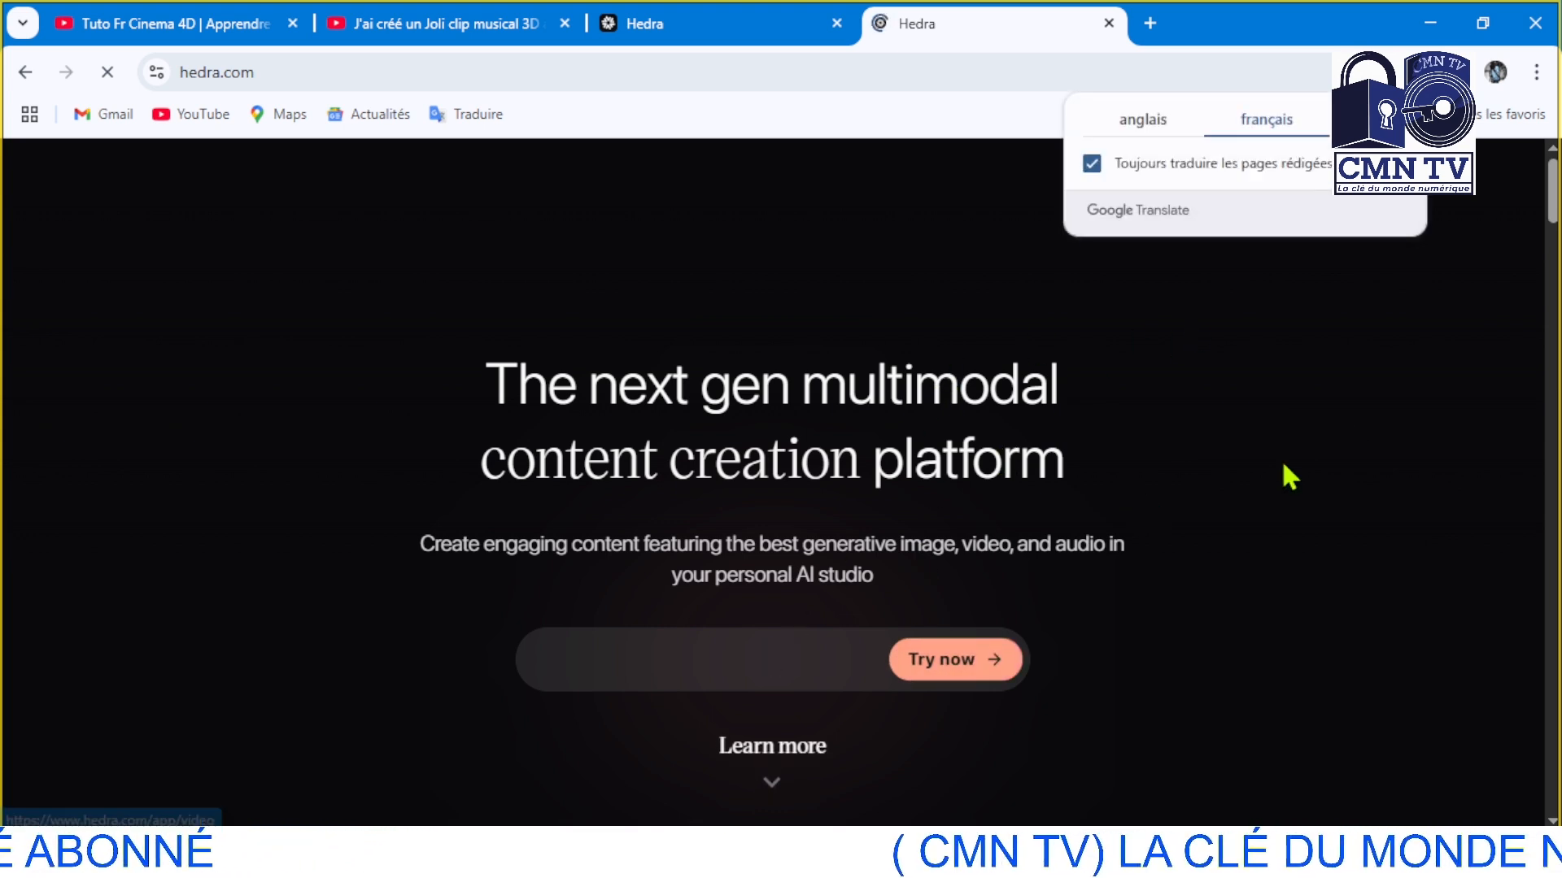
Look over the Hedra home page and open its video creation page
scroll(1286, 474, down, 8)
scroll(1291, 476, down, 5)
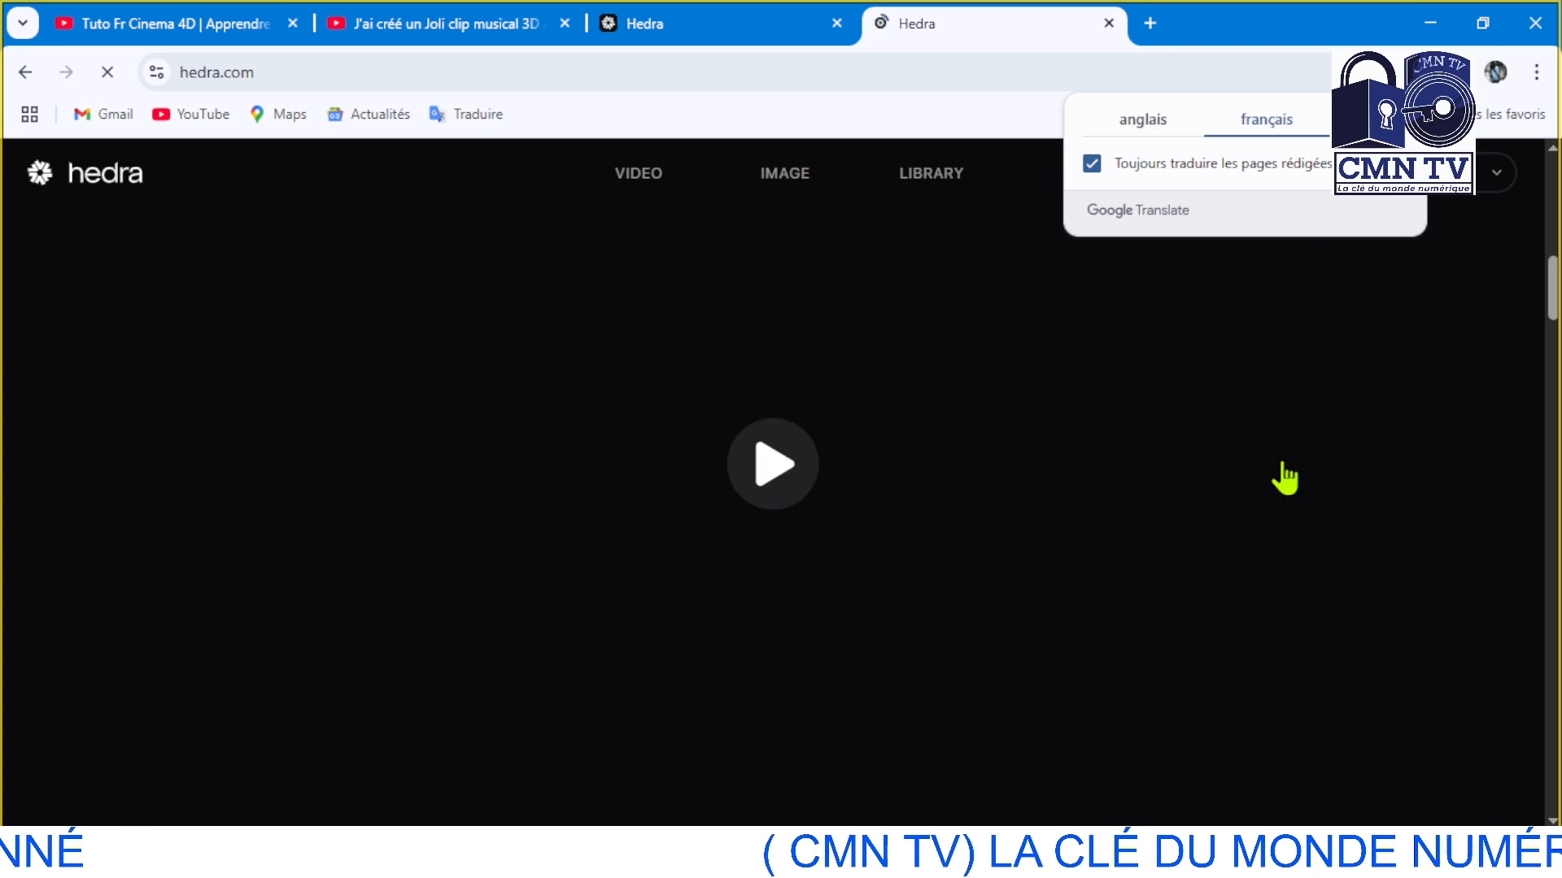
scroll(1285, 478, down, 3)
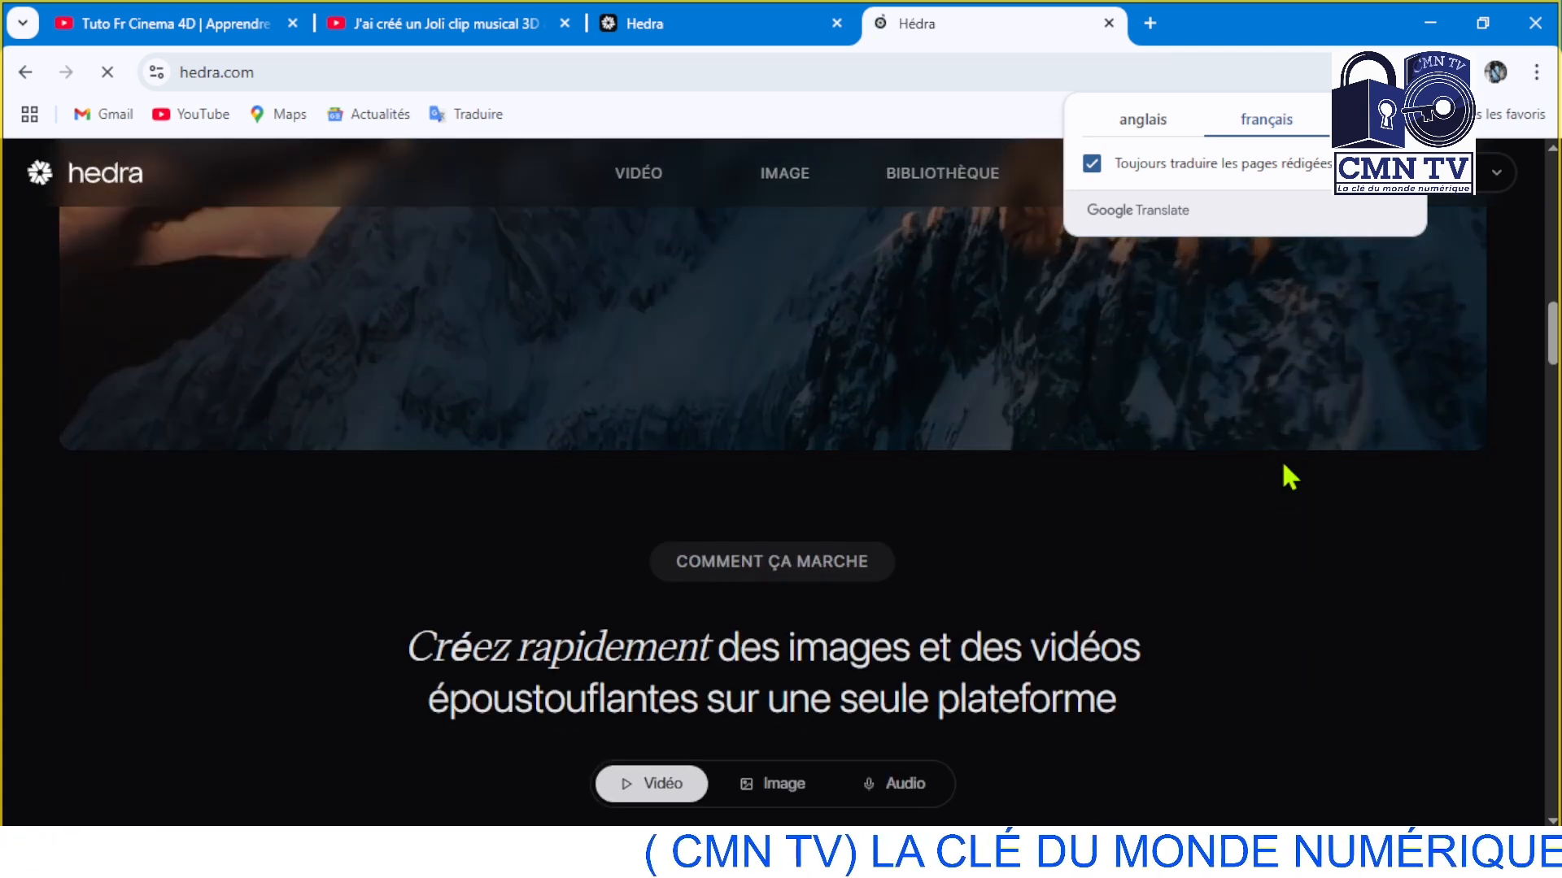
scroll(1282, 465, up, 11)
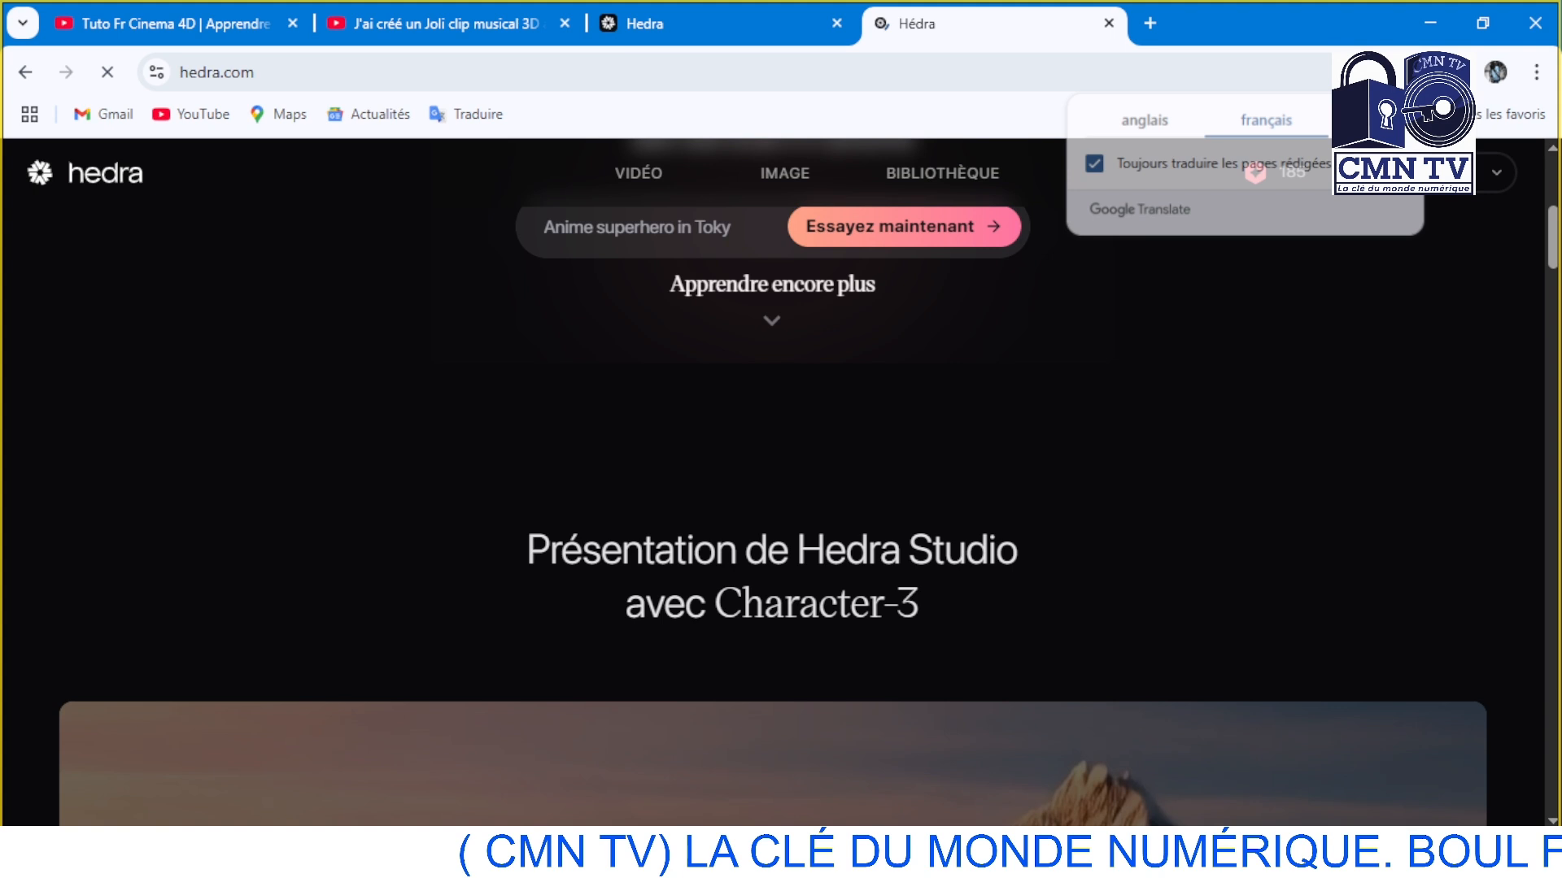
scroll(1296, 181, up, 2)
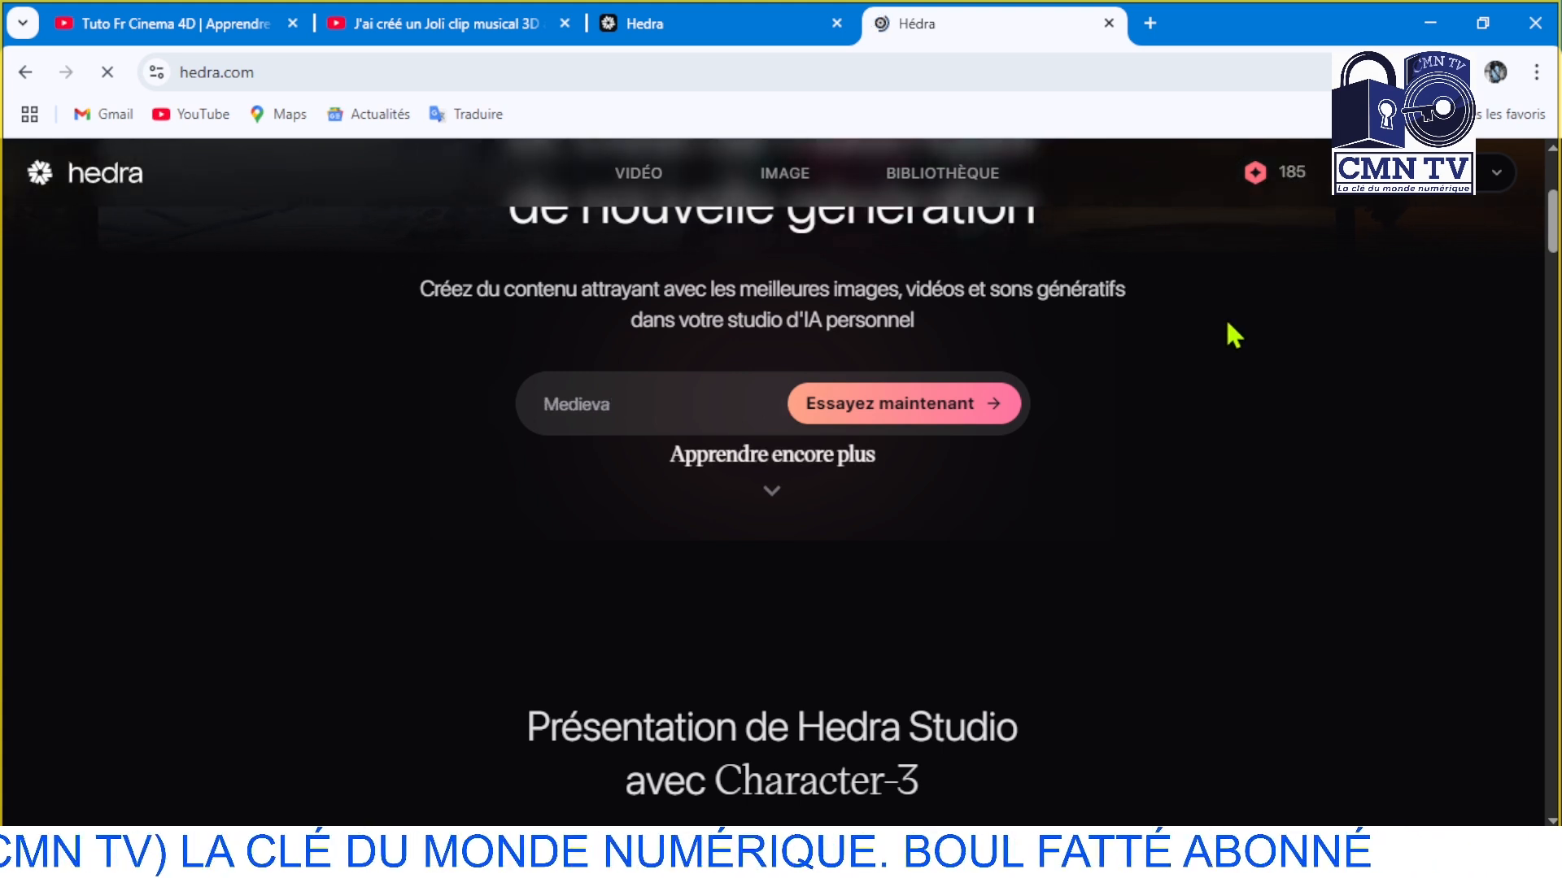
scroll(1227, 324, up, 2)
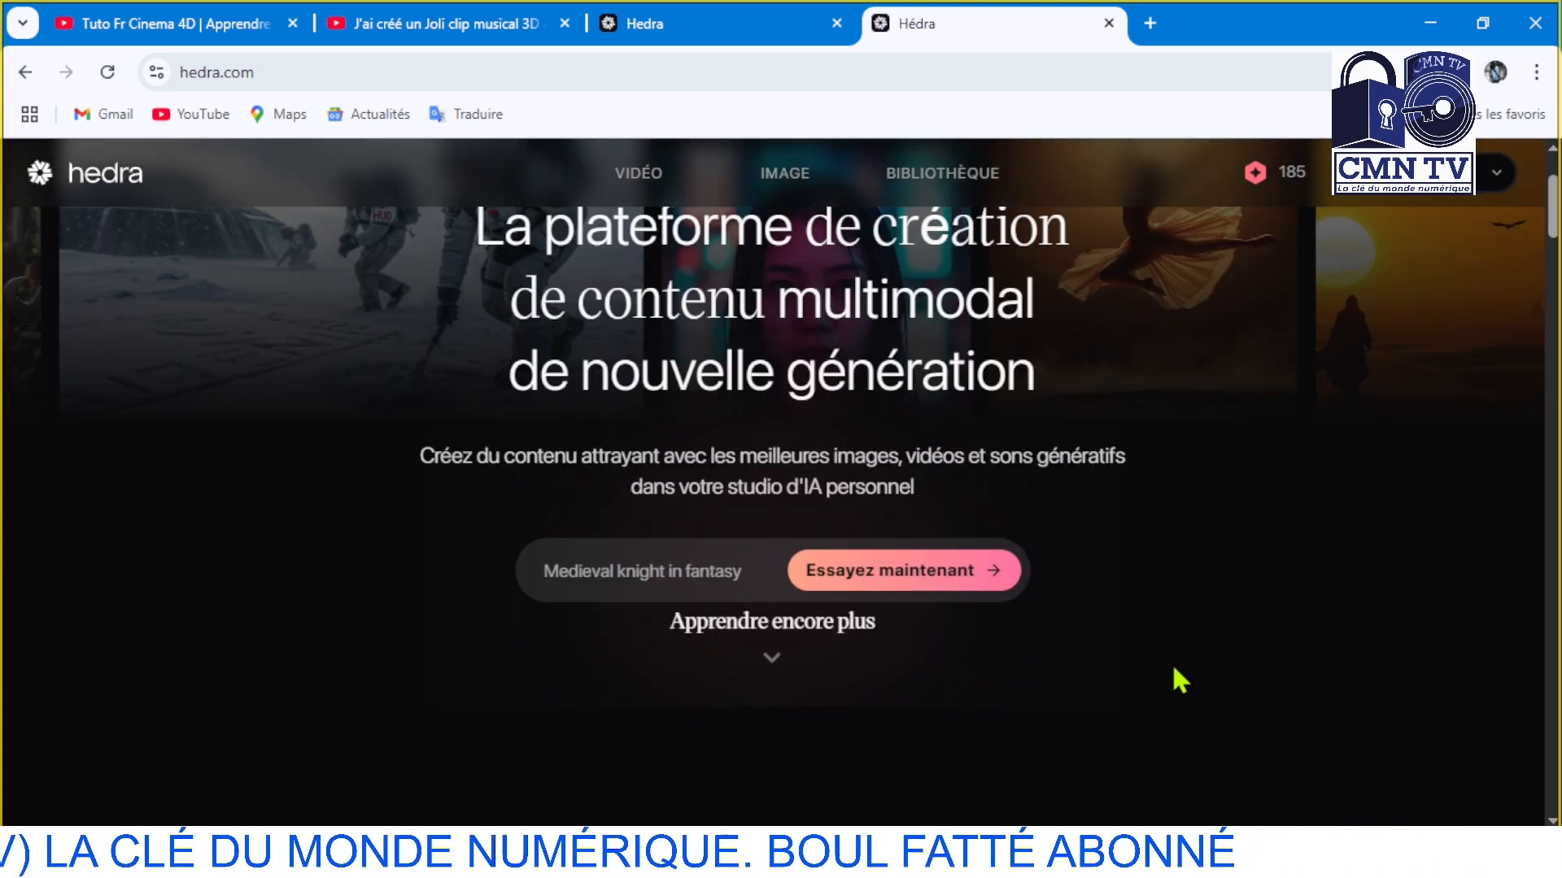
scroll(1173, 668, down, 3)
scroll(1171, 662, up, 2)
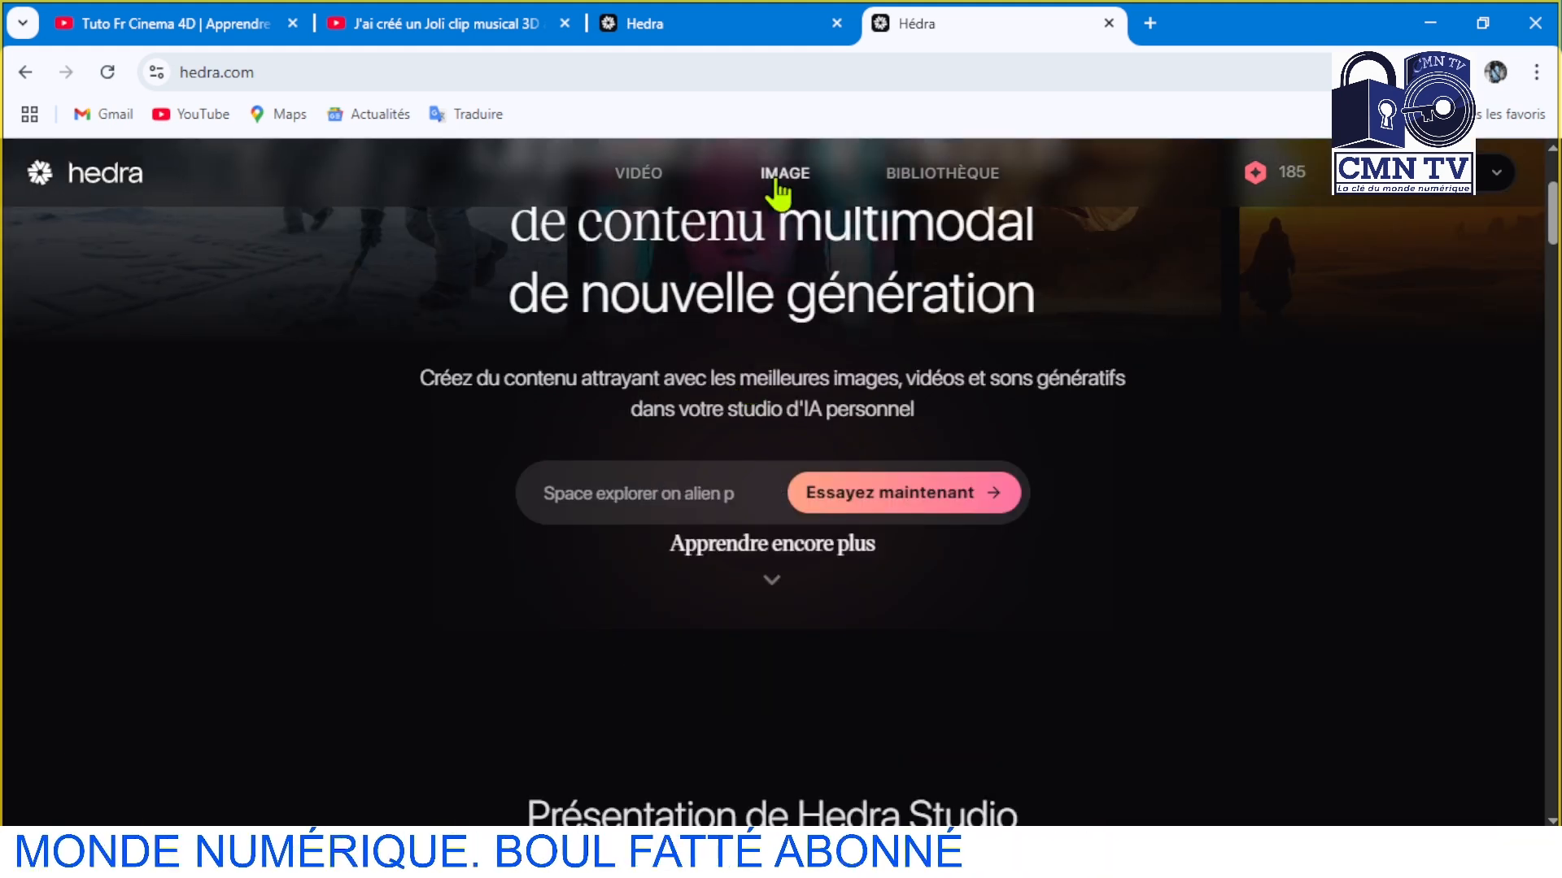
click(637, 181)
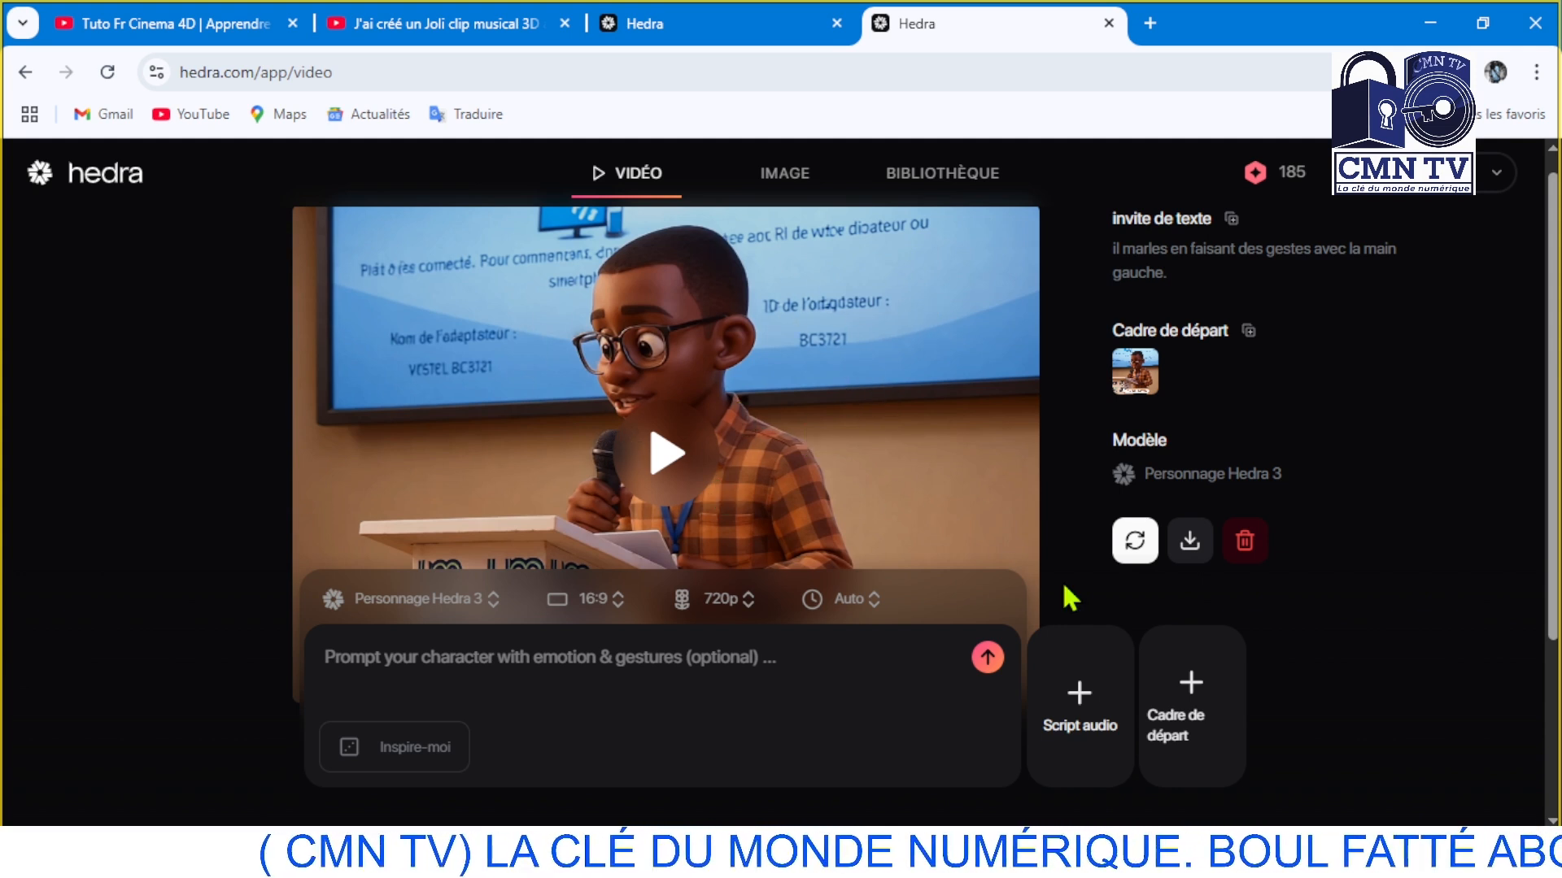
scroll(838, 716, down, 1)
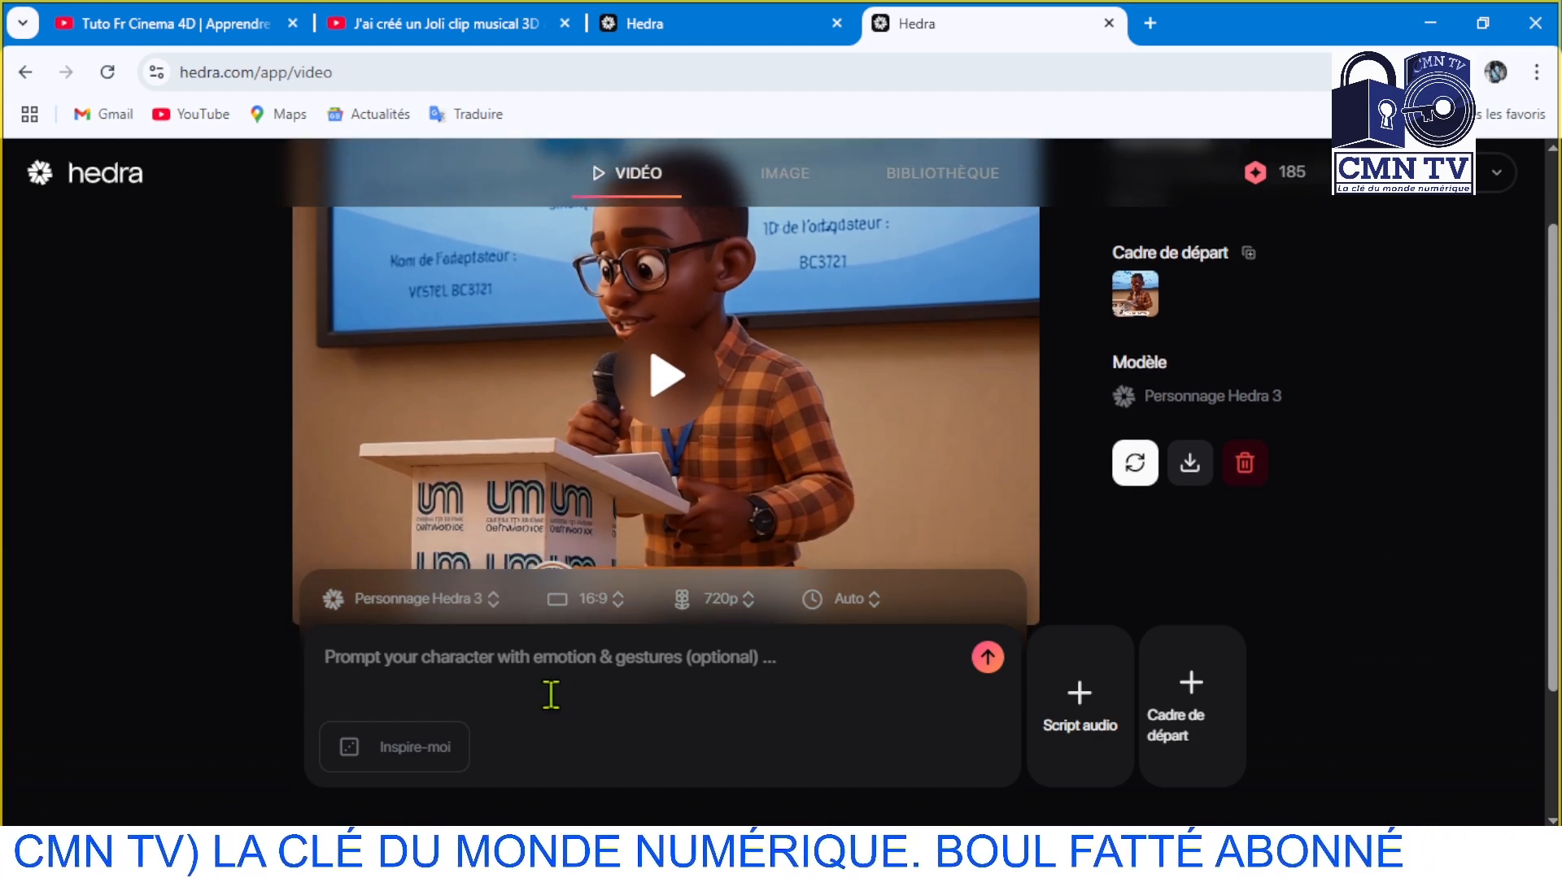
click(1075, 698)
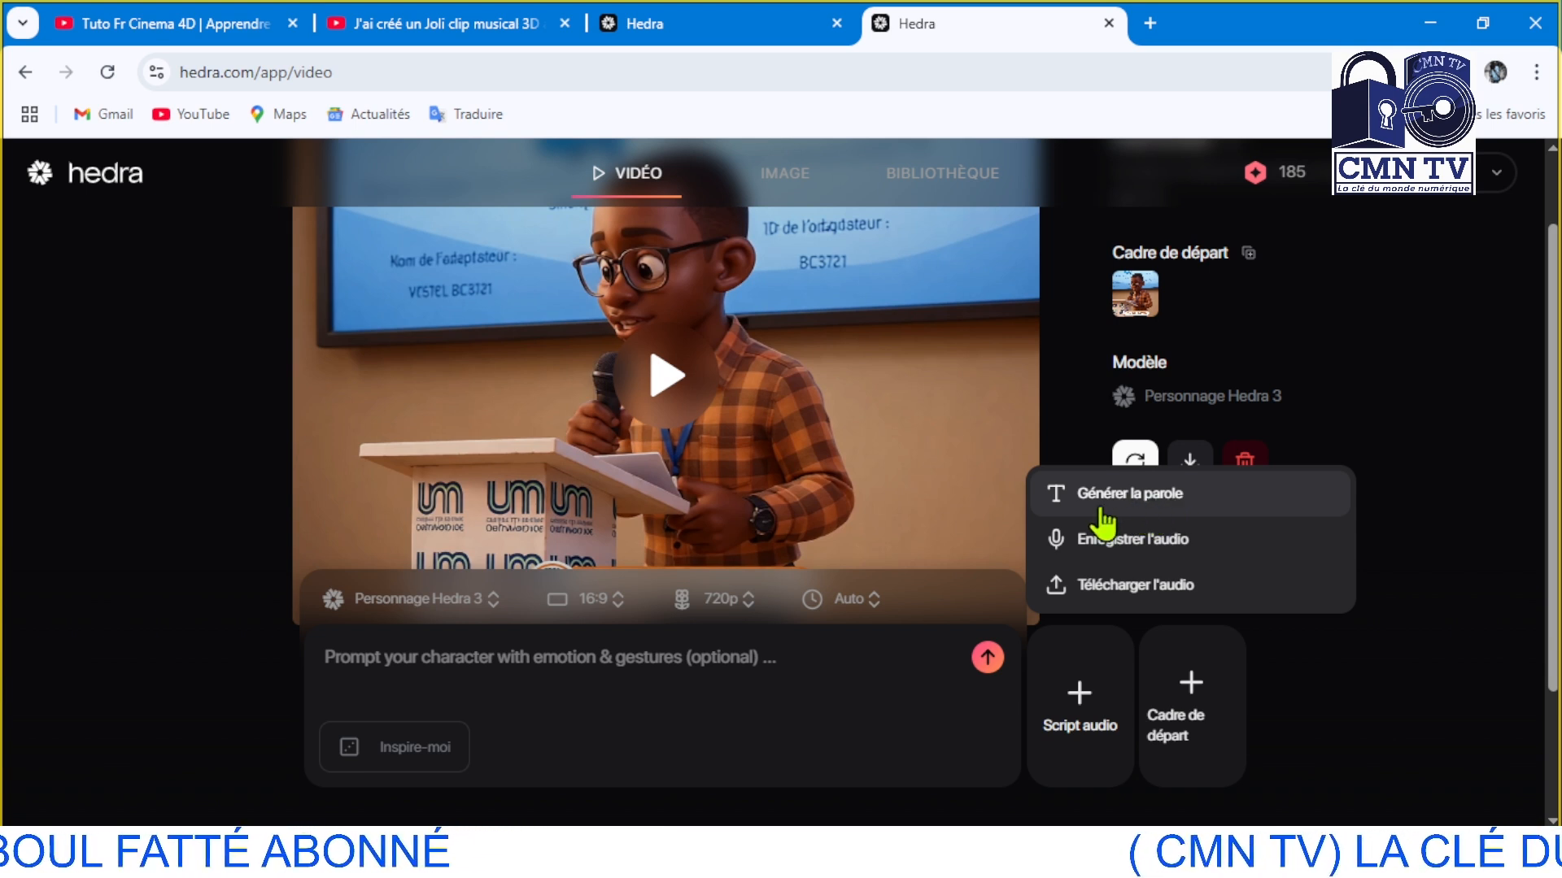
click(1166, 539)
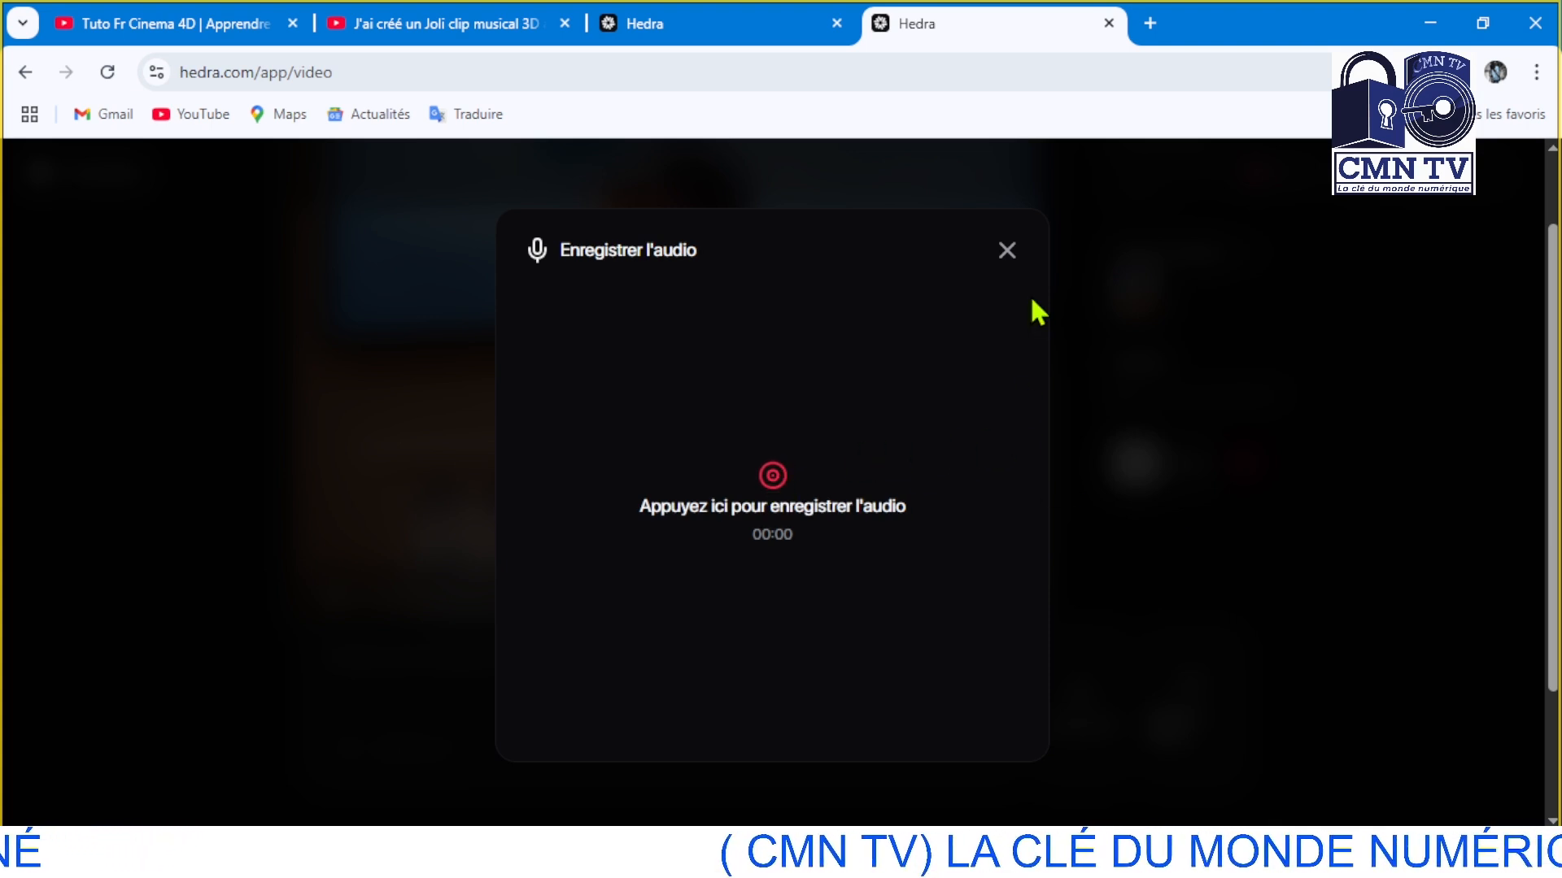
click(1009, 252)
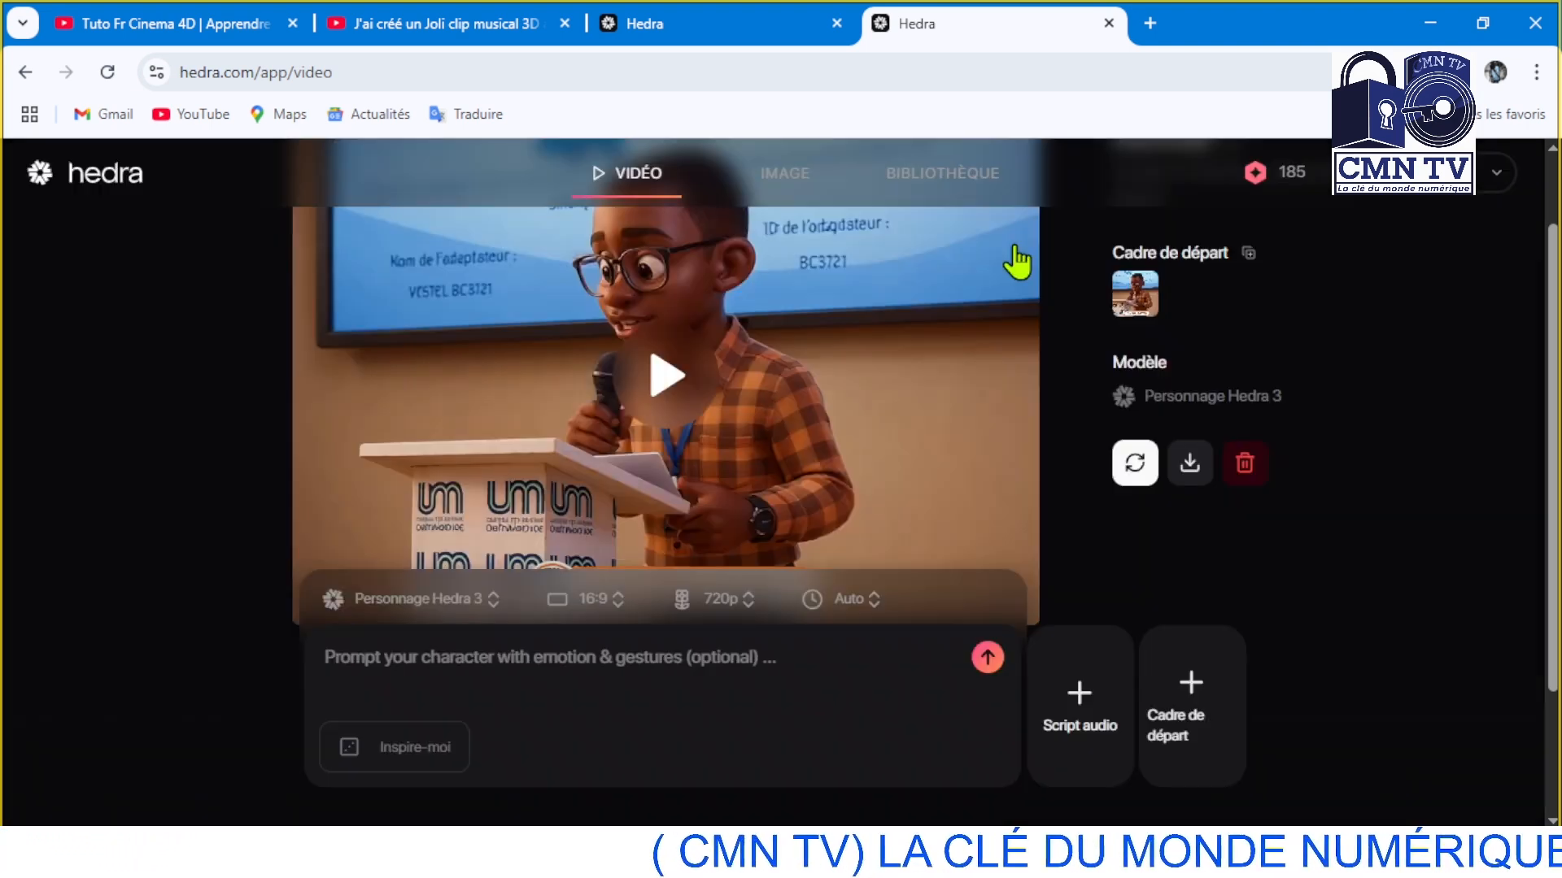
click(1080, 714)
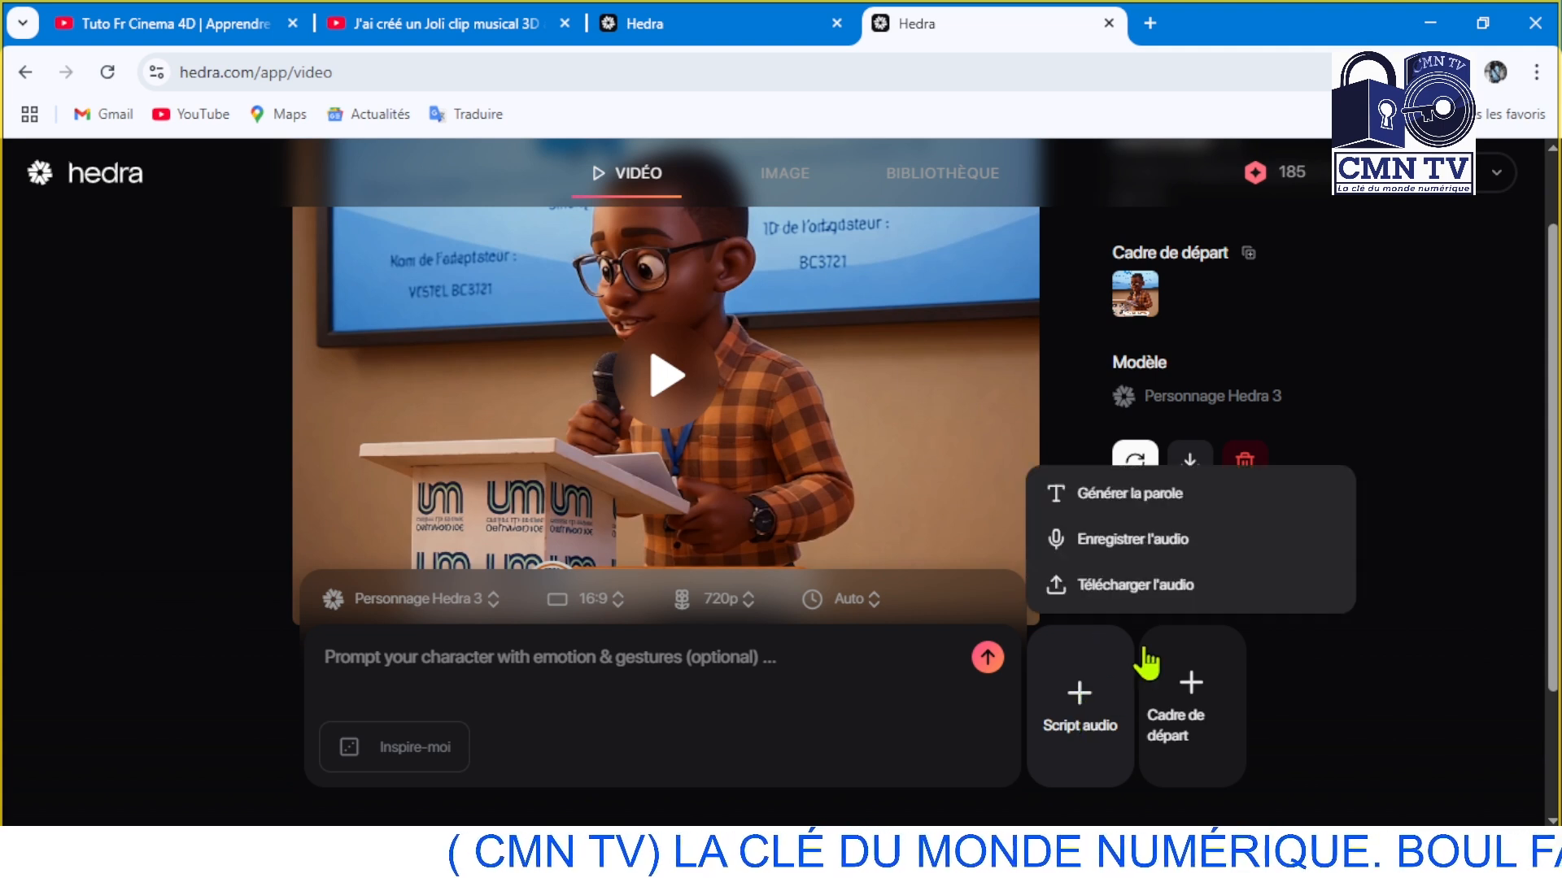
click(1175, 584)
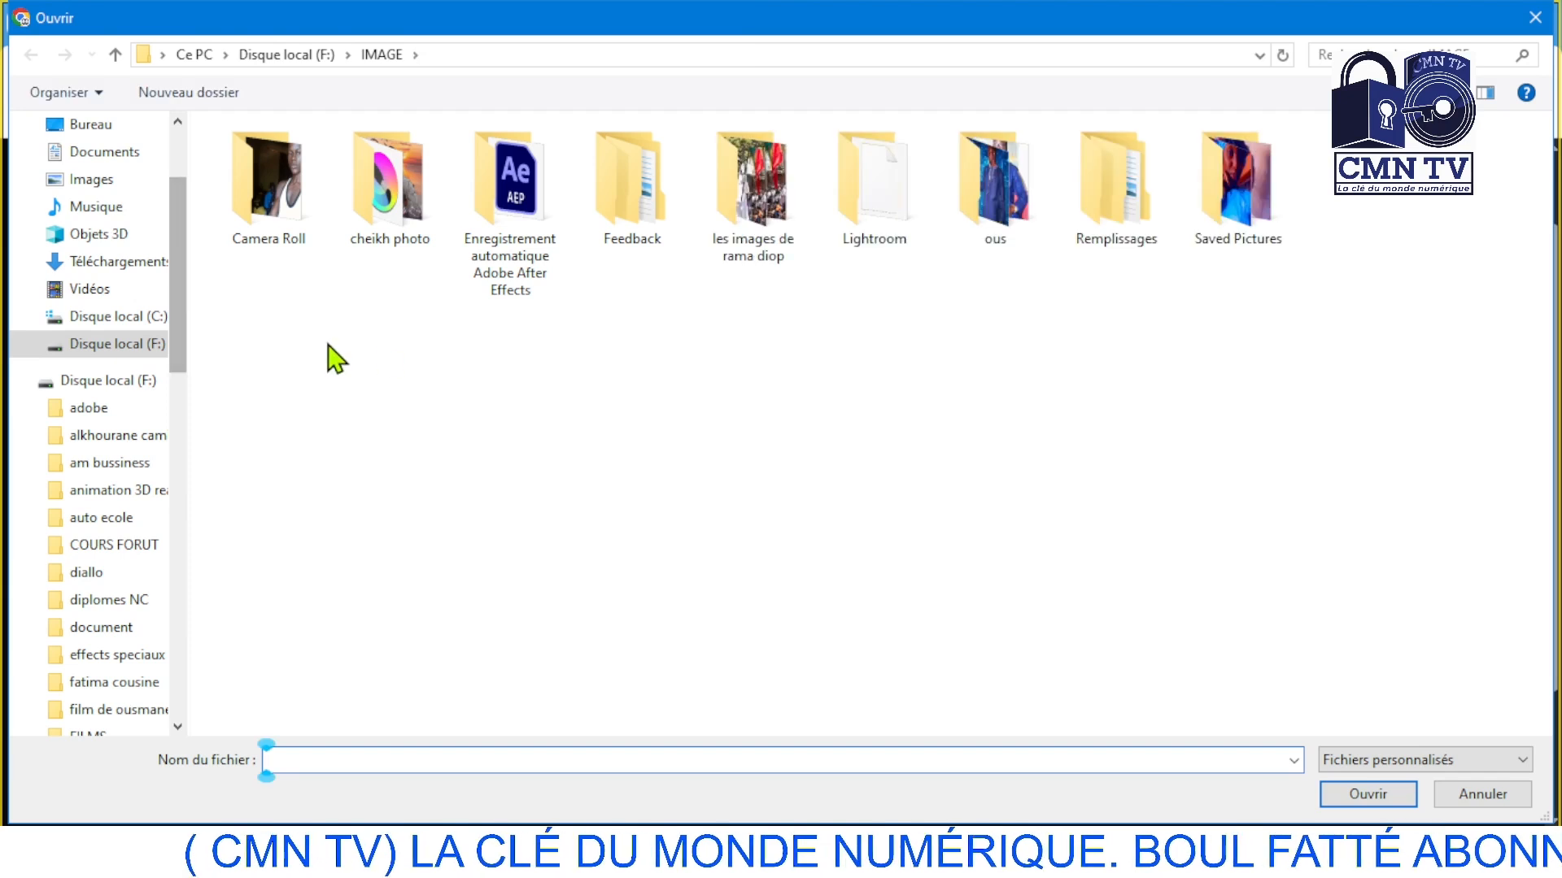
click(86, 124)
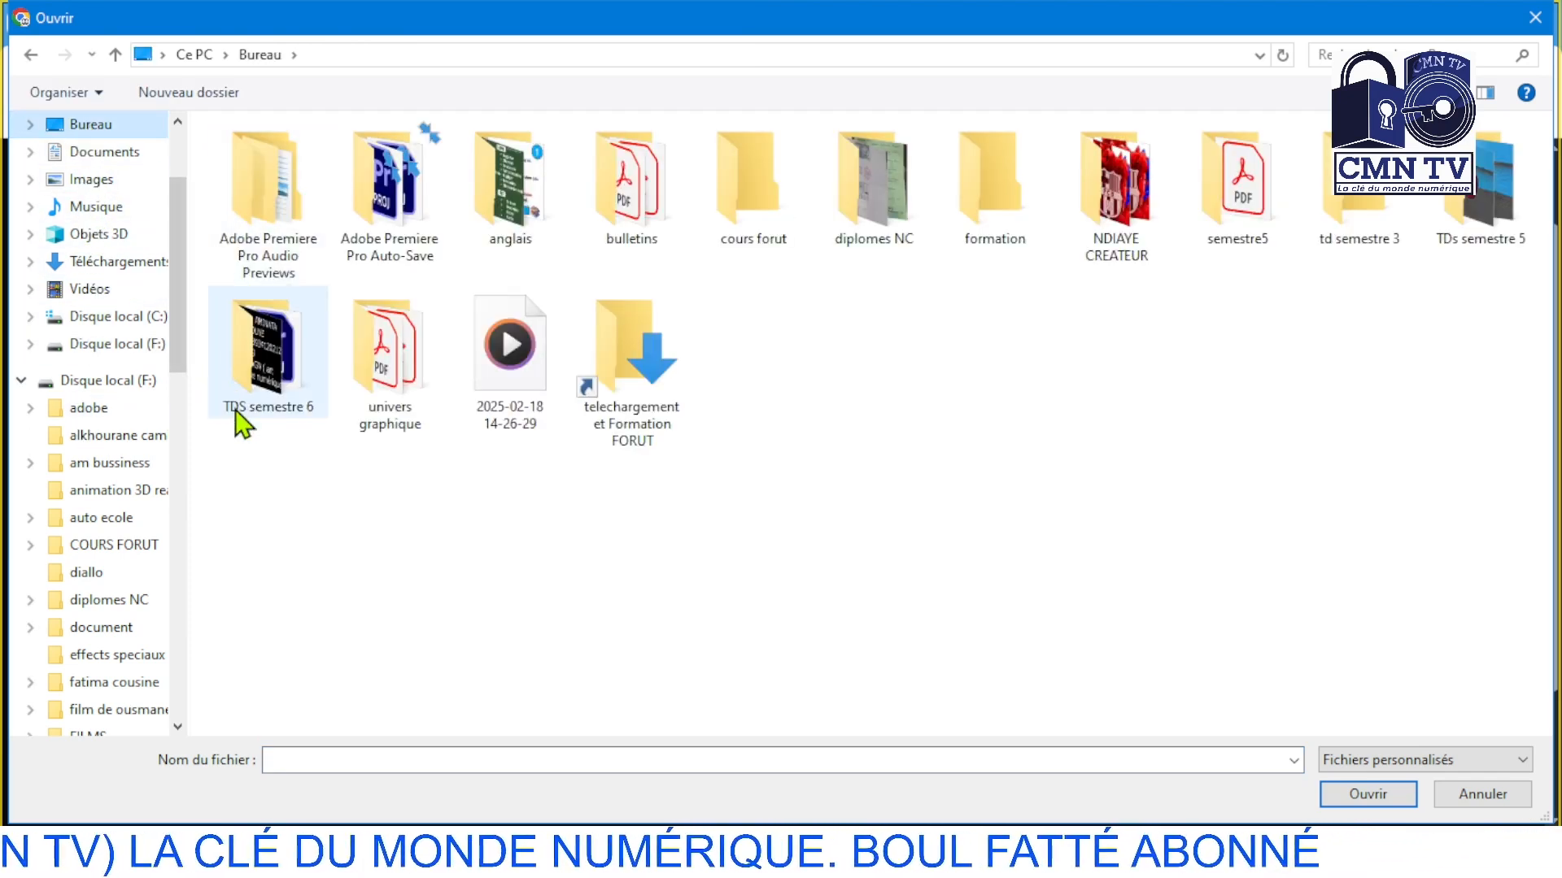
click(541, 415)
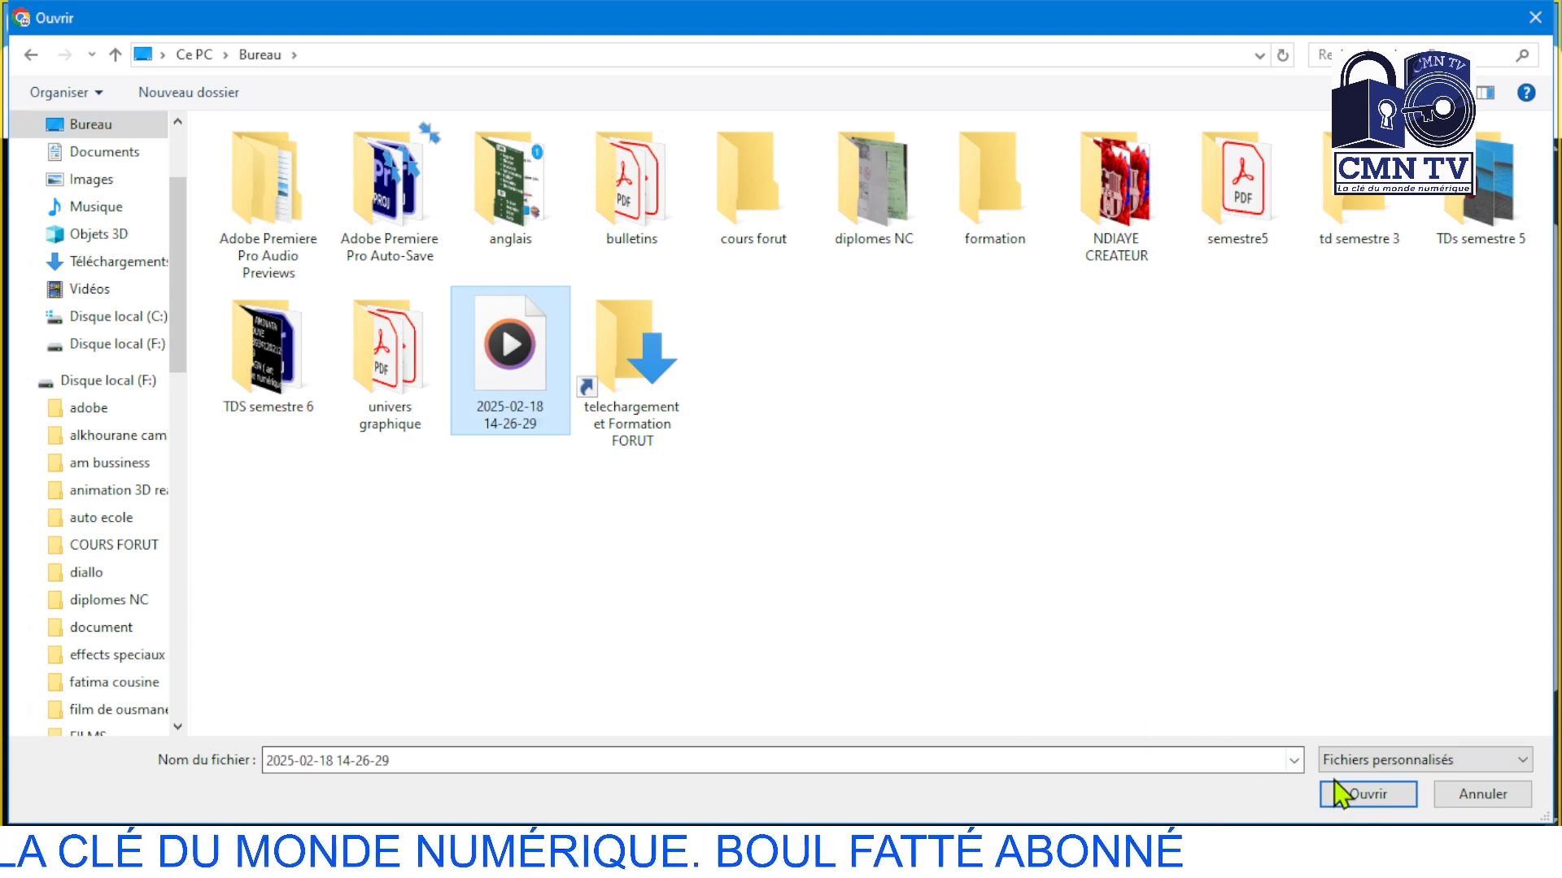
click(1356, 801)
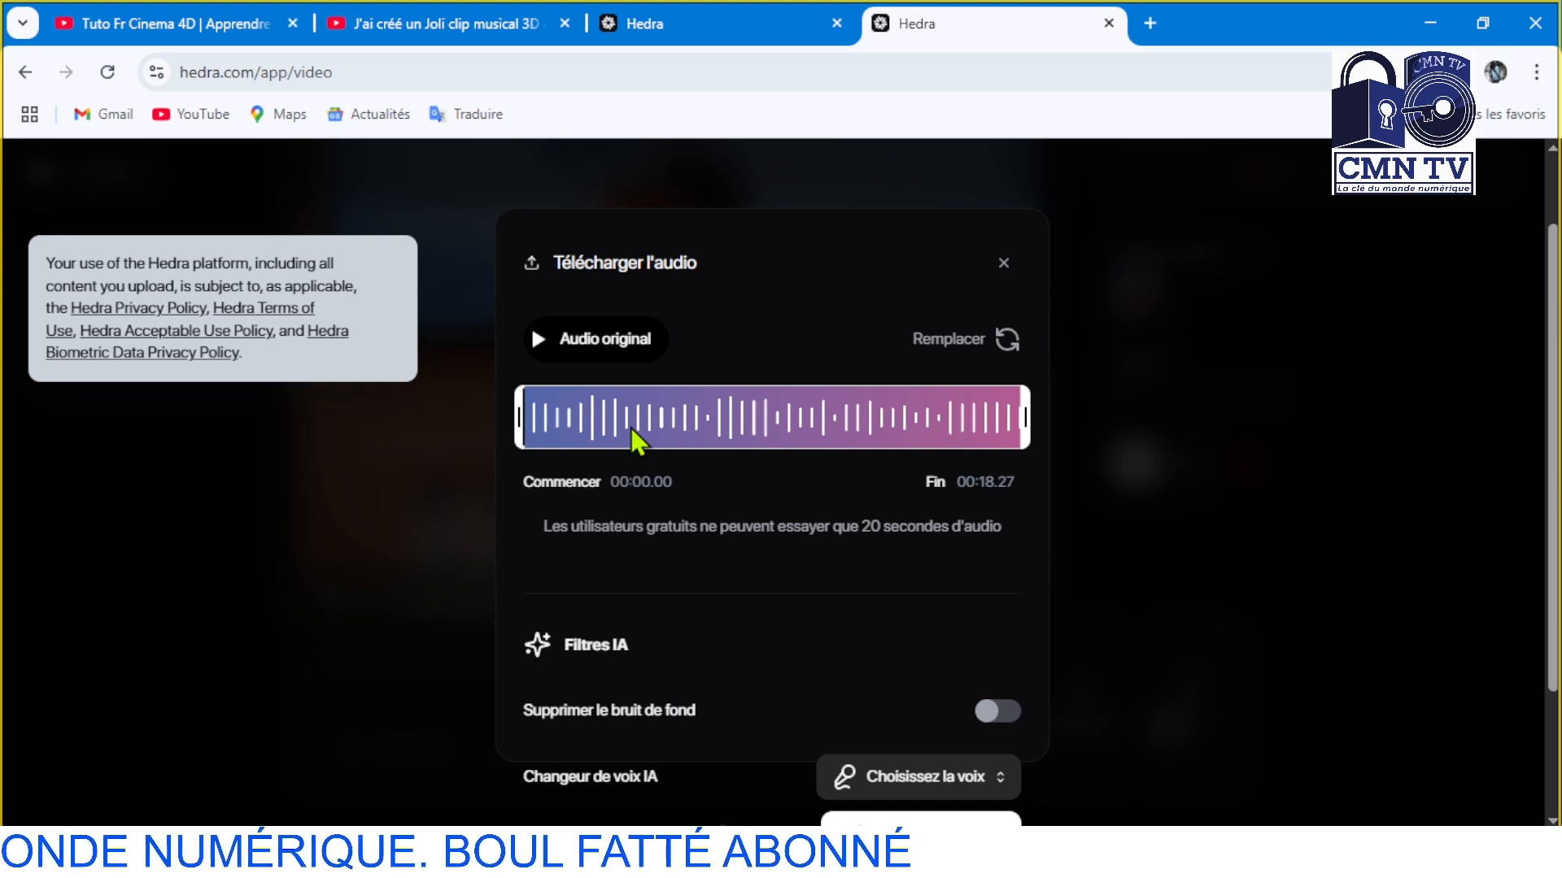
Preview the original audio and add it to the video with background noise removal enabled
click(535, 346)
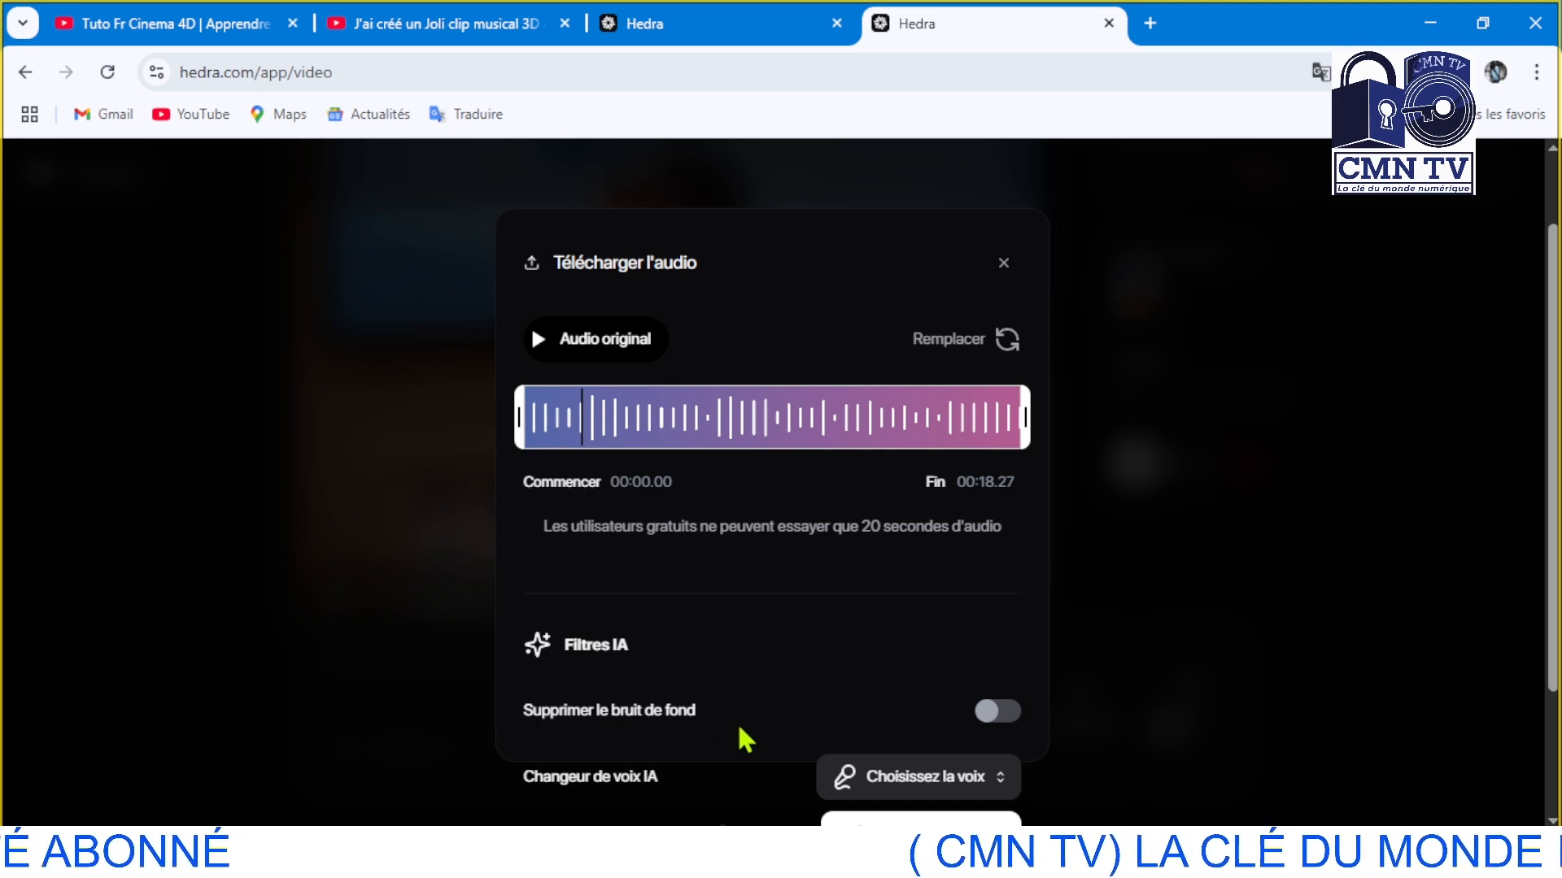
click(1002, 714)
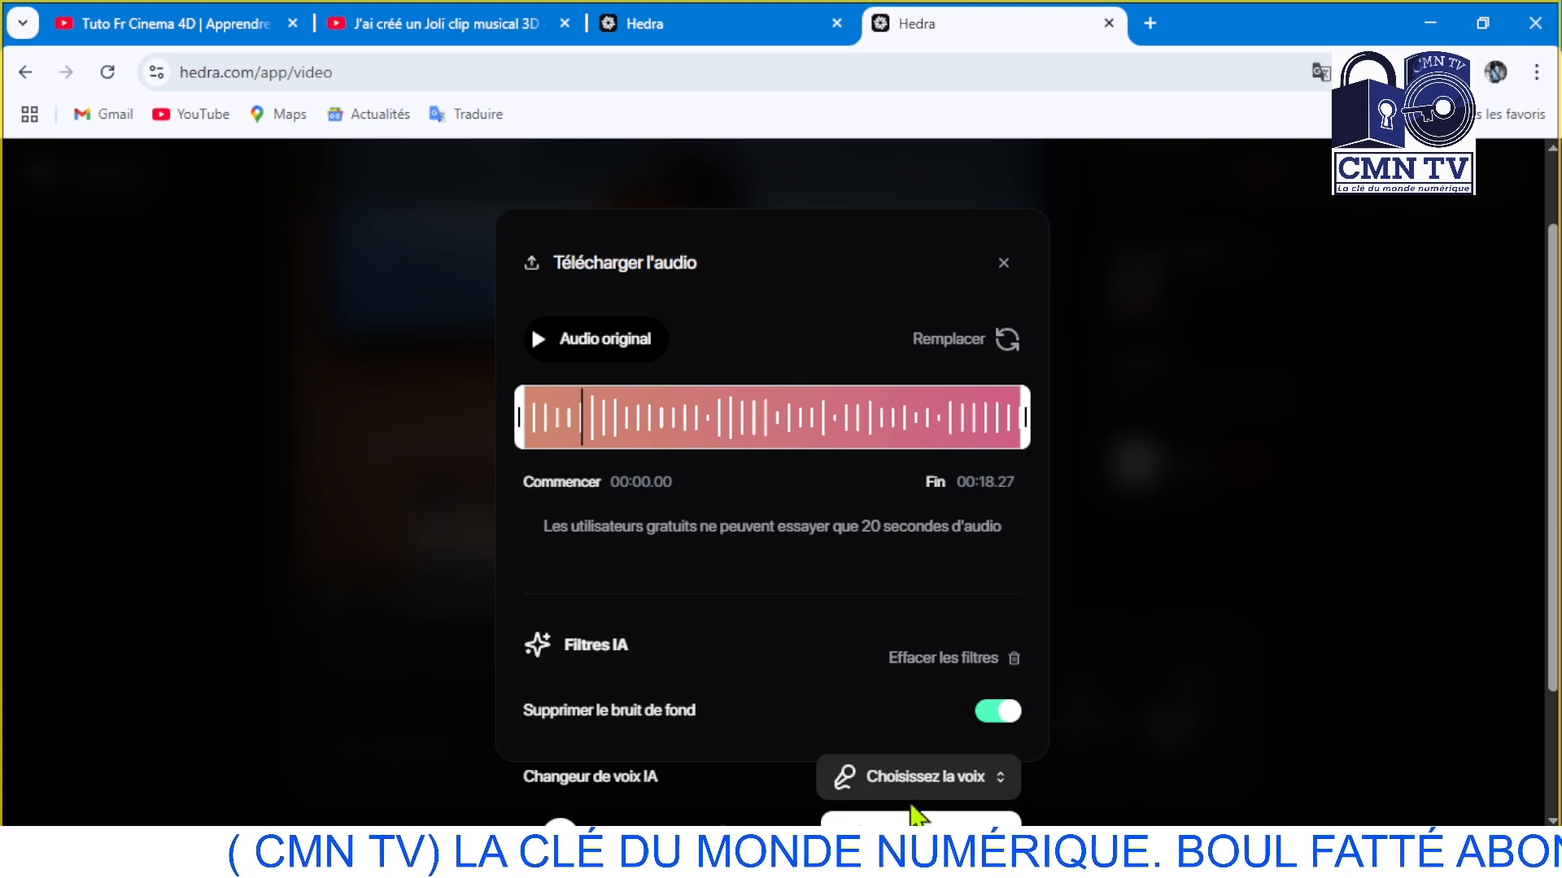
click(941, 821)
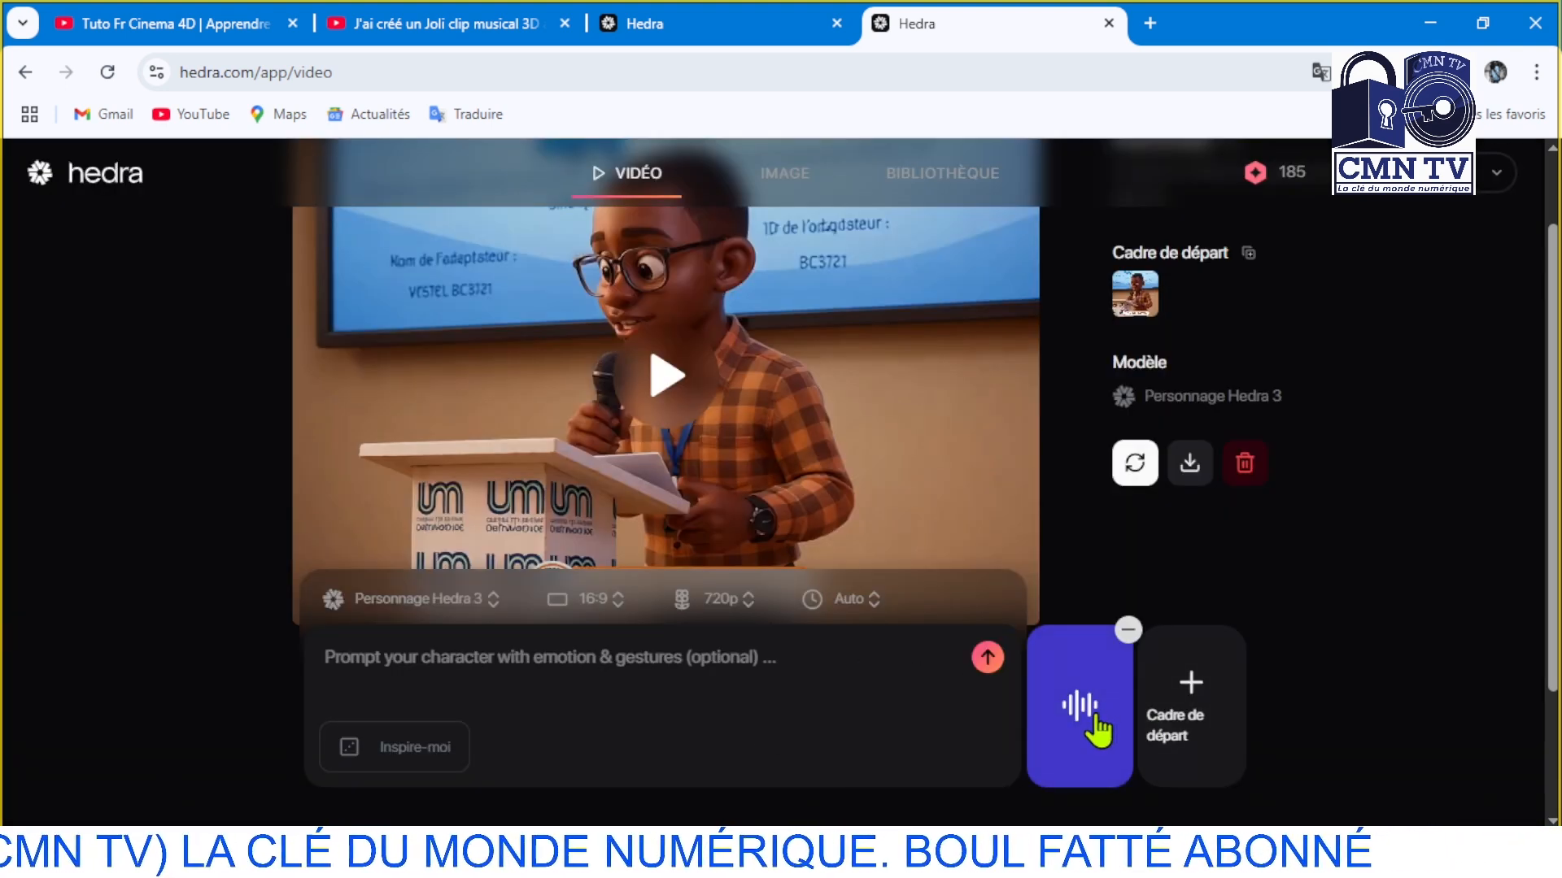
Upload the image tutu from the Bureau folder as the video's start frame
click(1194, 709)
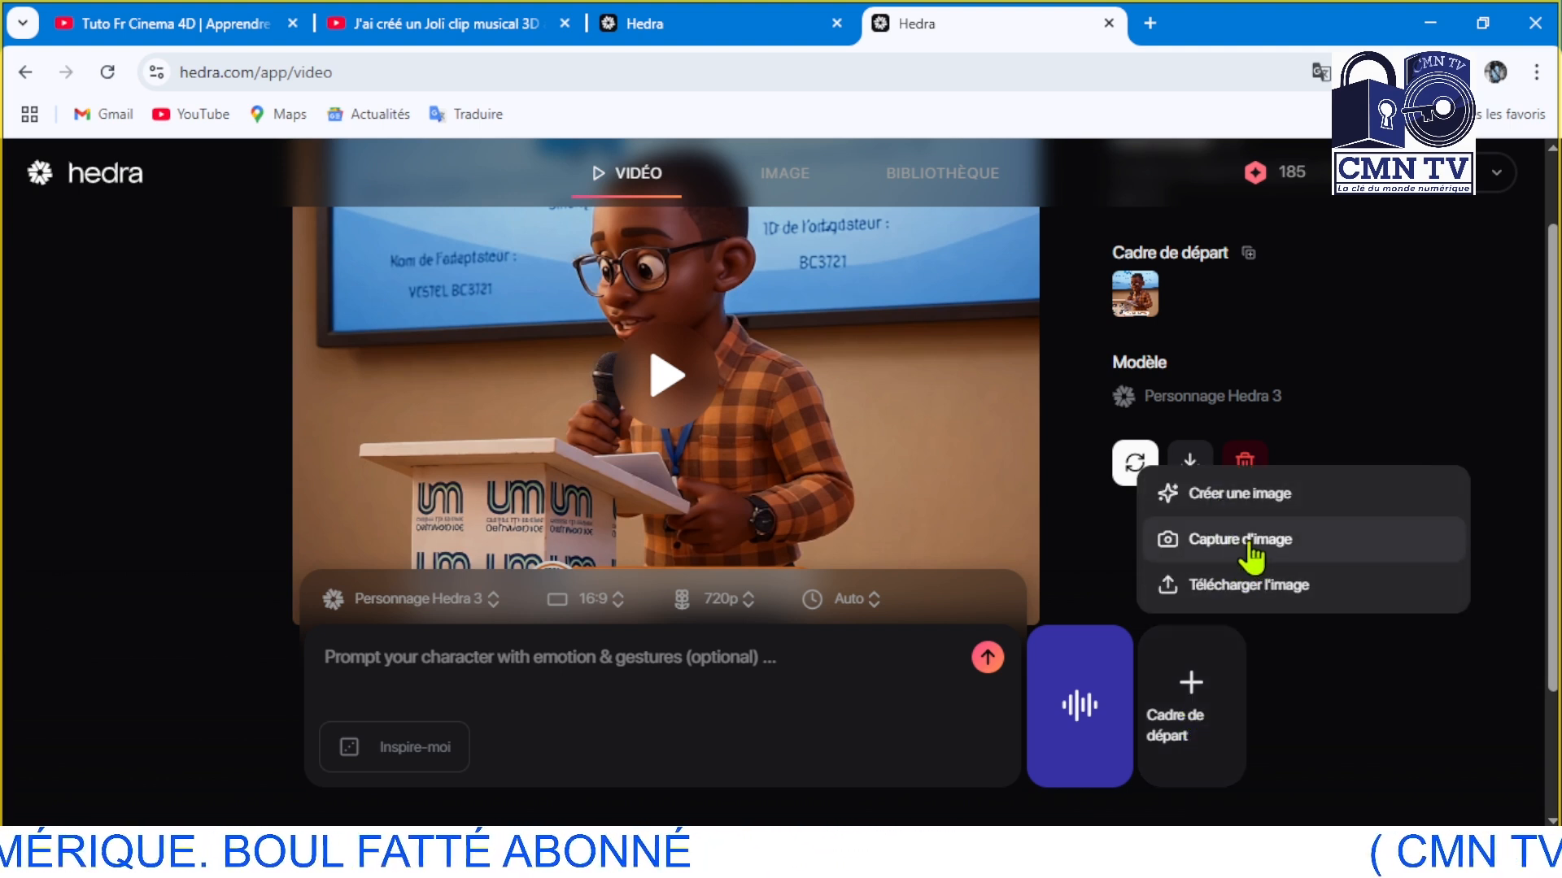
click(1275, 587)
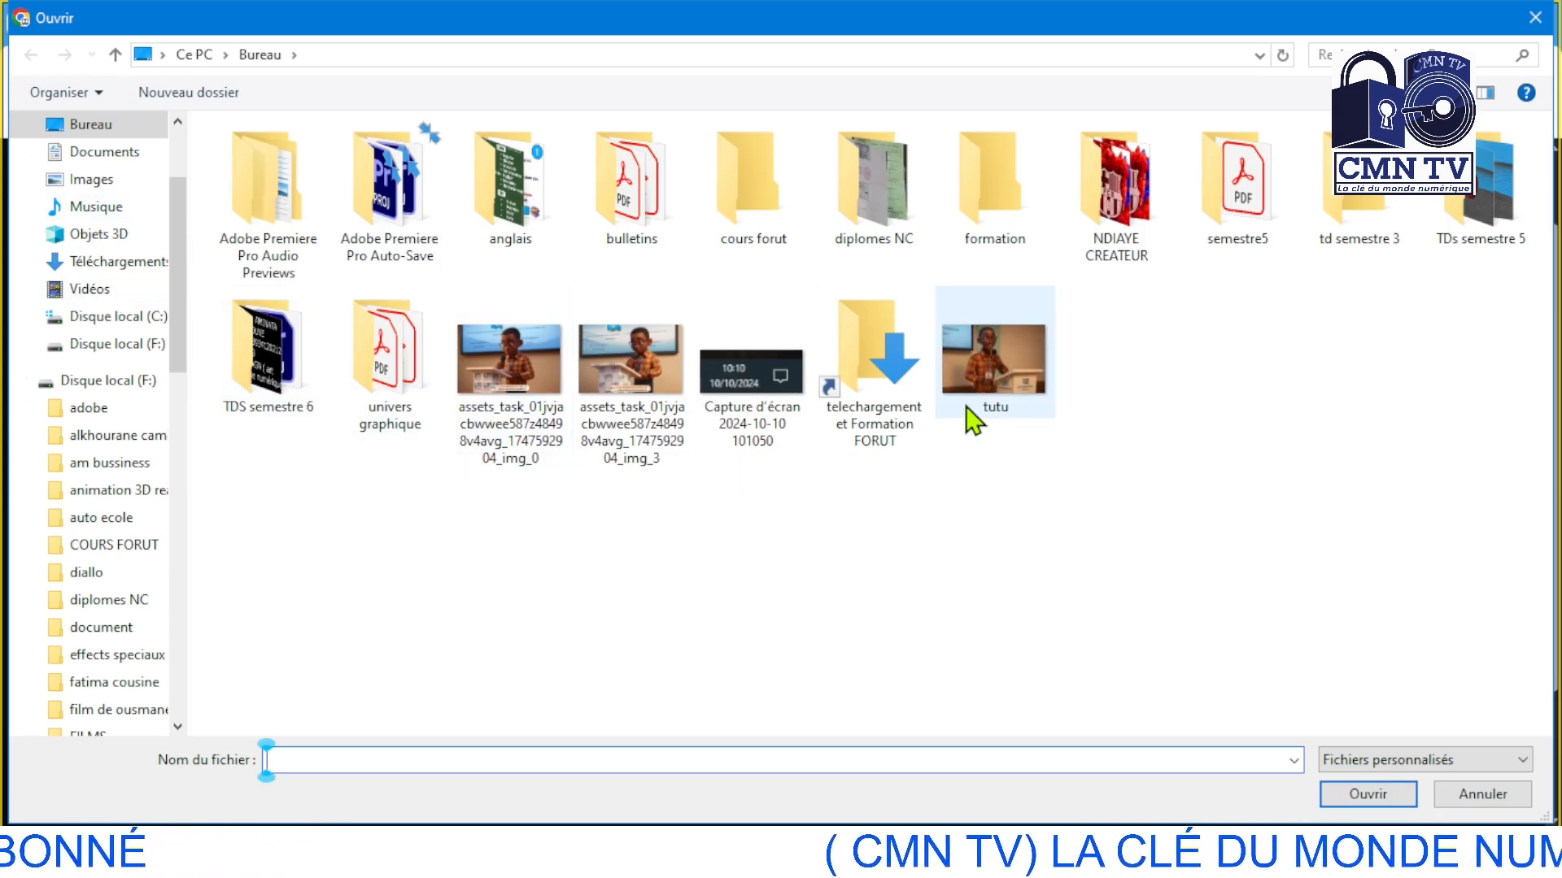
click(996, 370)
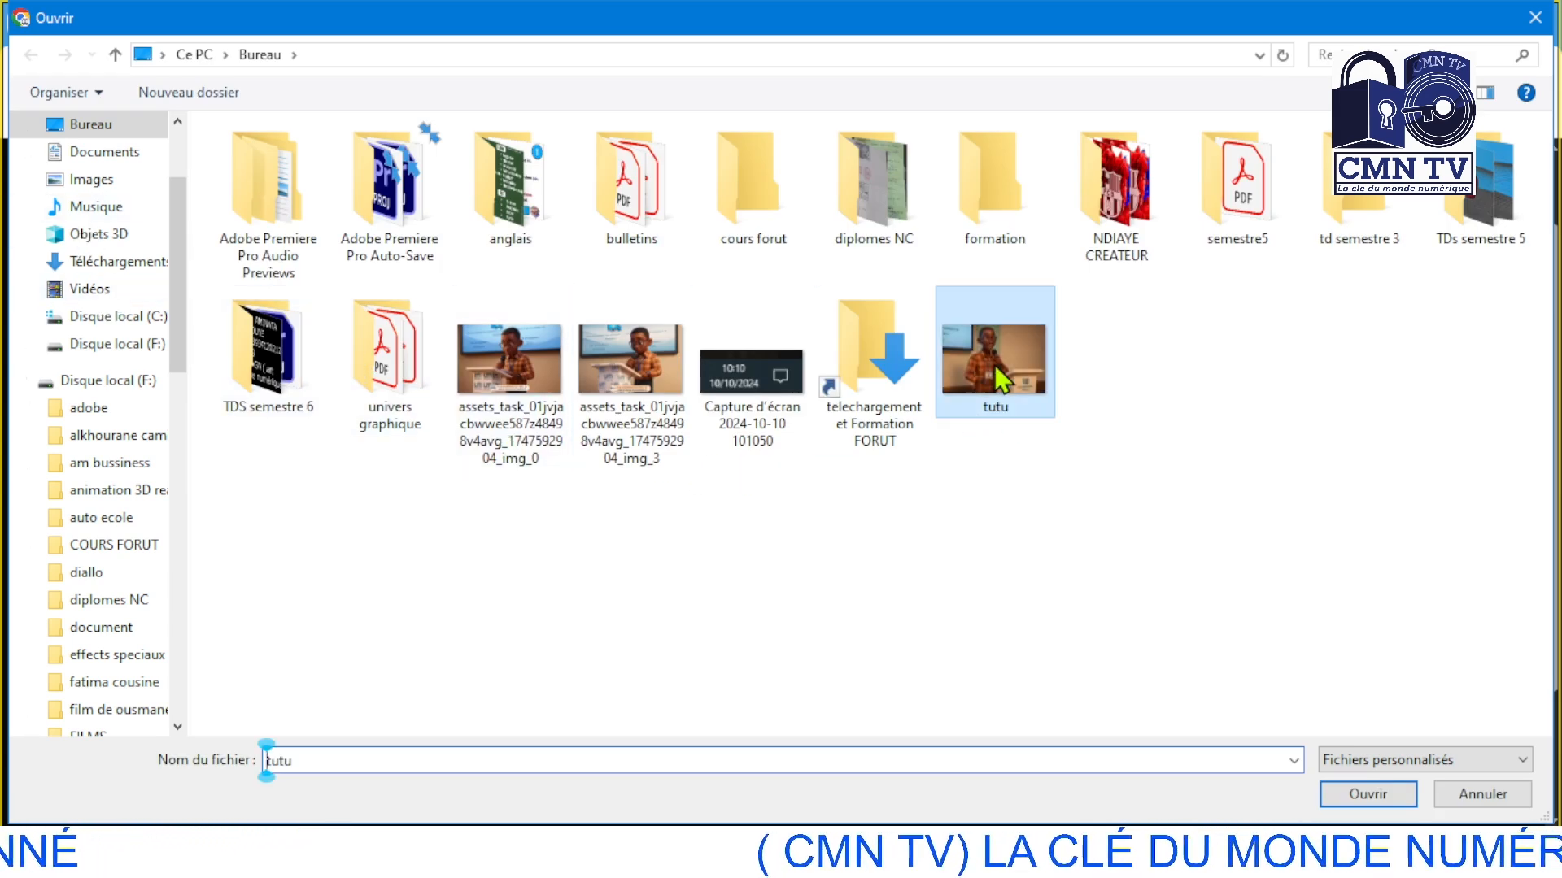
click(1359, 798)
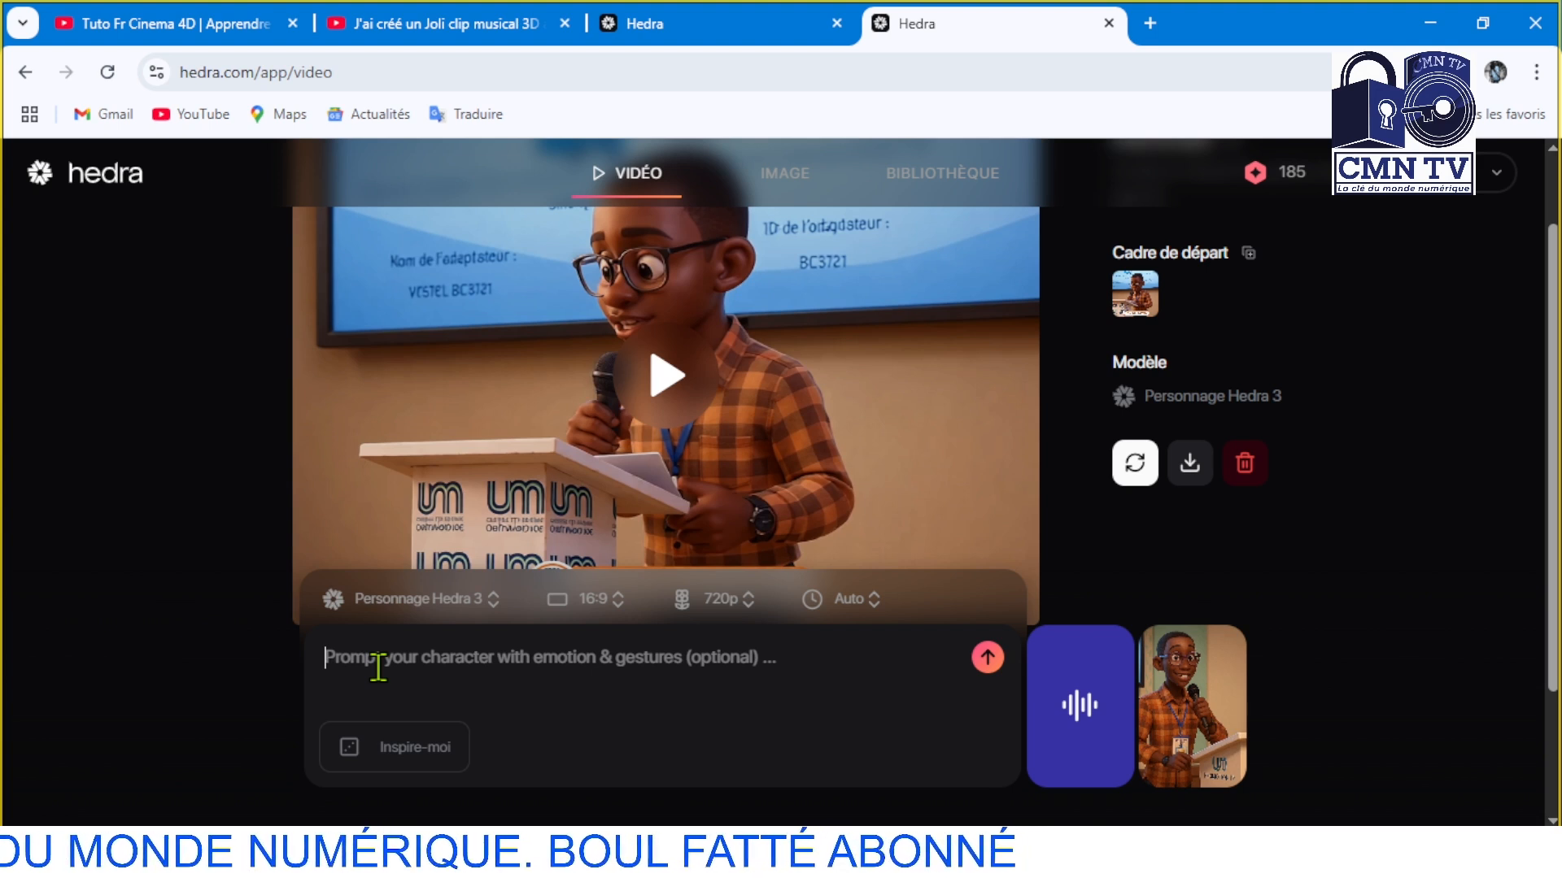
Enter the character prompt "il parle avec élégance en faisant des gestes avec sa main droite."
text(il)
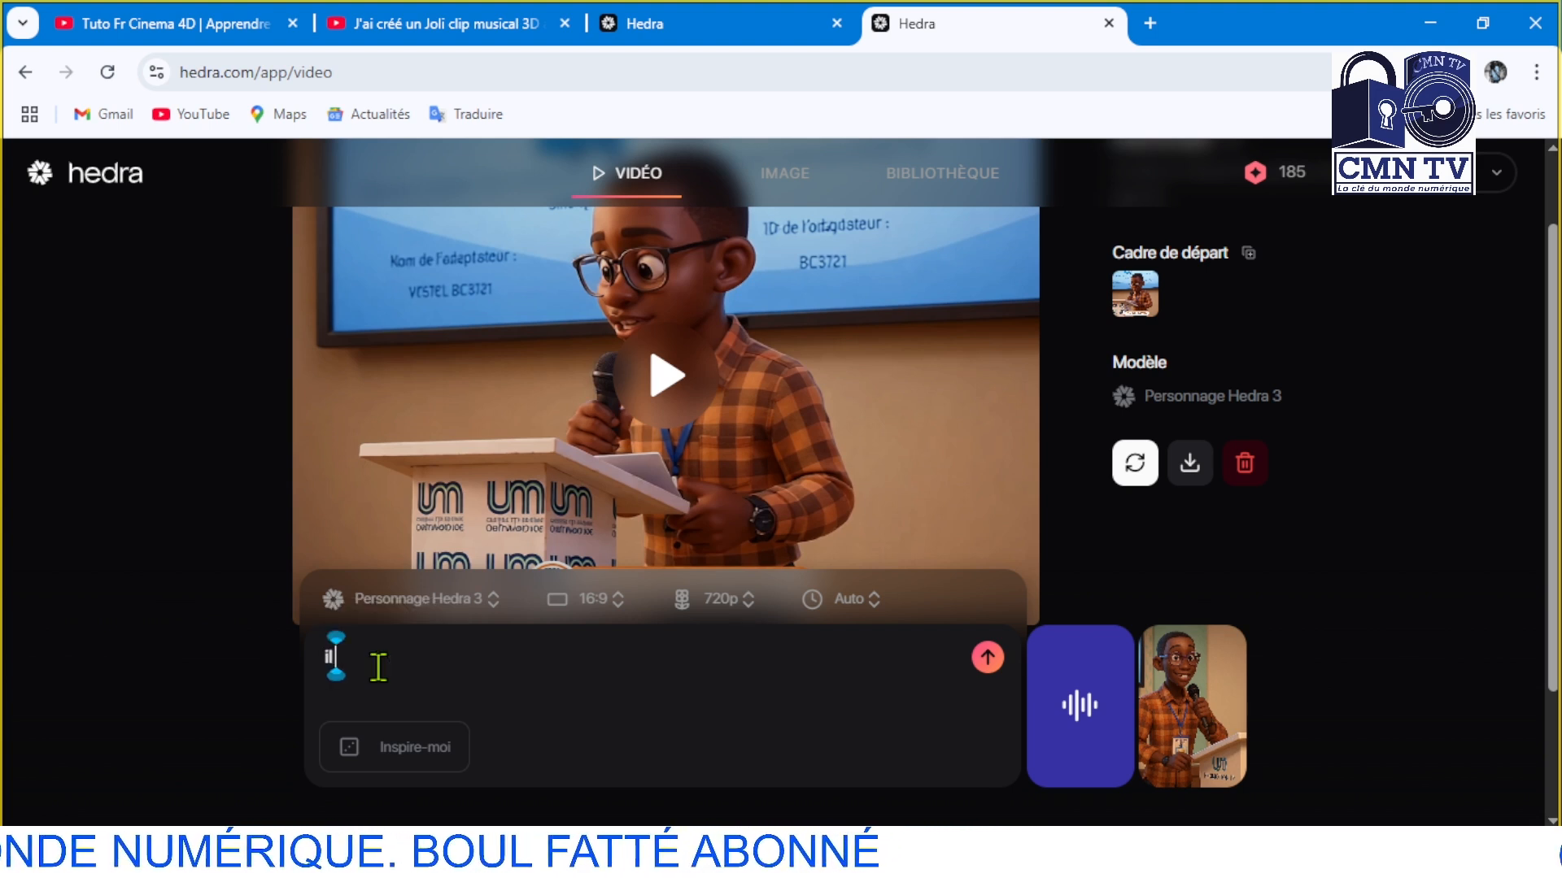
text( p)
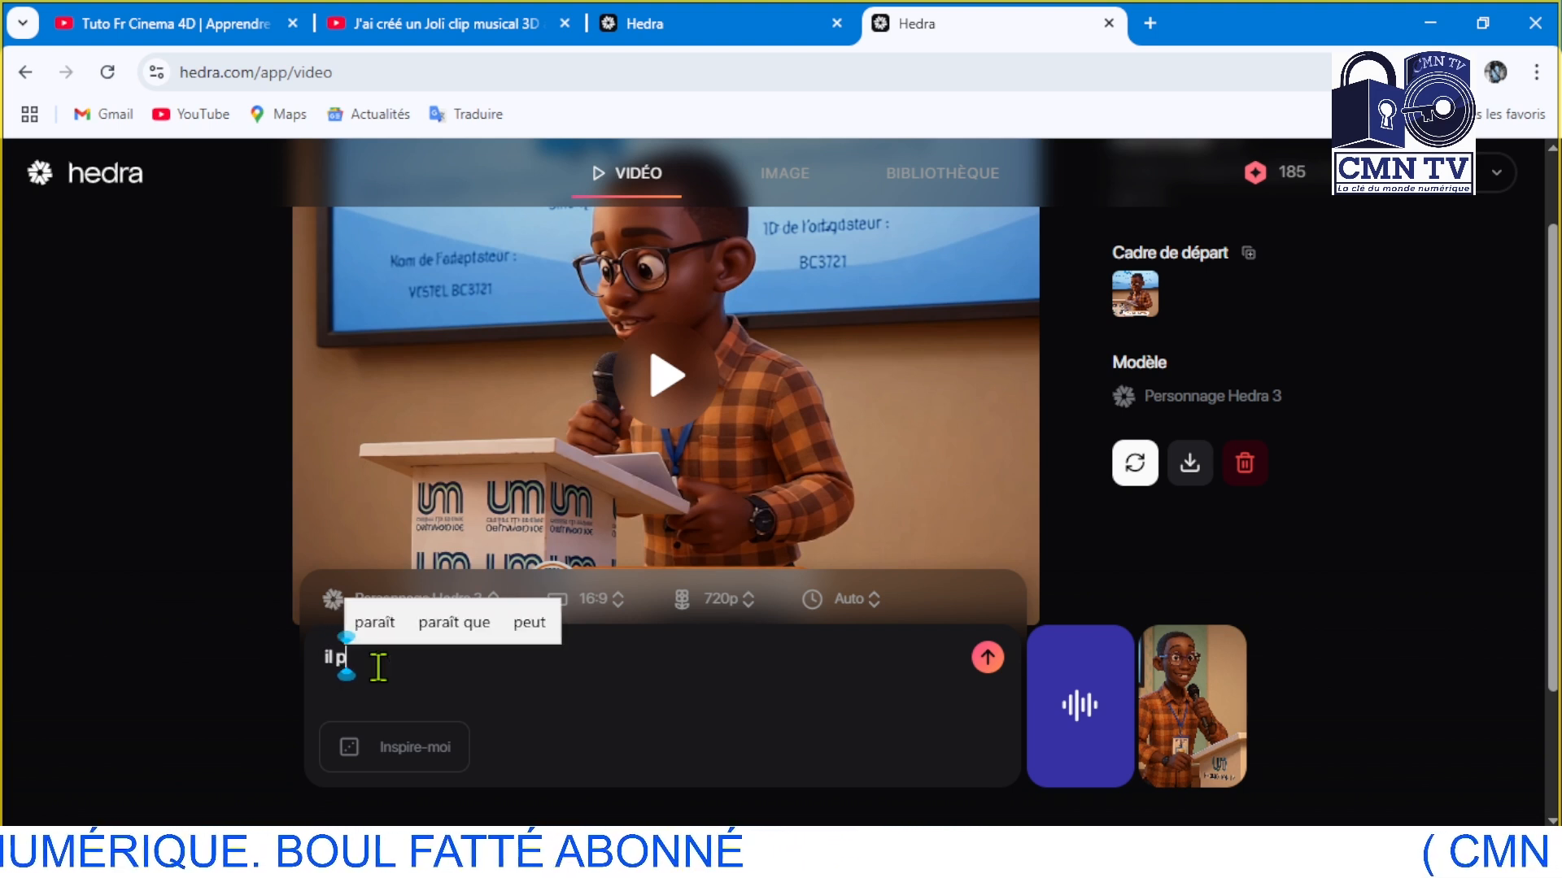
text(arle)
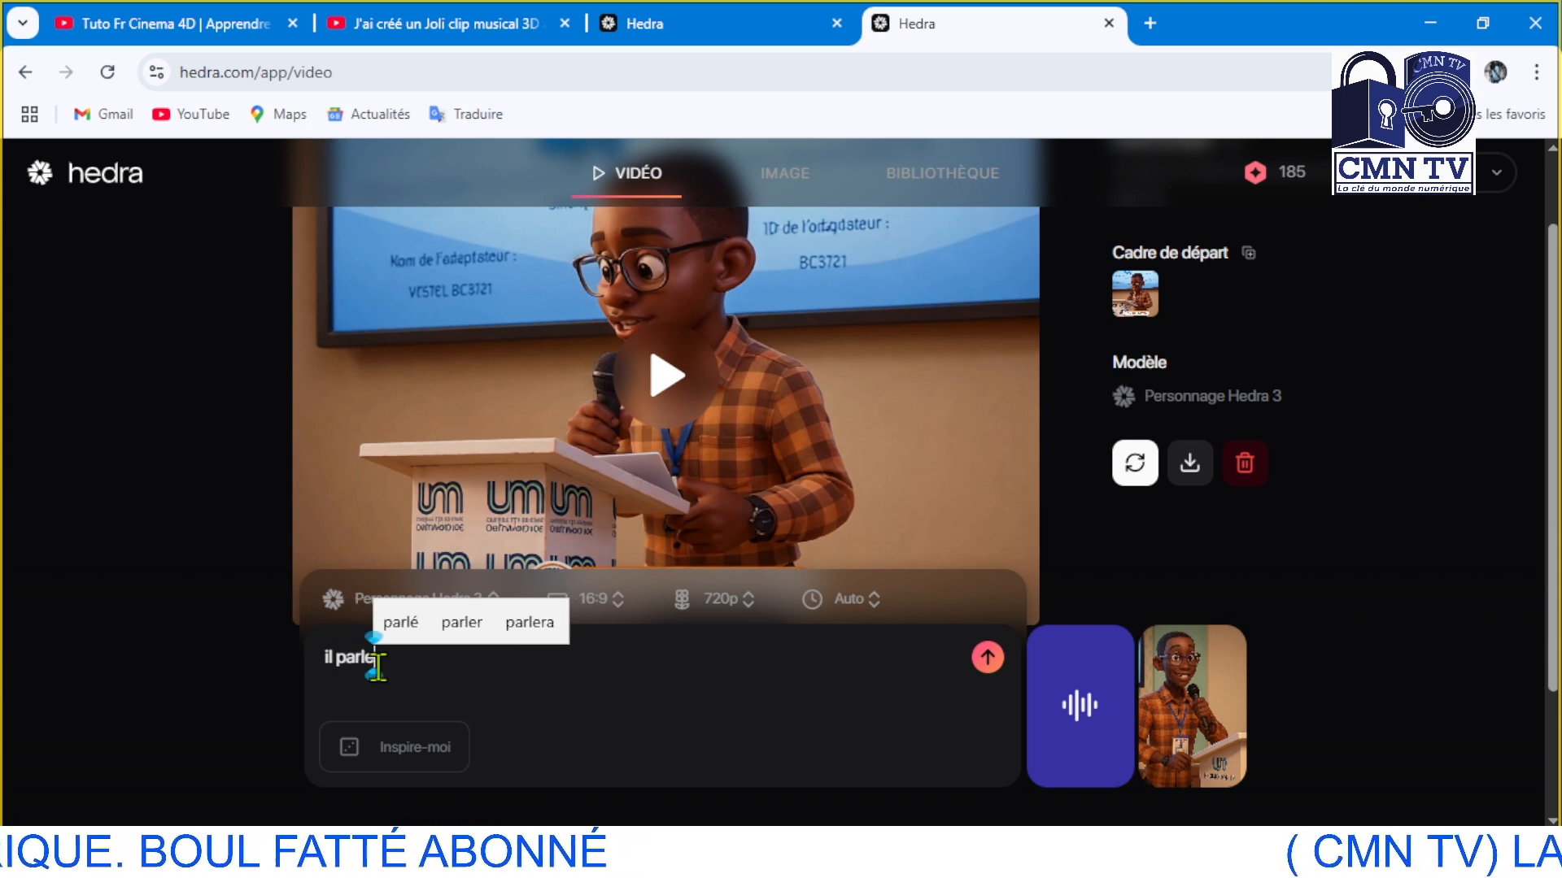
text( avec)
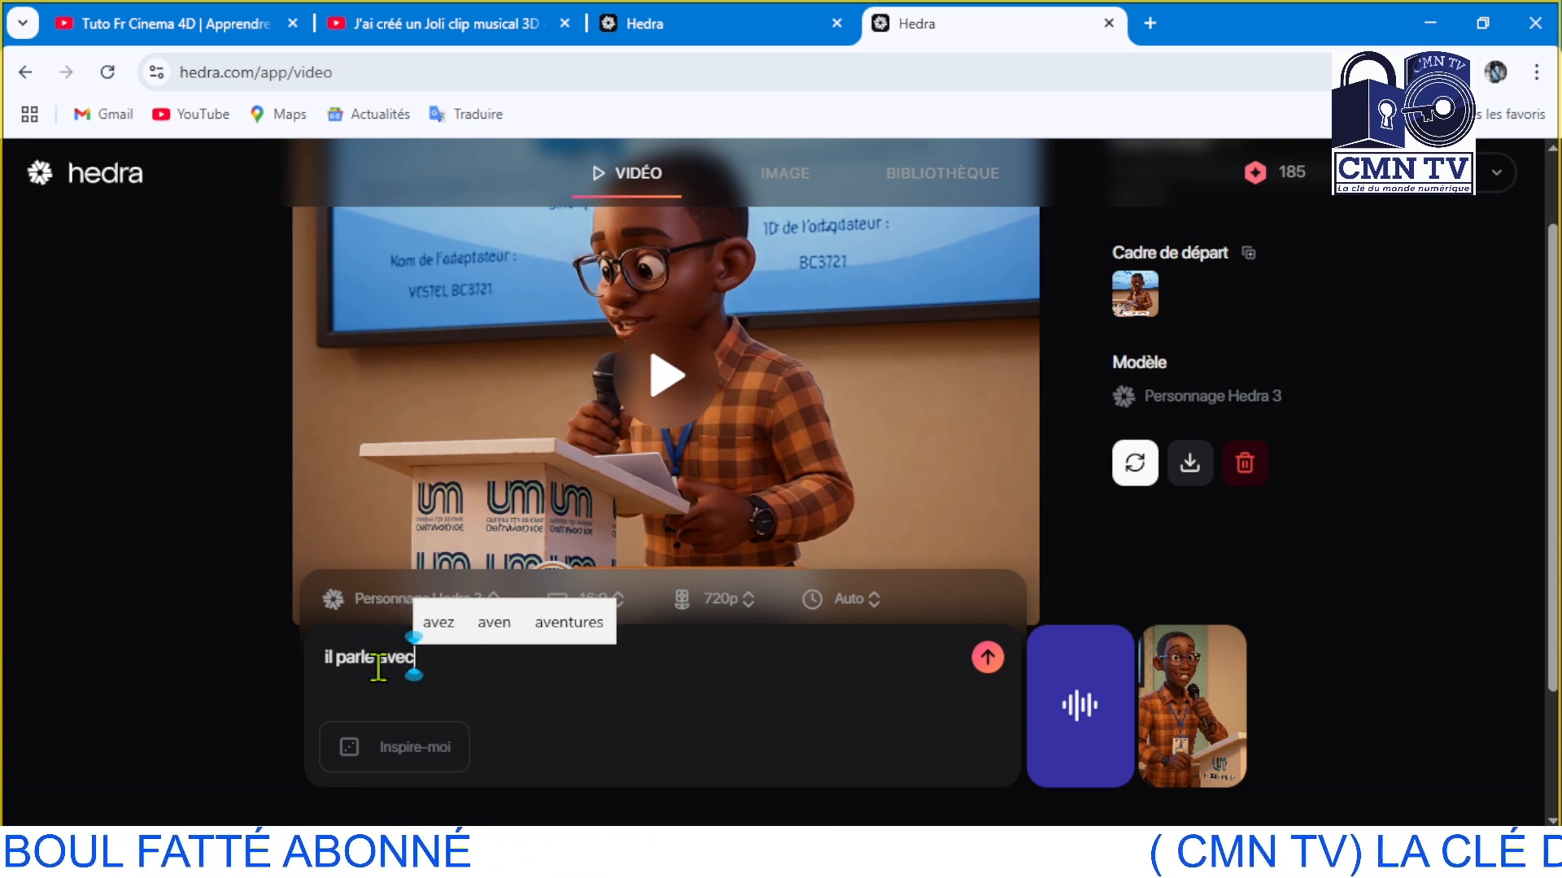
text( ele)
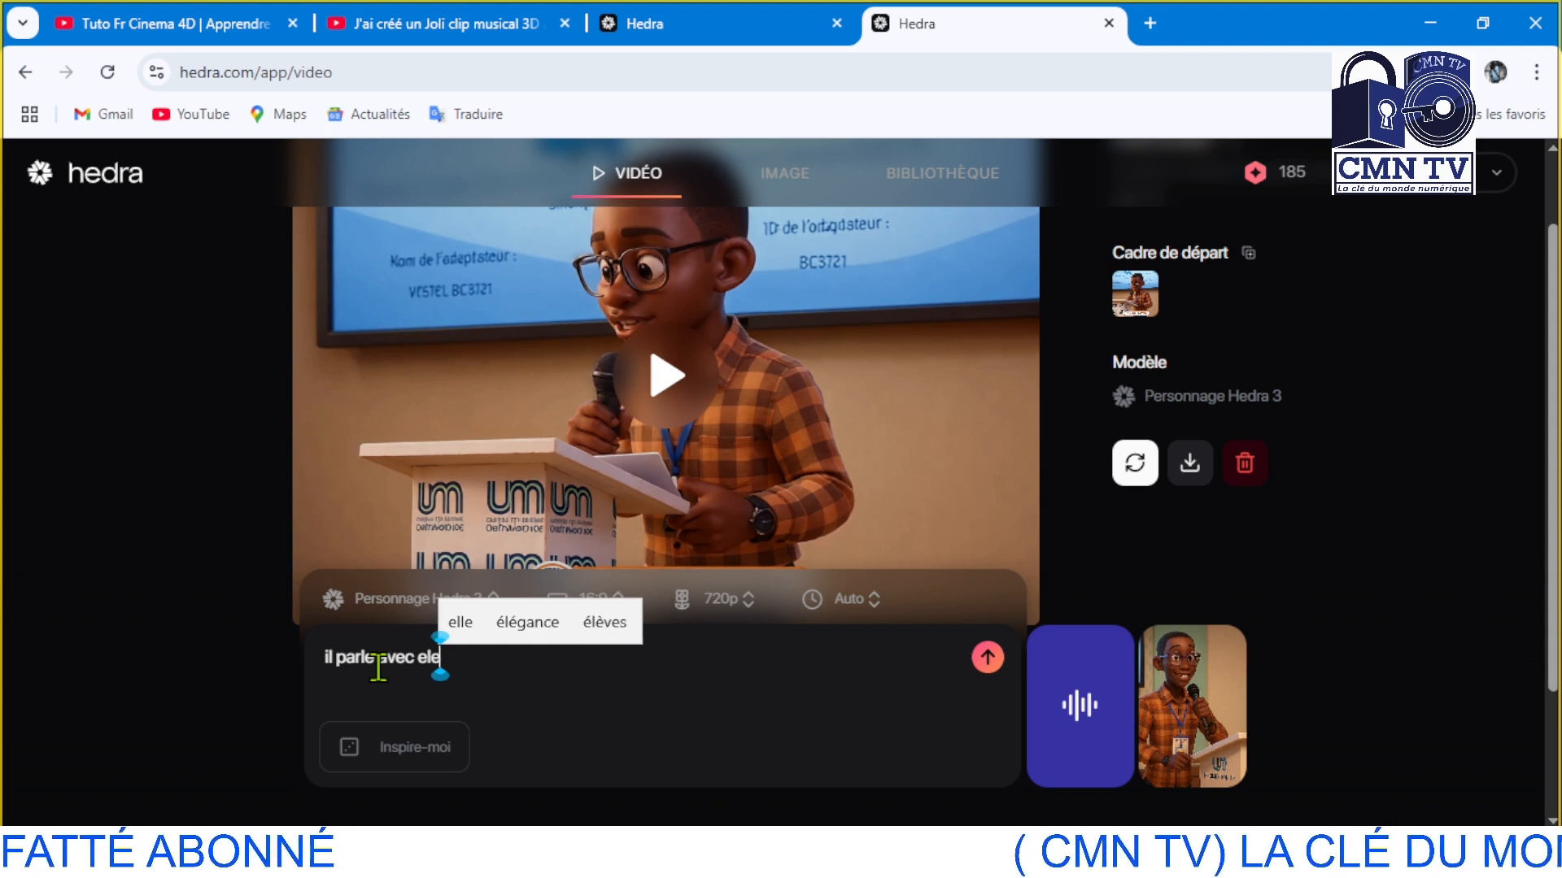
click(514, 628)
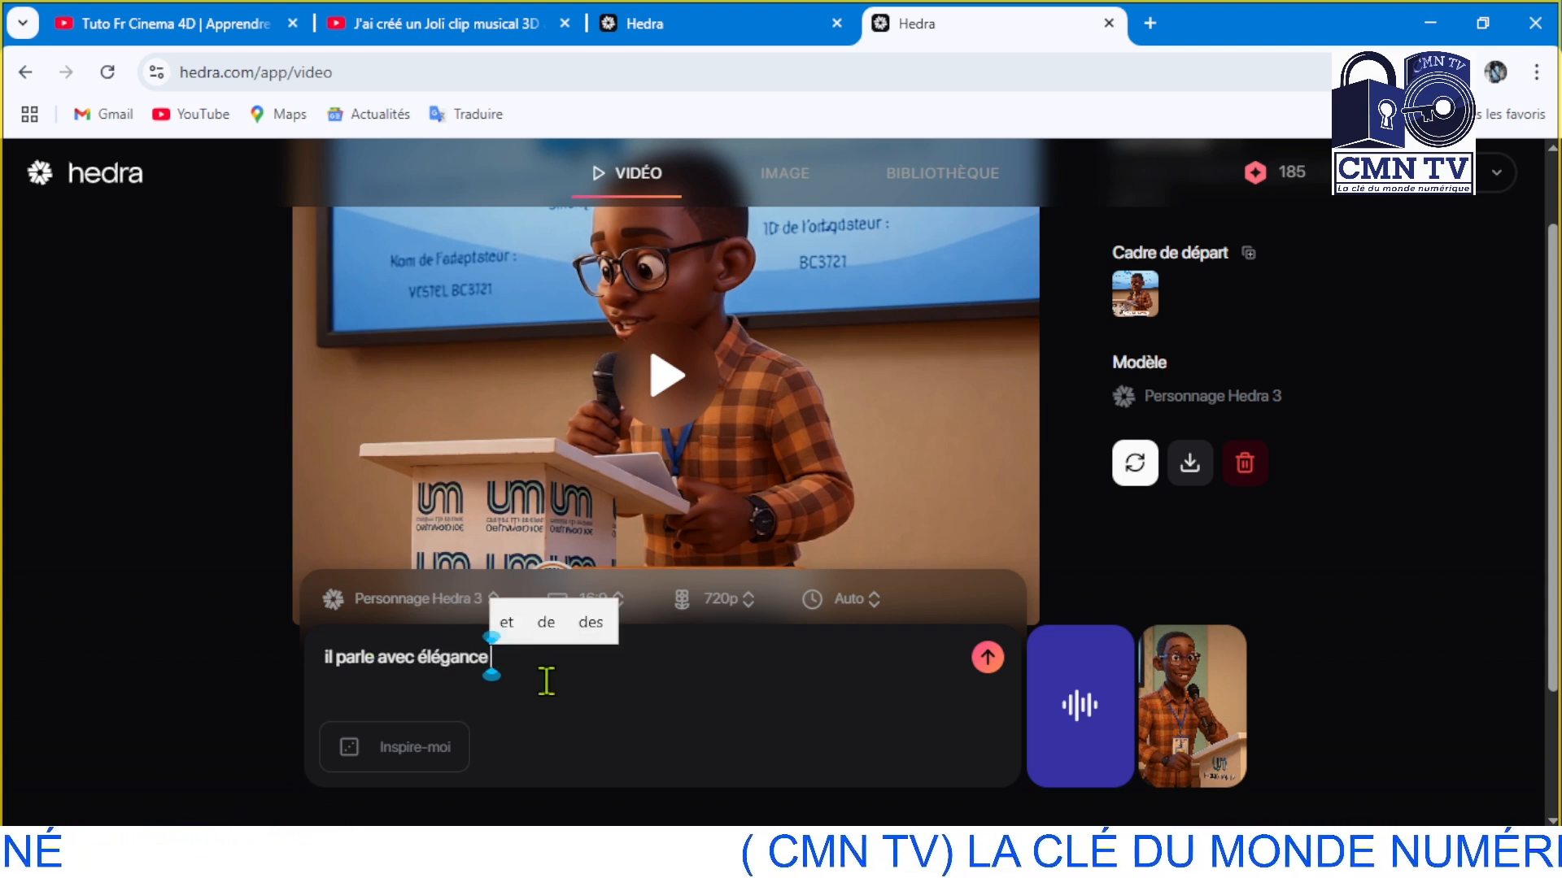
text(en)
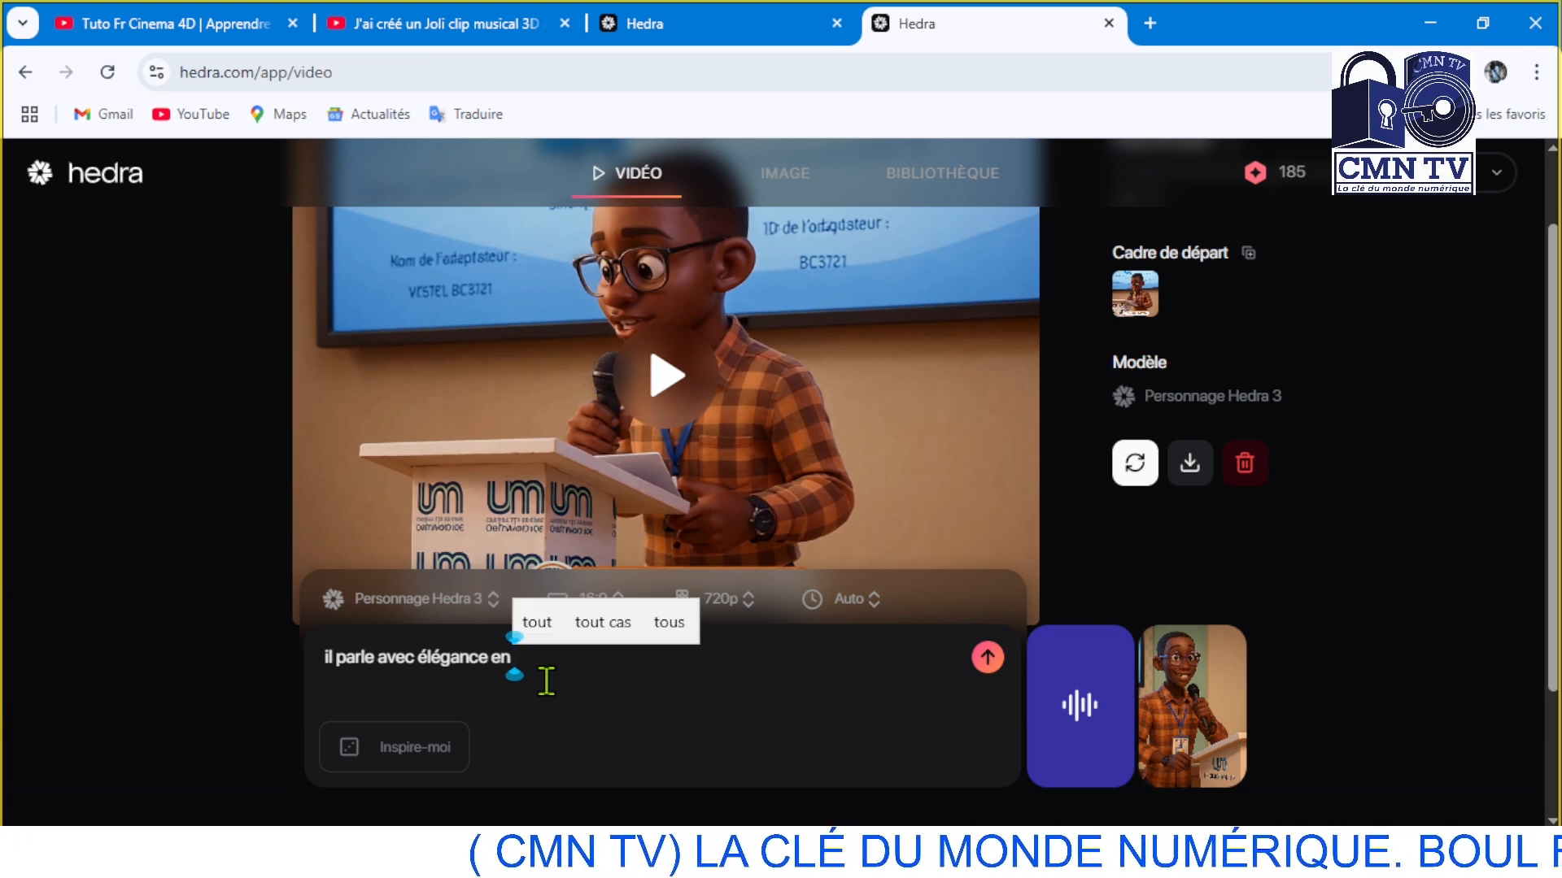
text( m)
key(BackSpace)
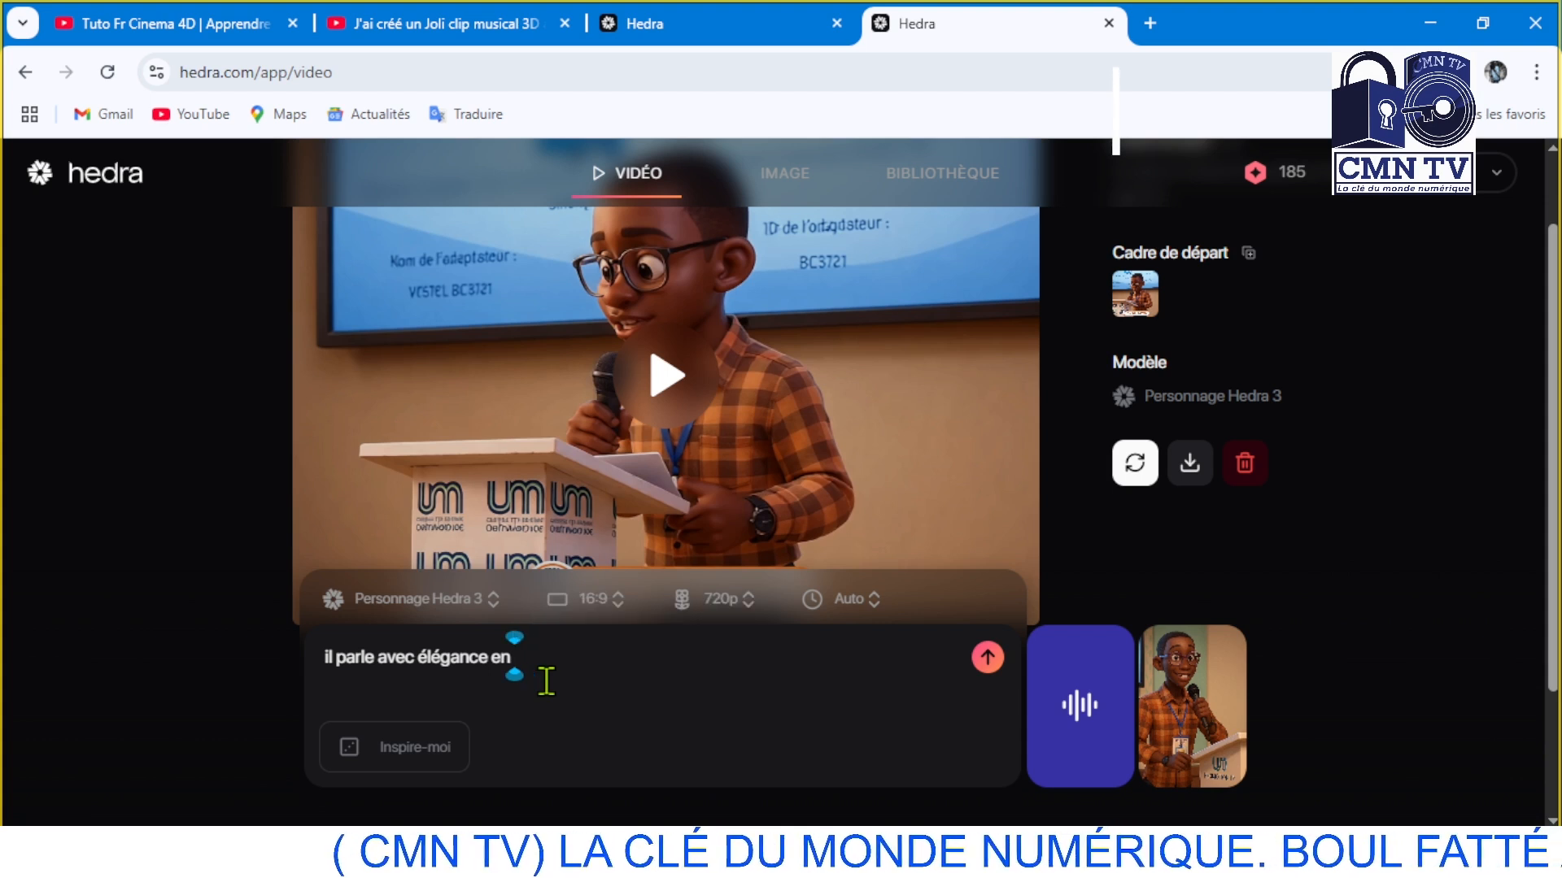
text(f)
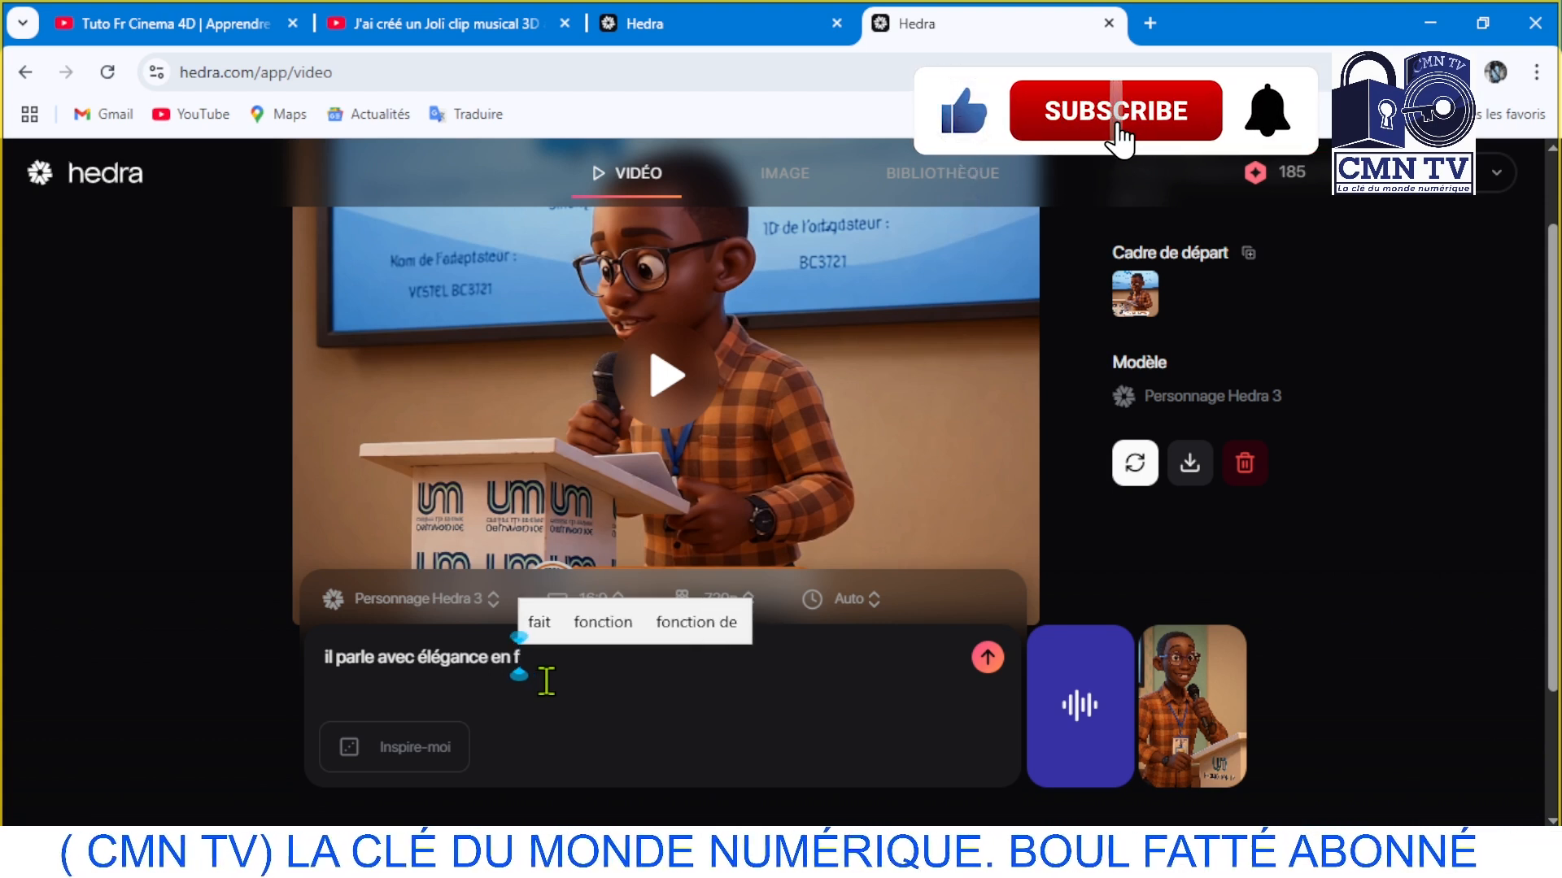
text(ai)
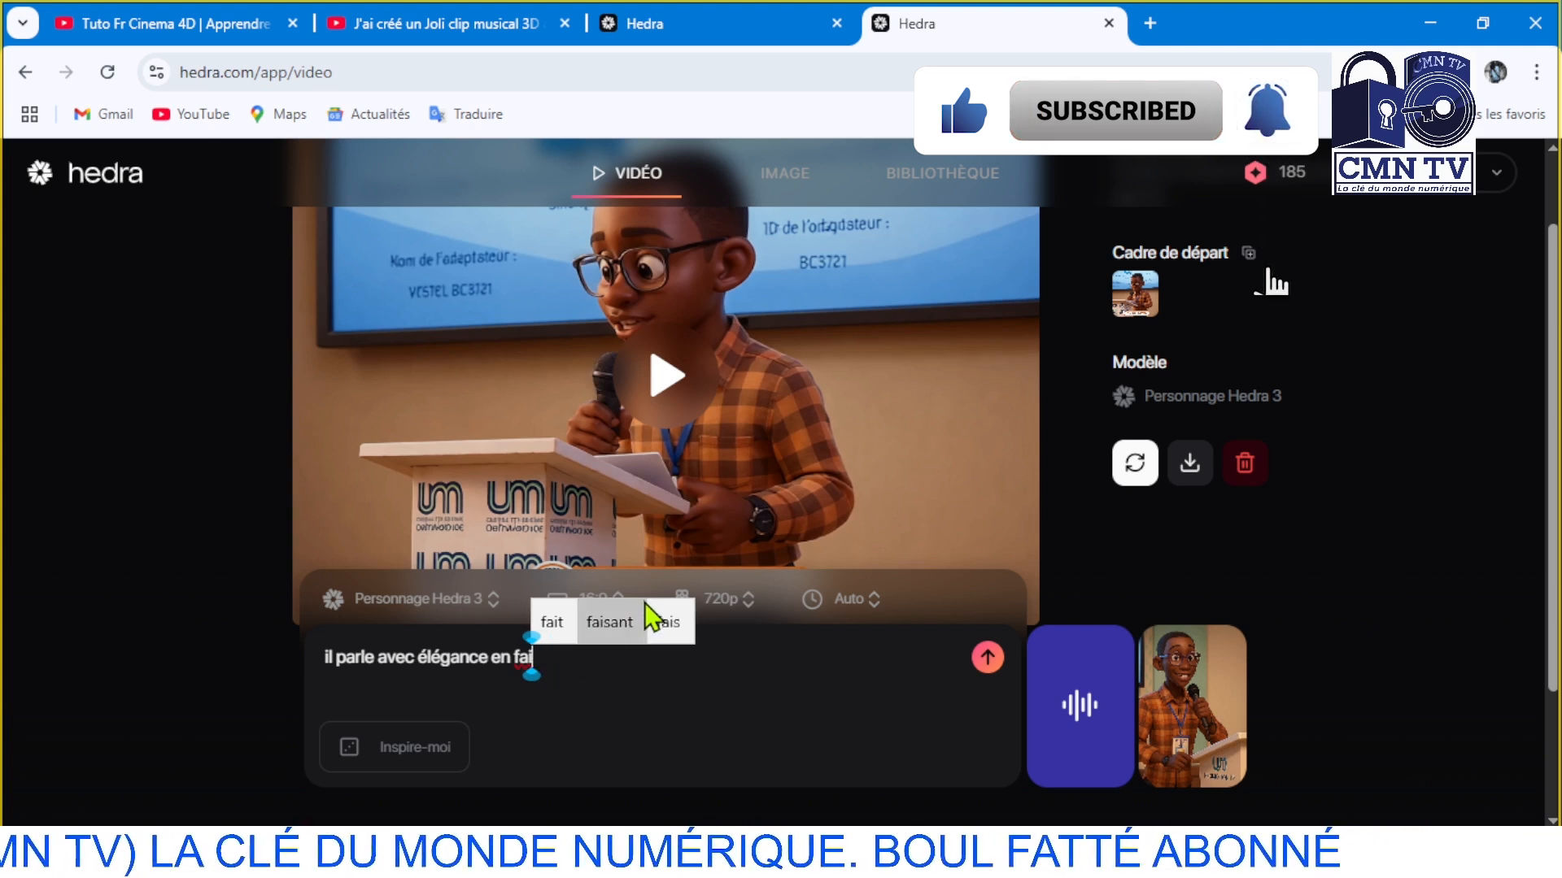
click(628, 622)
click(585, 633)
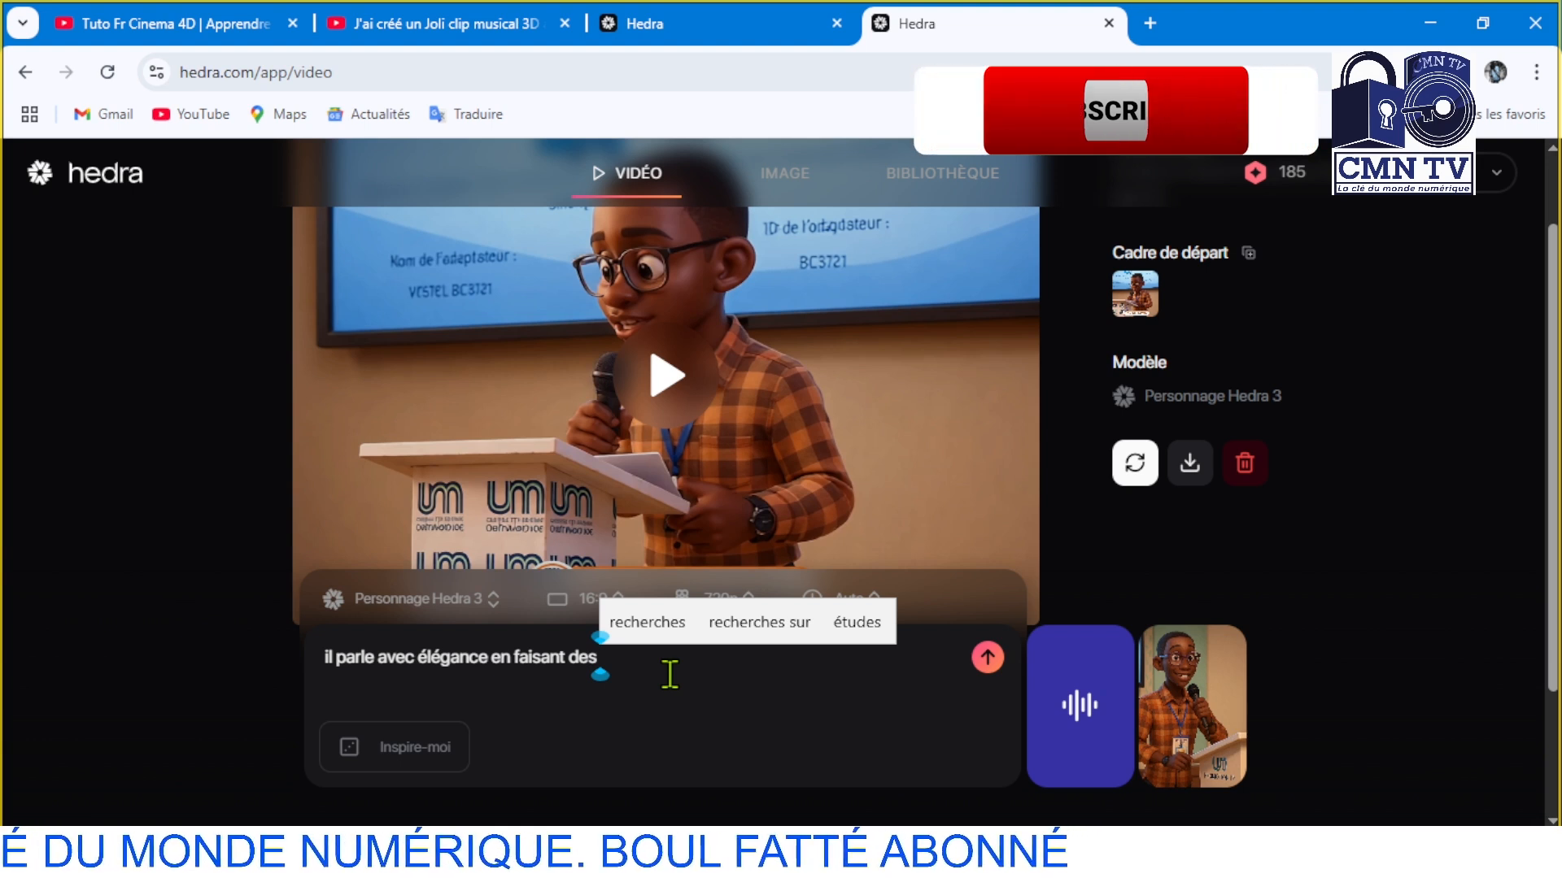
text(ges)
click(730, 635)
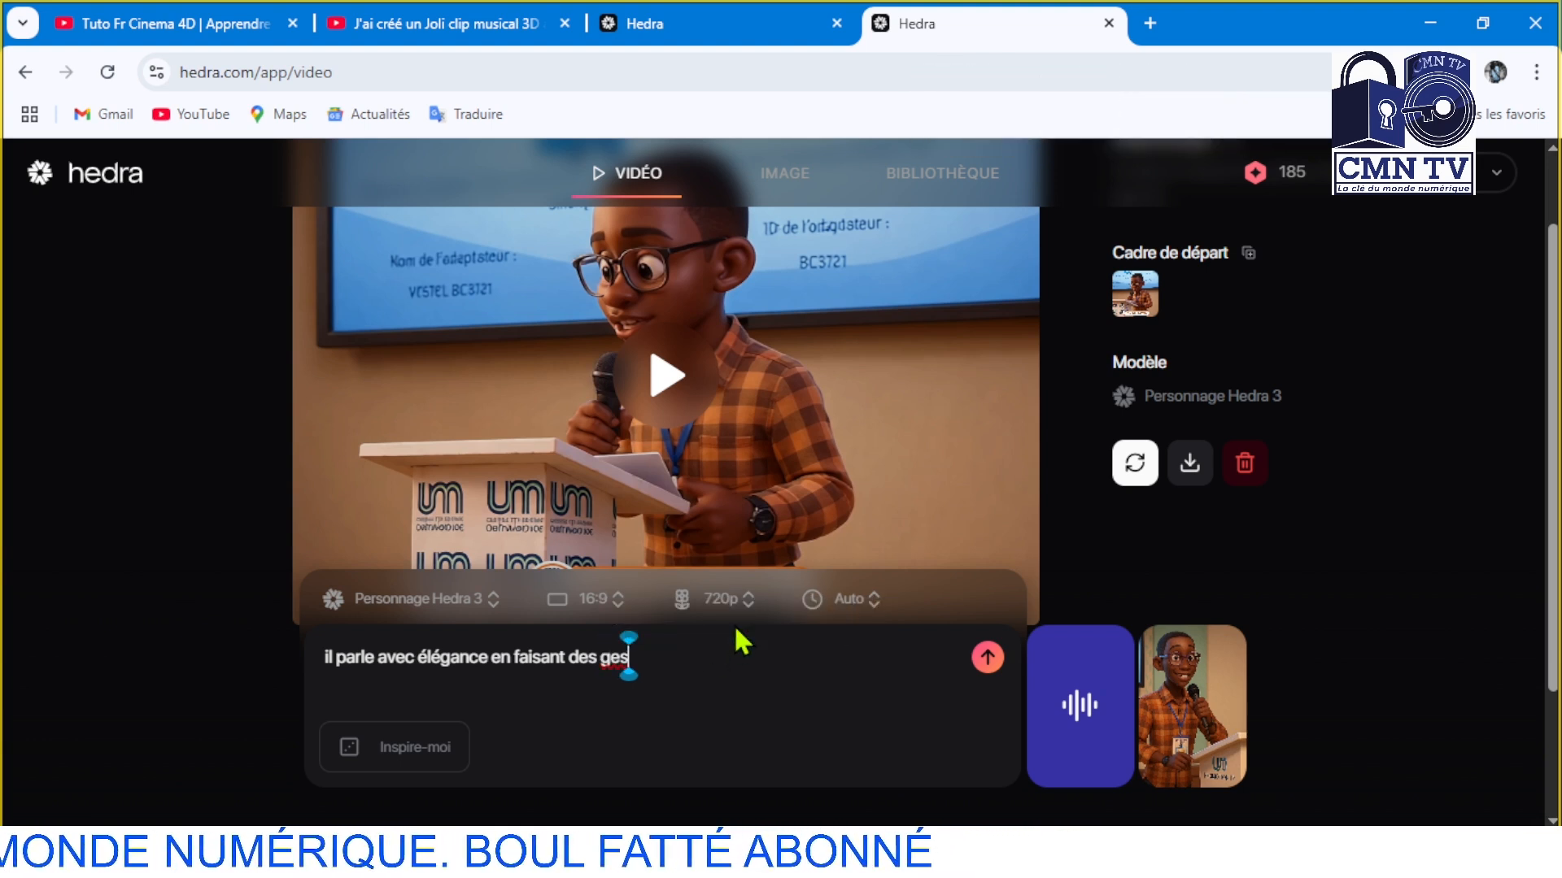
text(ave)
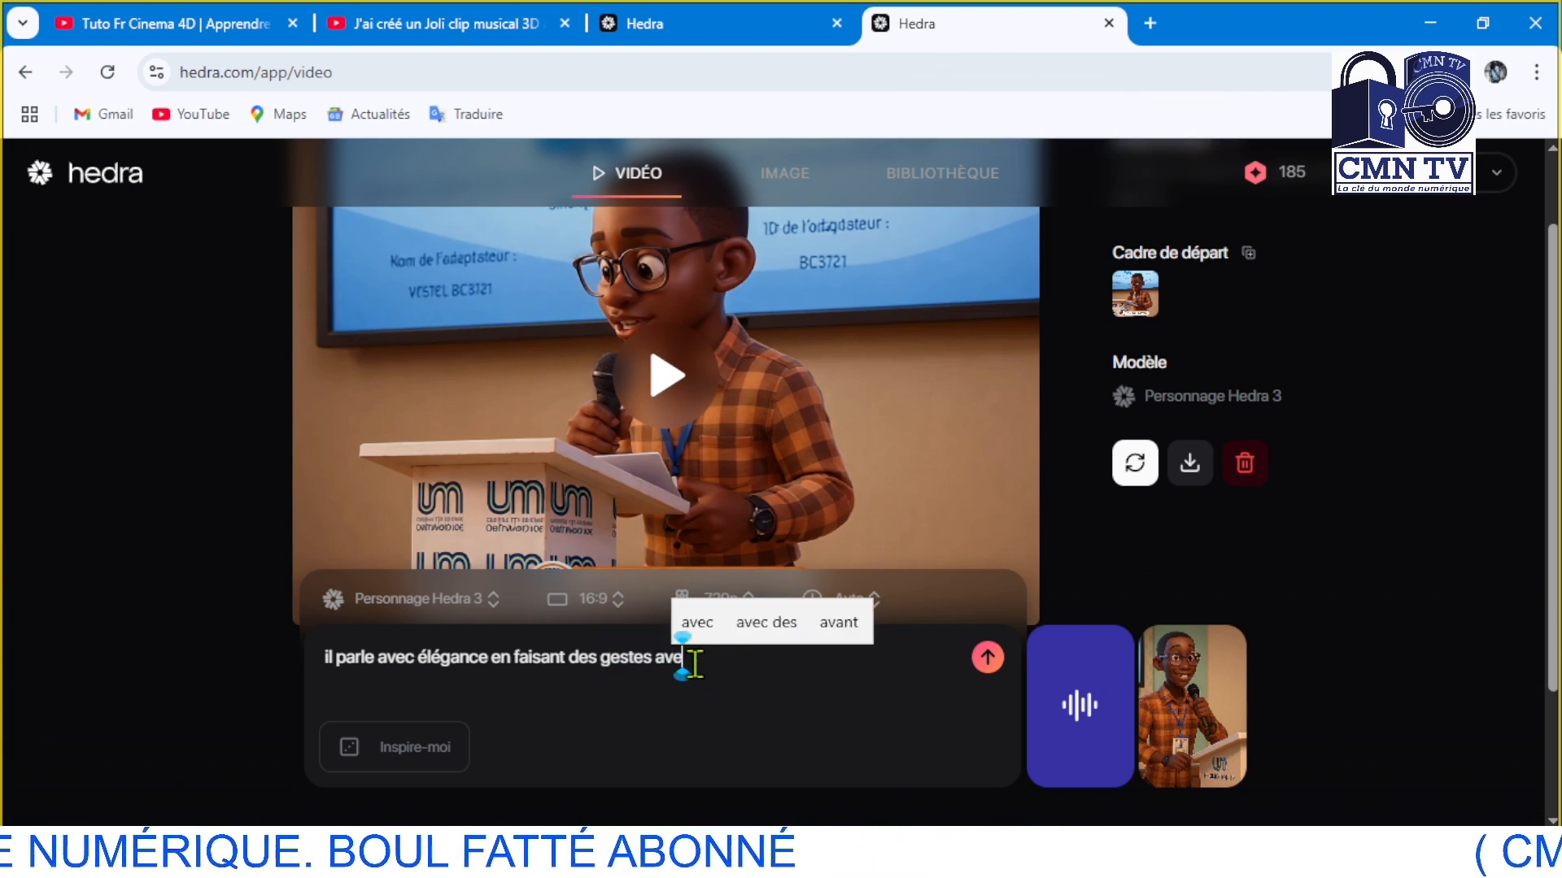
text(c sa)
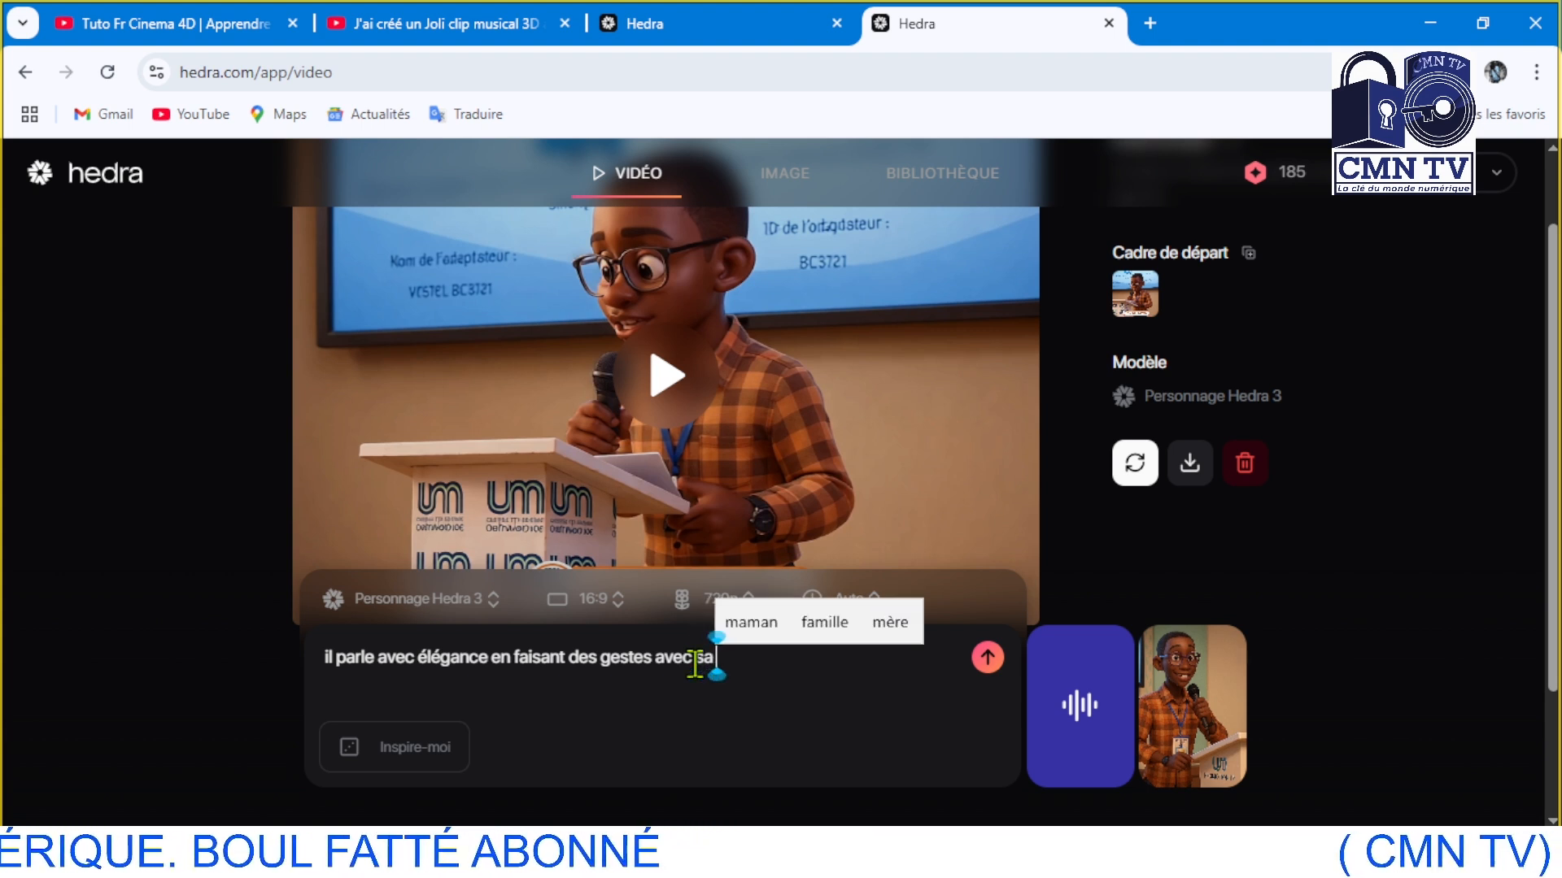
text( main)
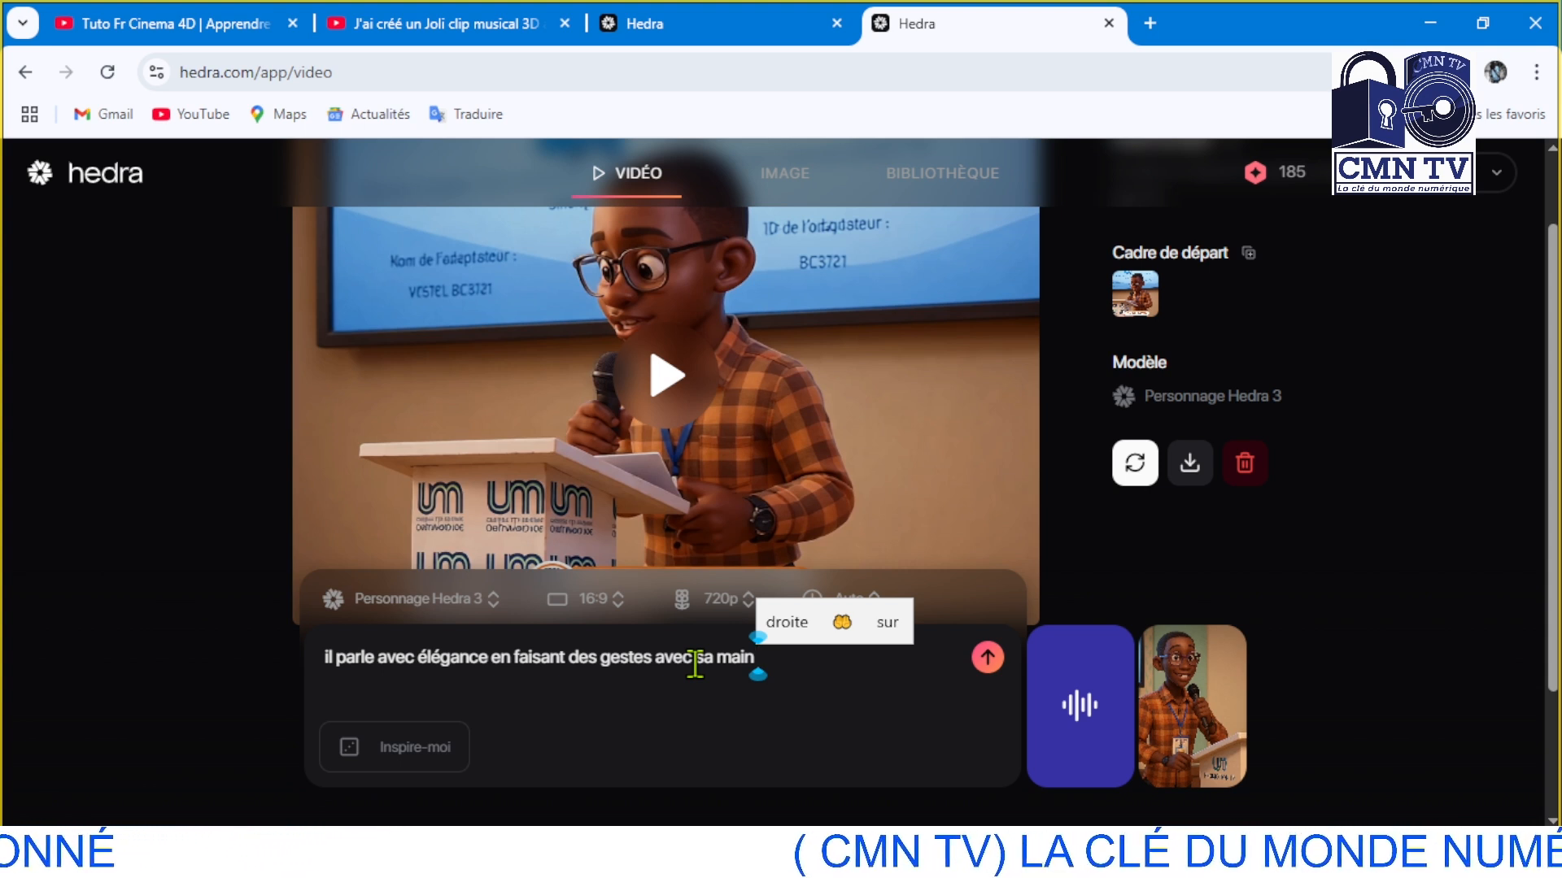
text(dr)
click(801, 639)
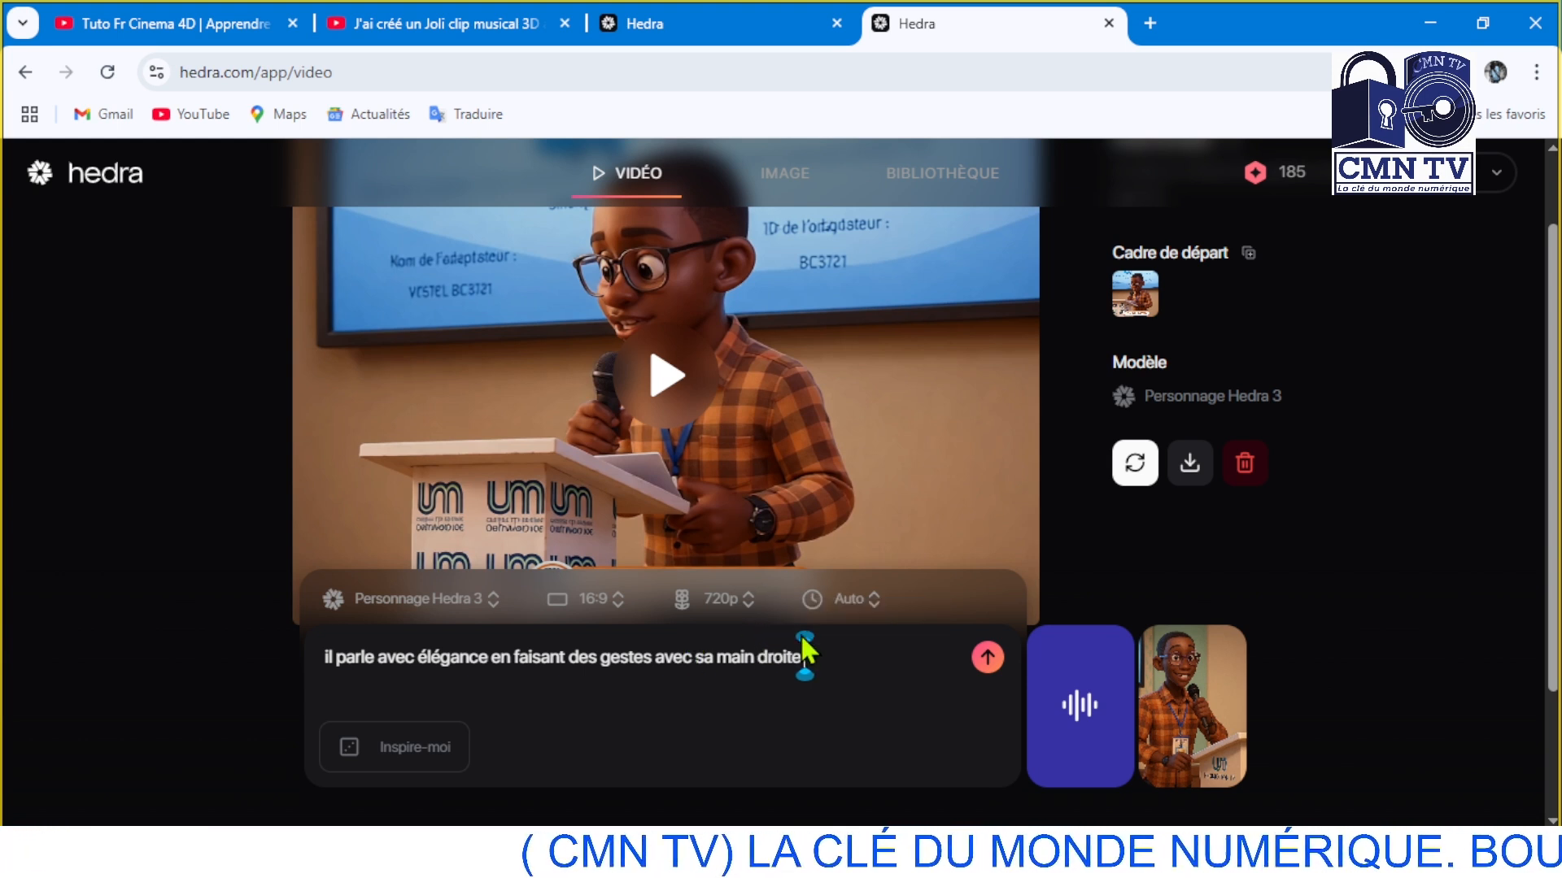
text(.)
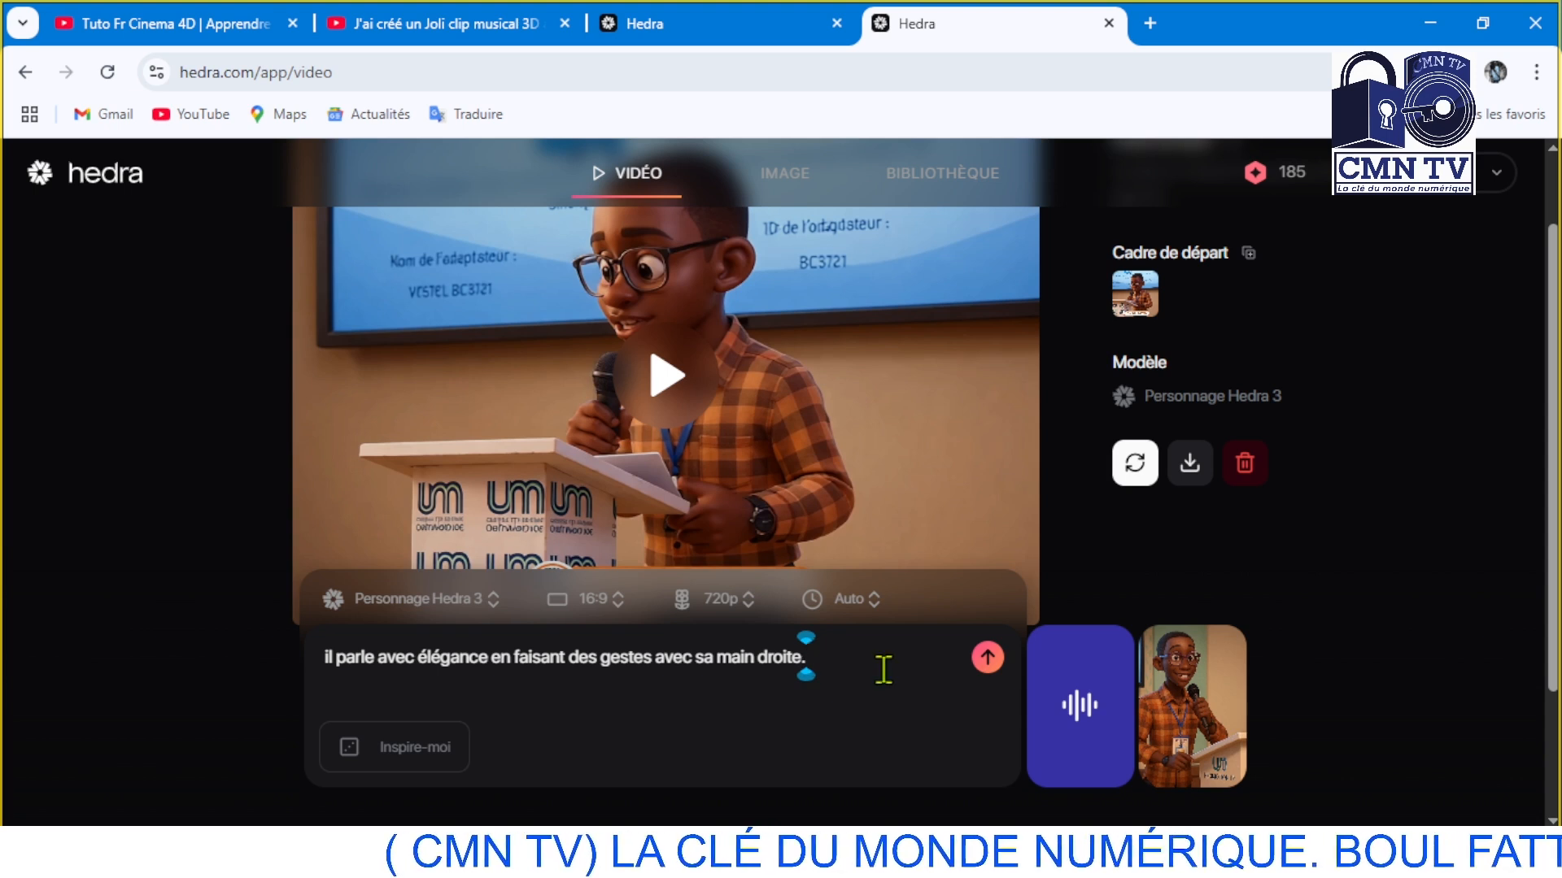
Submit the talking video for generation, preview the Character-3 demo clip, and continue in the free waiting queue
click(986, 659)
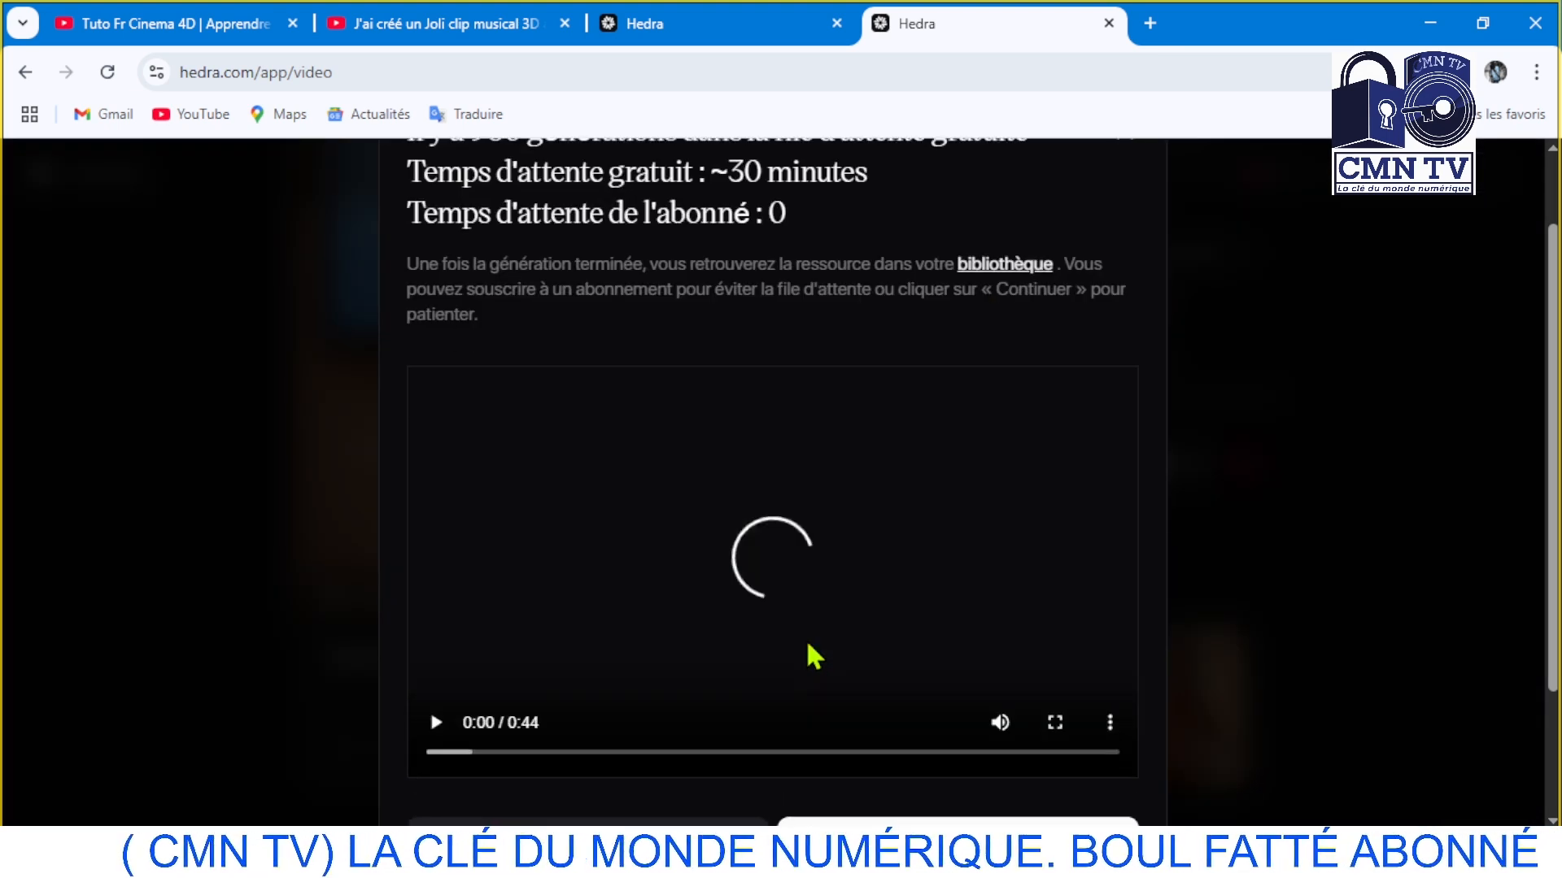
click(435, 722)
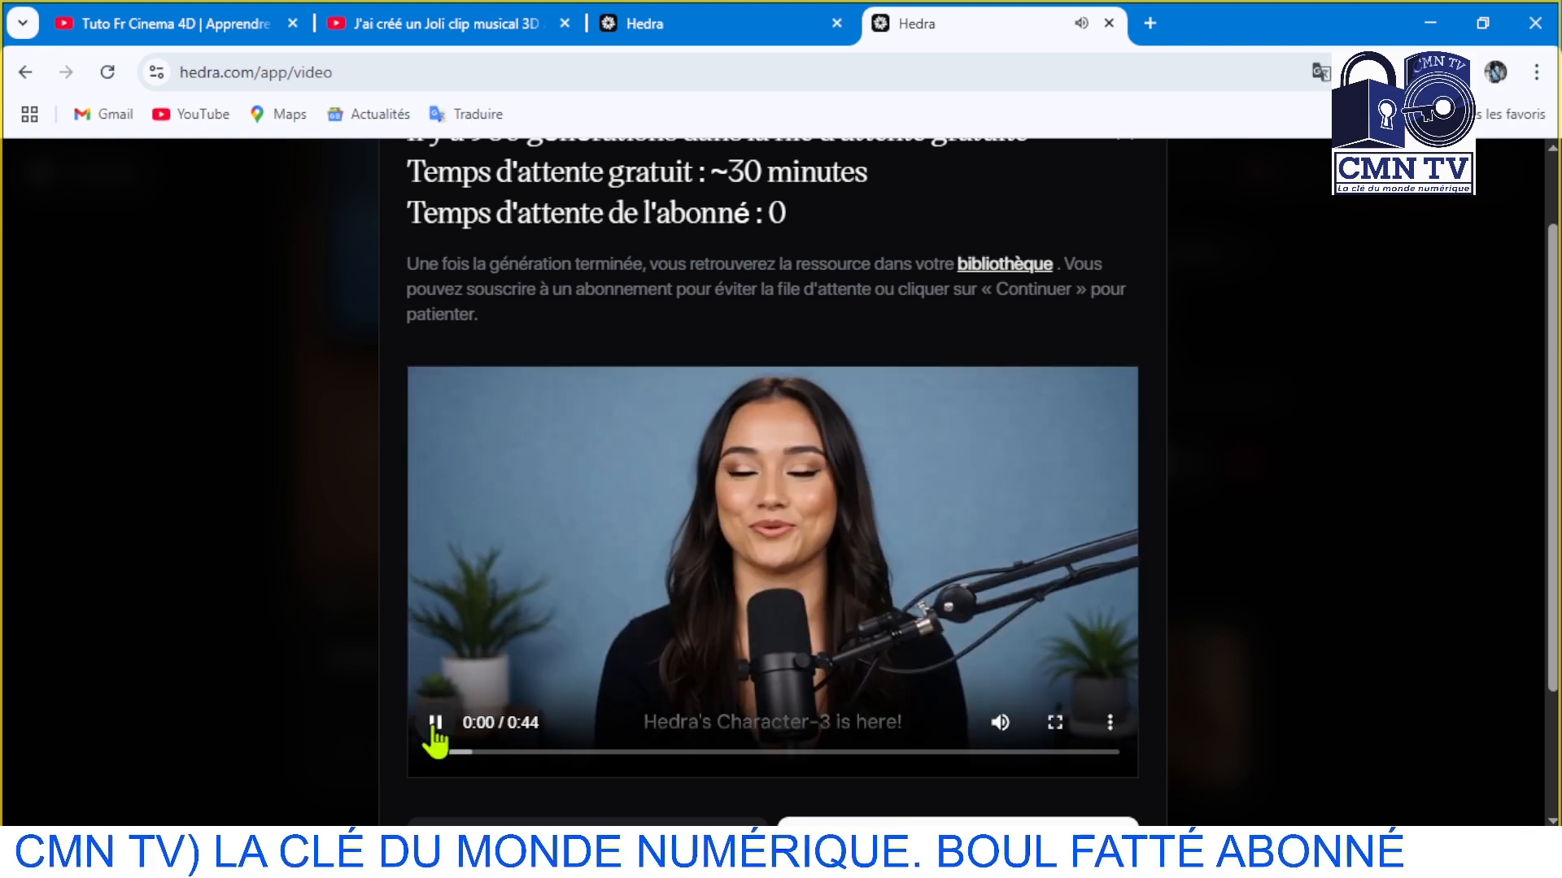
click(435, 722)
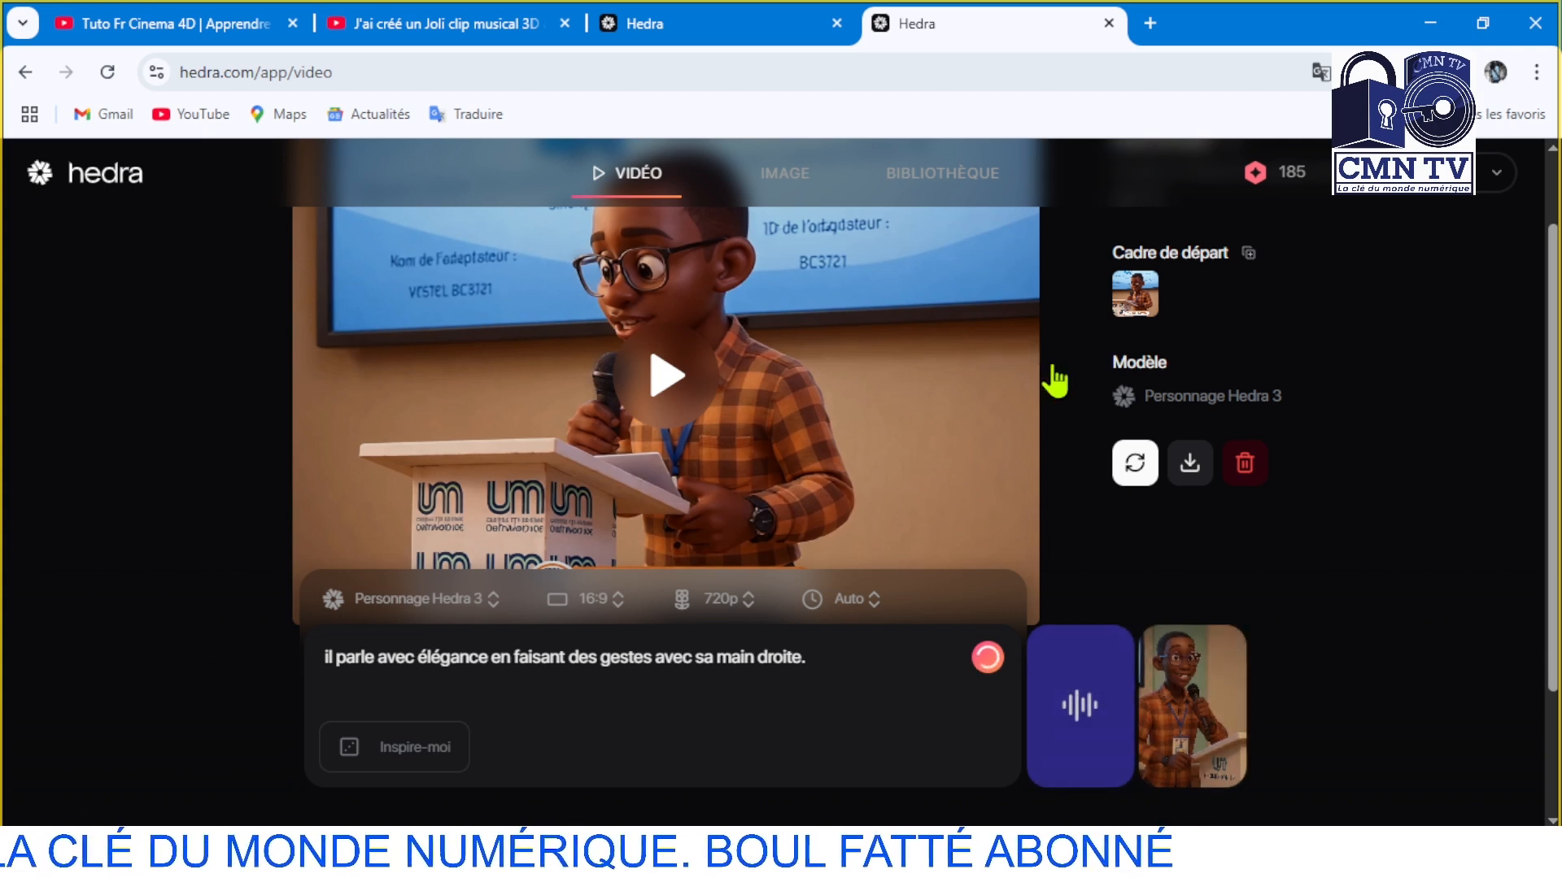
scroll(986, 495, up, 2)
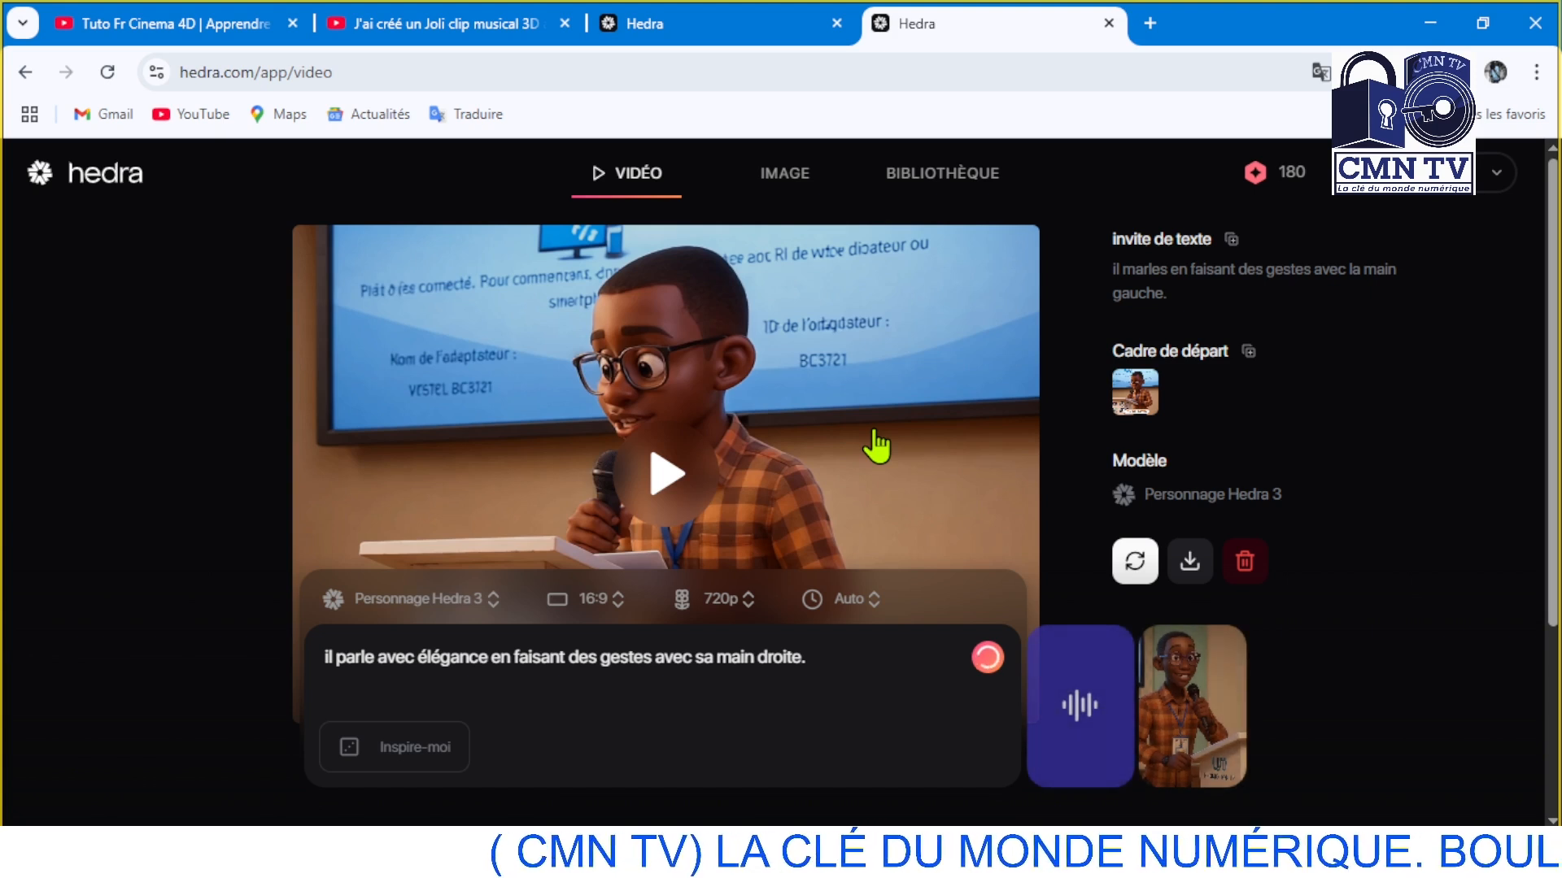
click(987, 657)
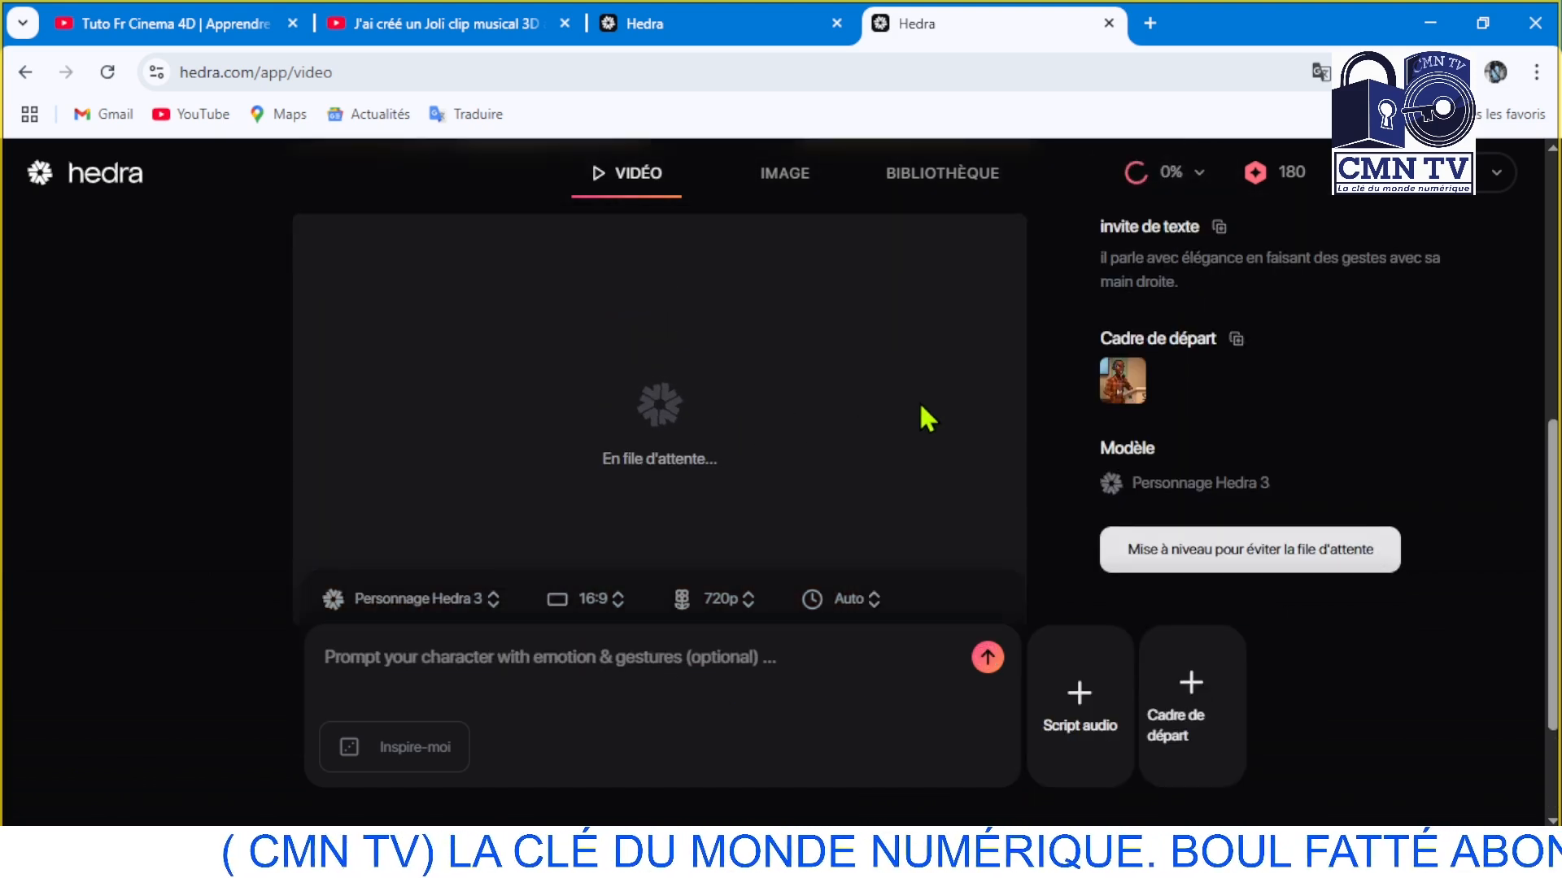
scroll(1049, 385, down, 1)
scroll(1047, 378, up, 1)
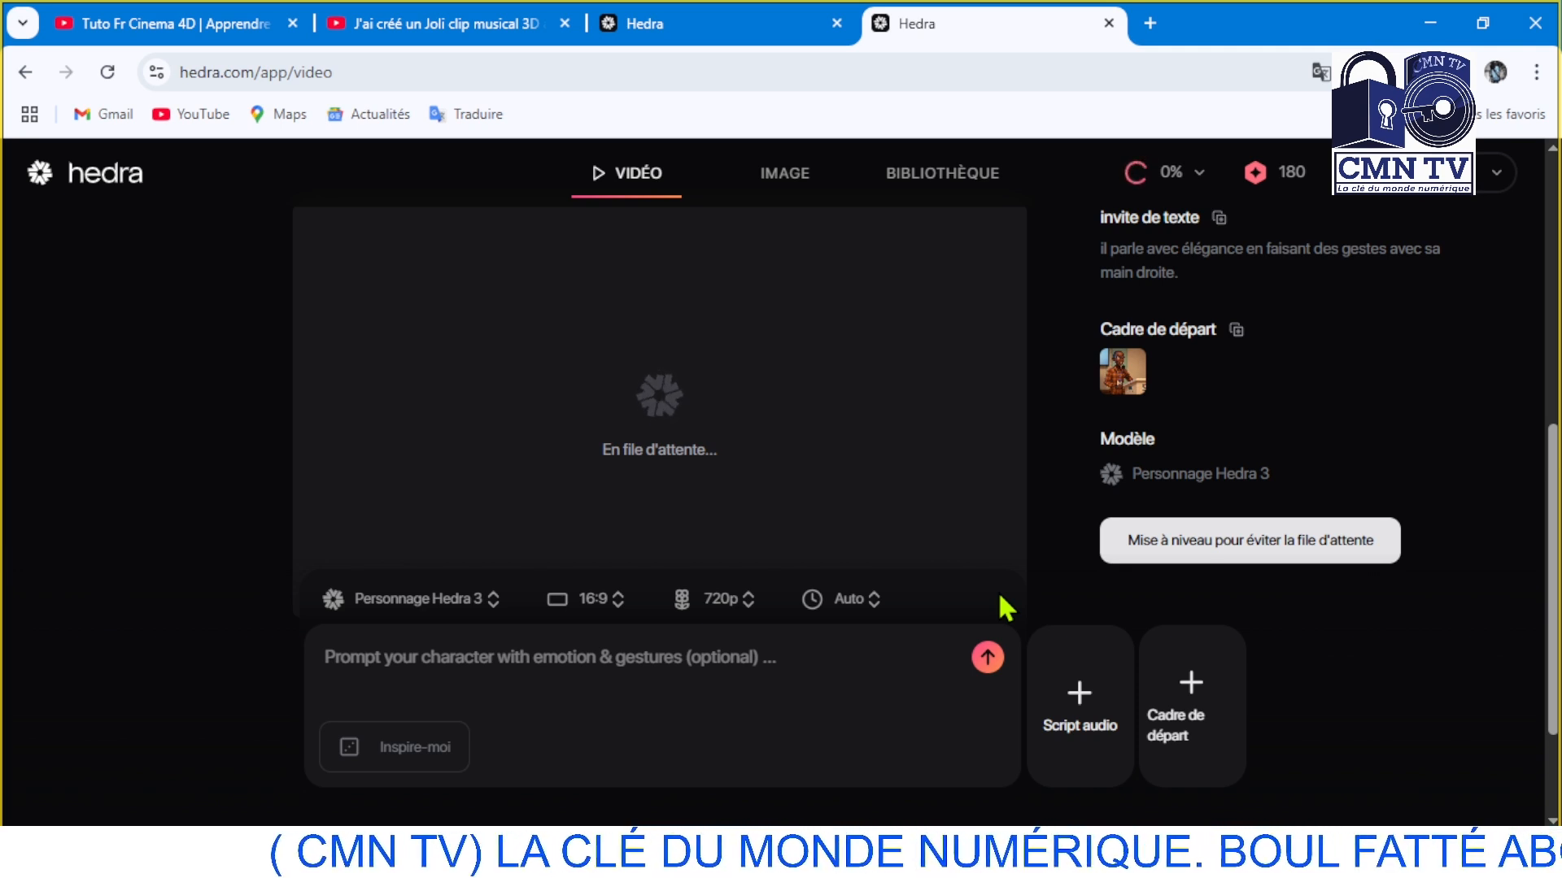
Play the earlier cartoon video of the speaker gesturing with the left hand in the other Hedra tab, then pause it
click(670, 29)
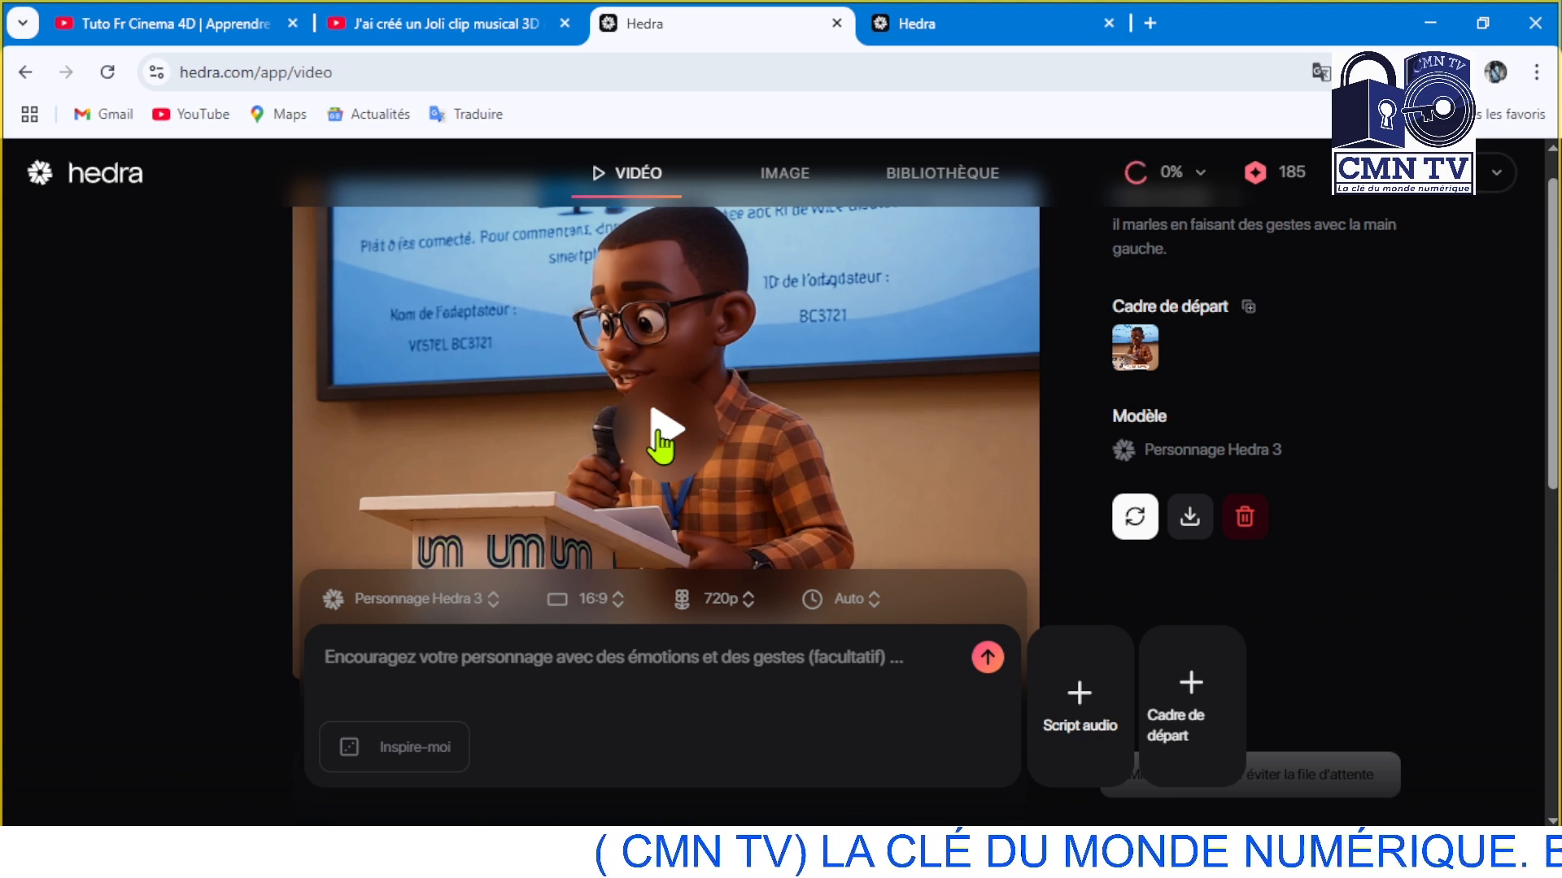
click(663, 443)
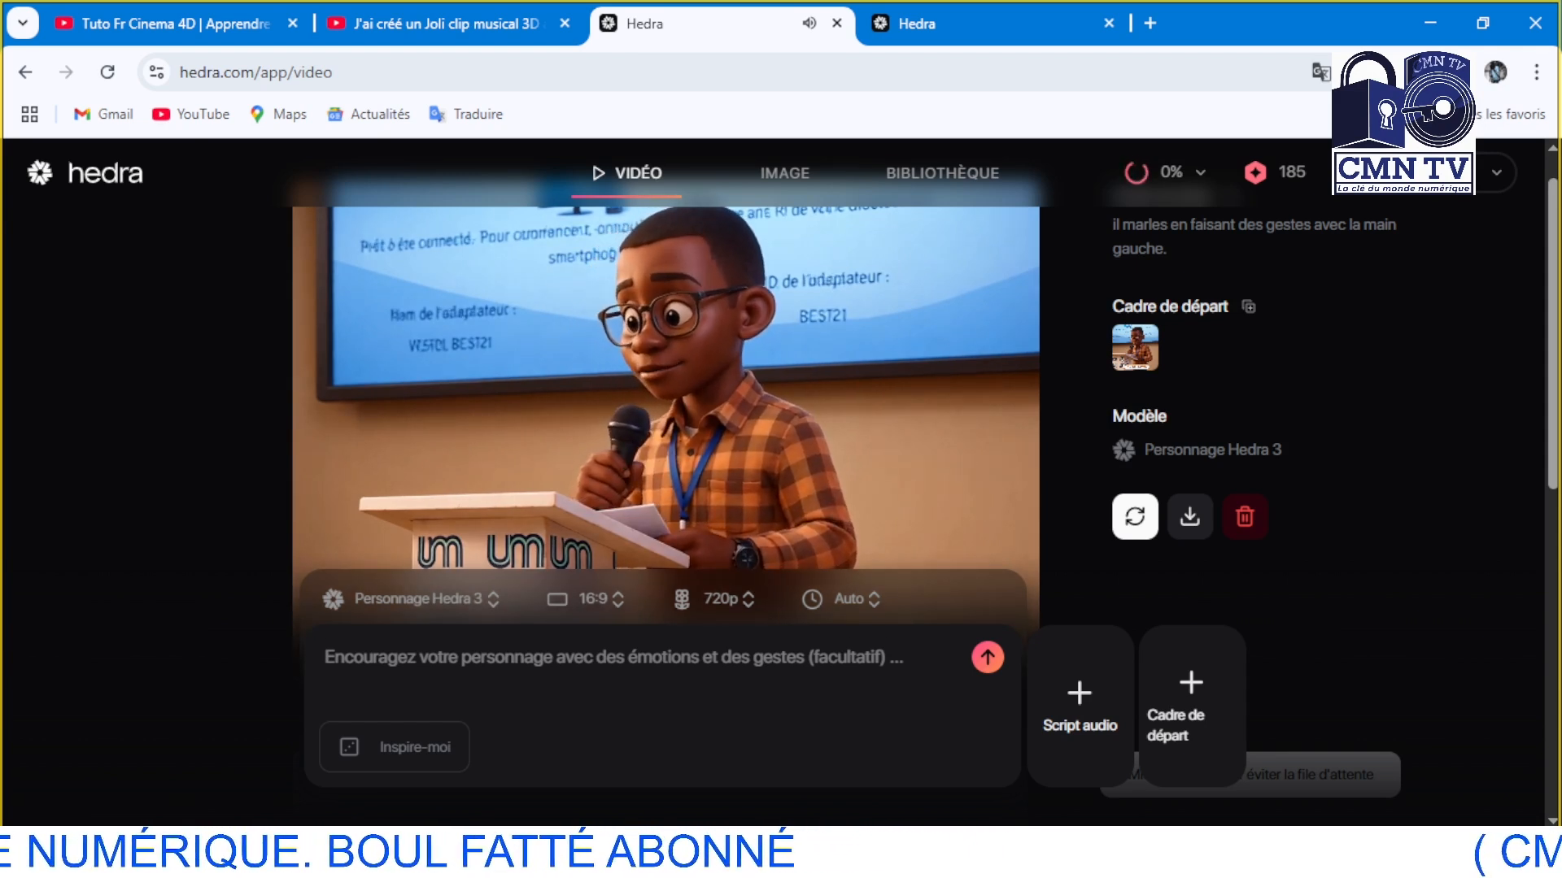
click(630, 459)
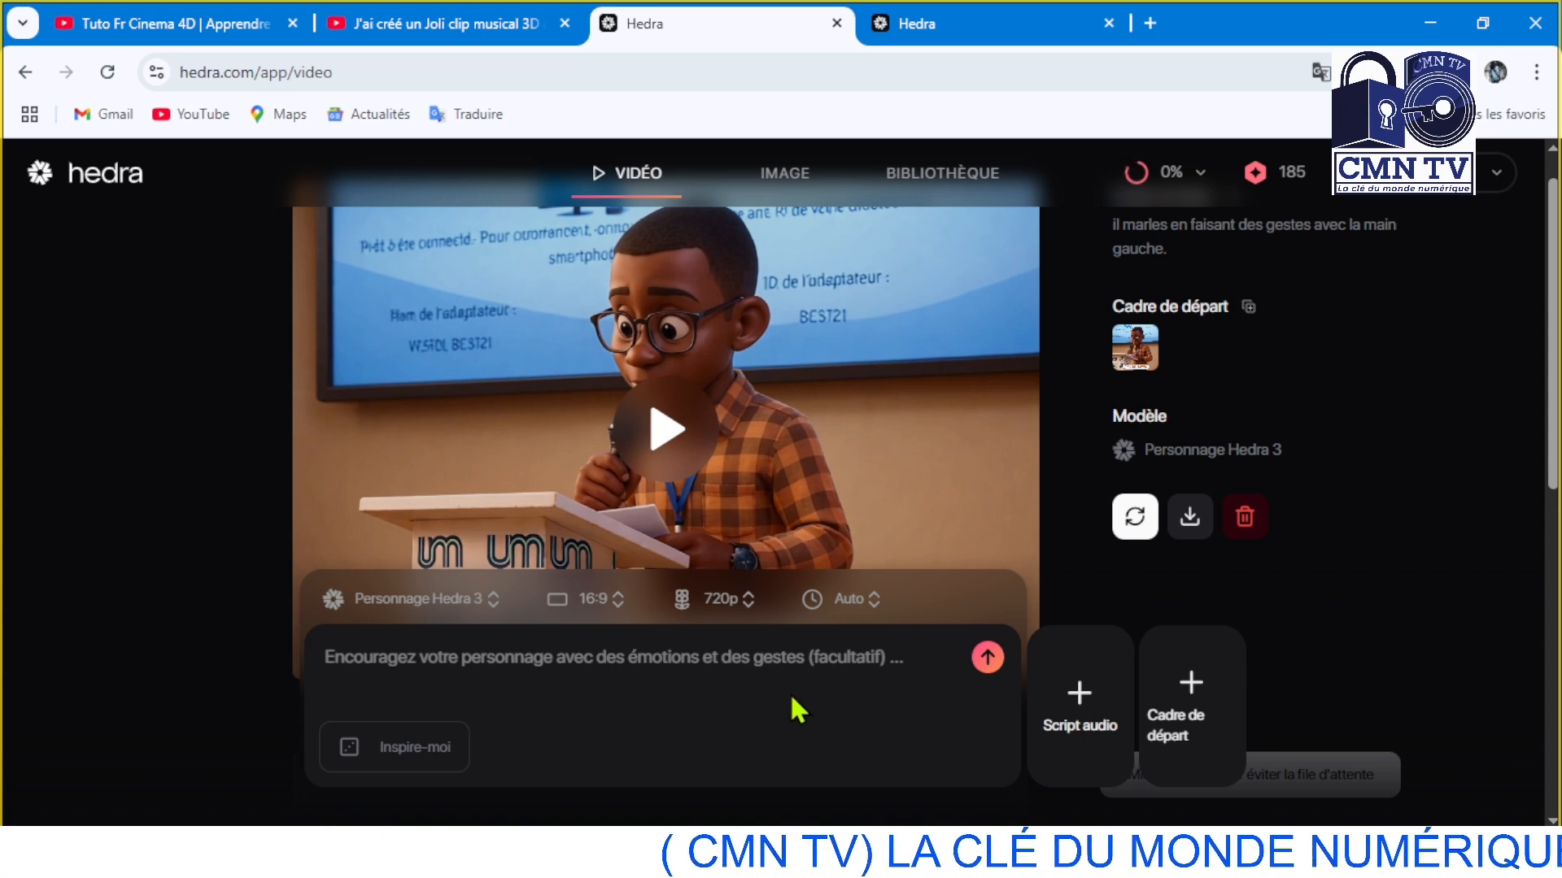
Find the finished video made from the right-hand gesture prompt and play it back
scroll(970, 478, down, 1)
scroll(968, 480, down, 8)
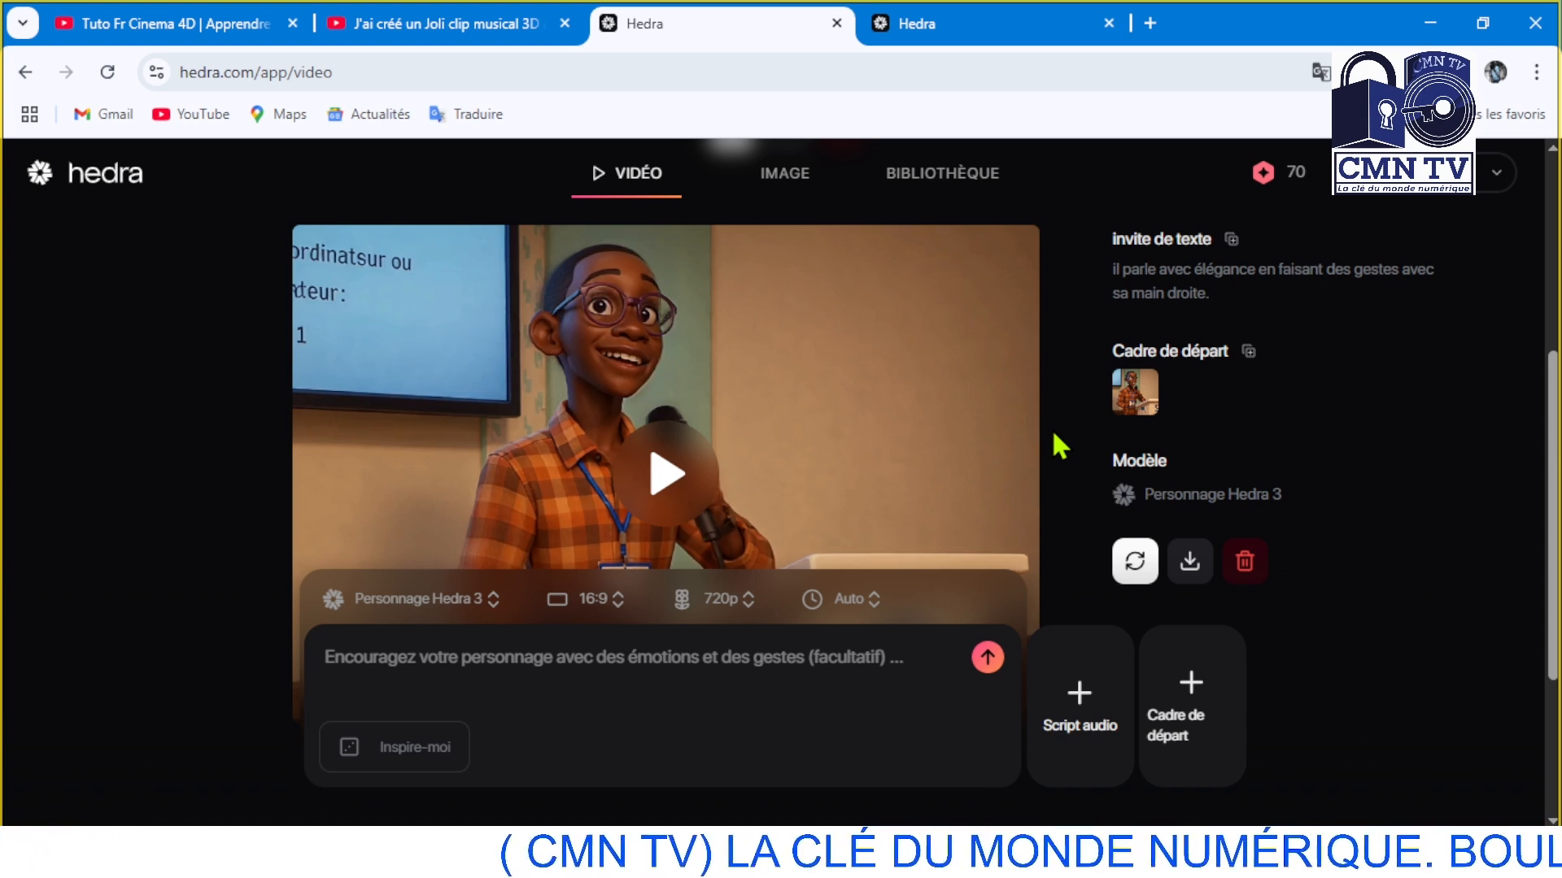
click(683, 474)
scroll(683, 477, down, 3)
scroll(684, 435, up, 2)
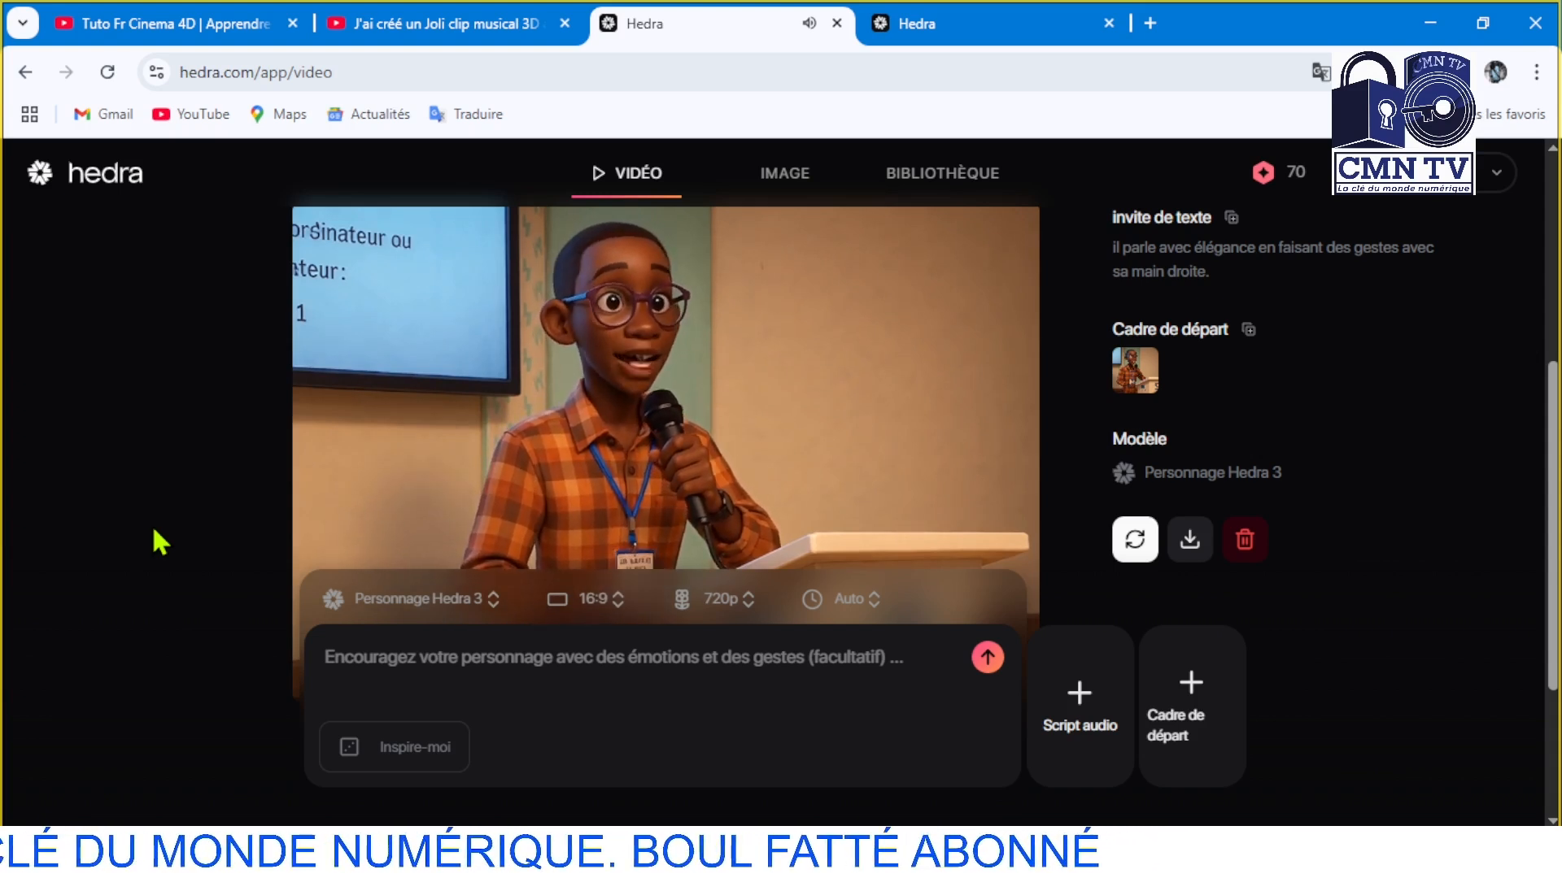
scroll(152, 524, down, 1)
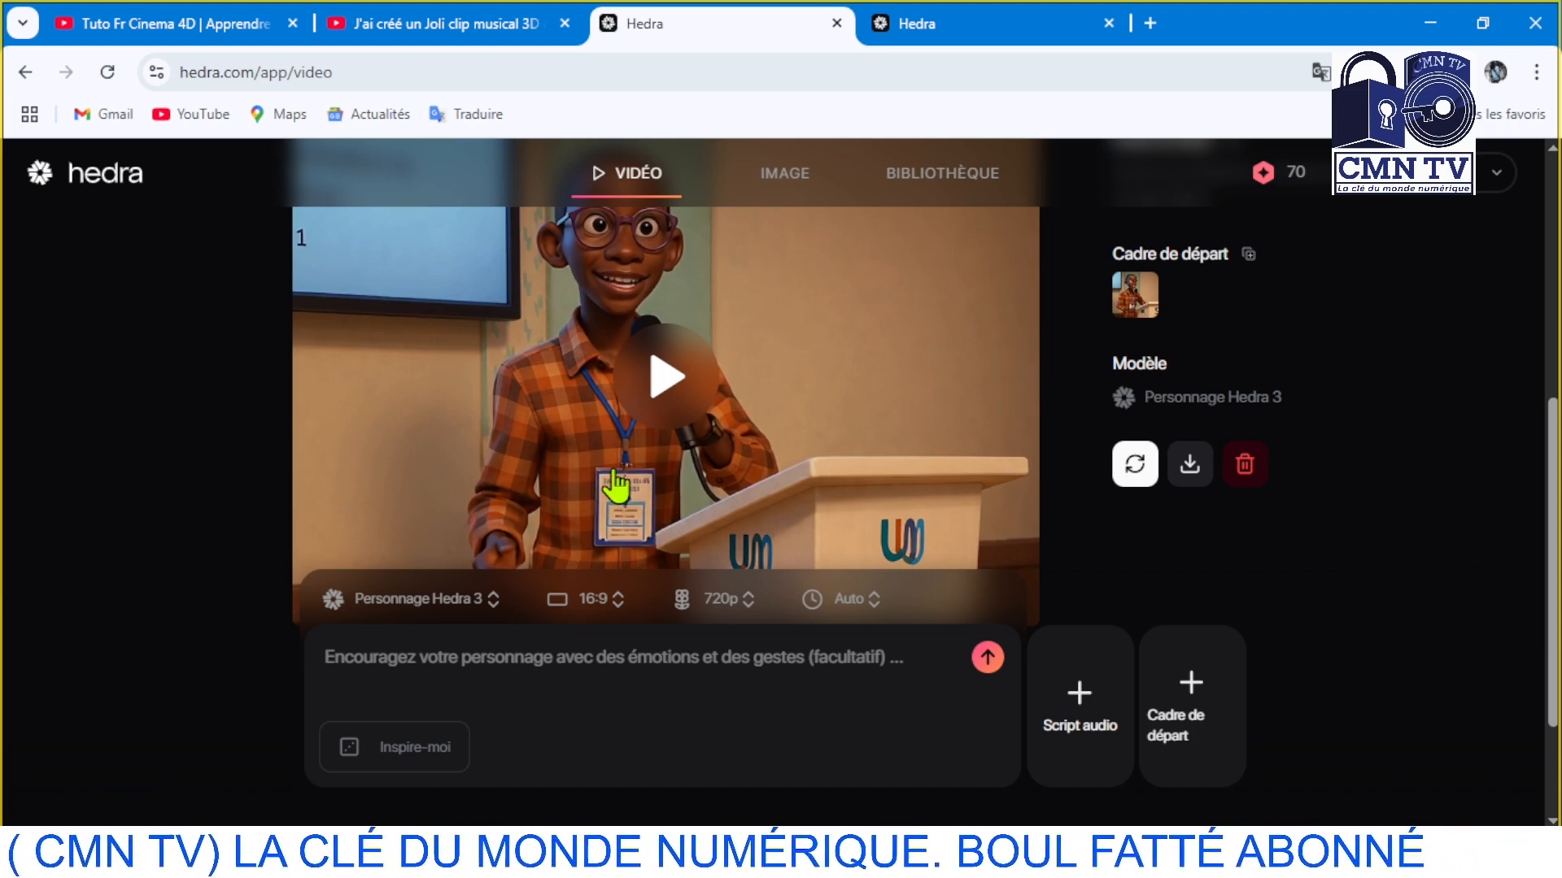
Examine the finished video's image, including the character's face, the badge, the free hand and the lettering on the podium
scroll(618, 488, up, 2)
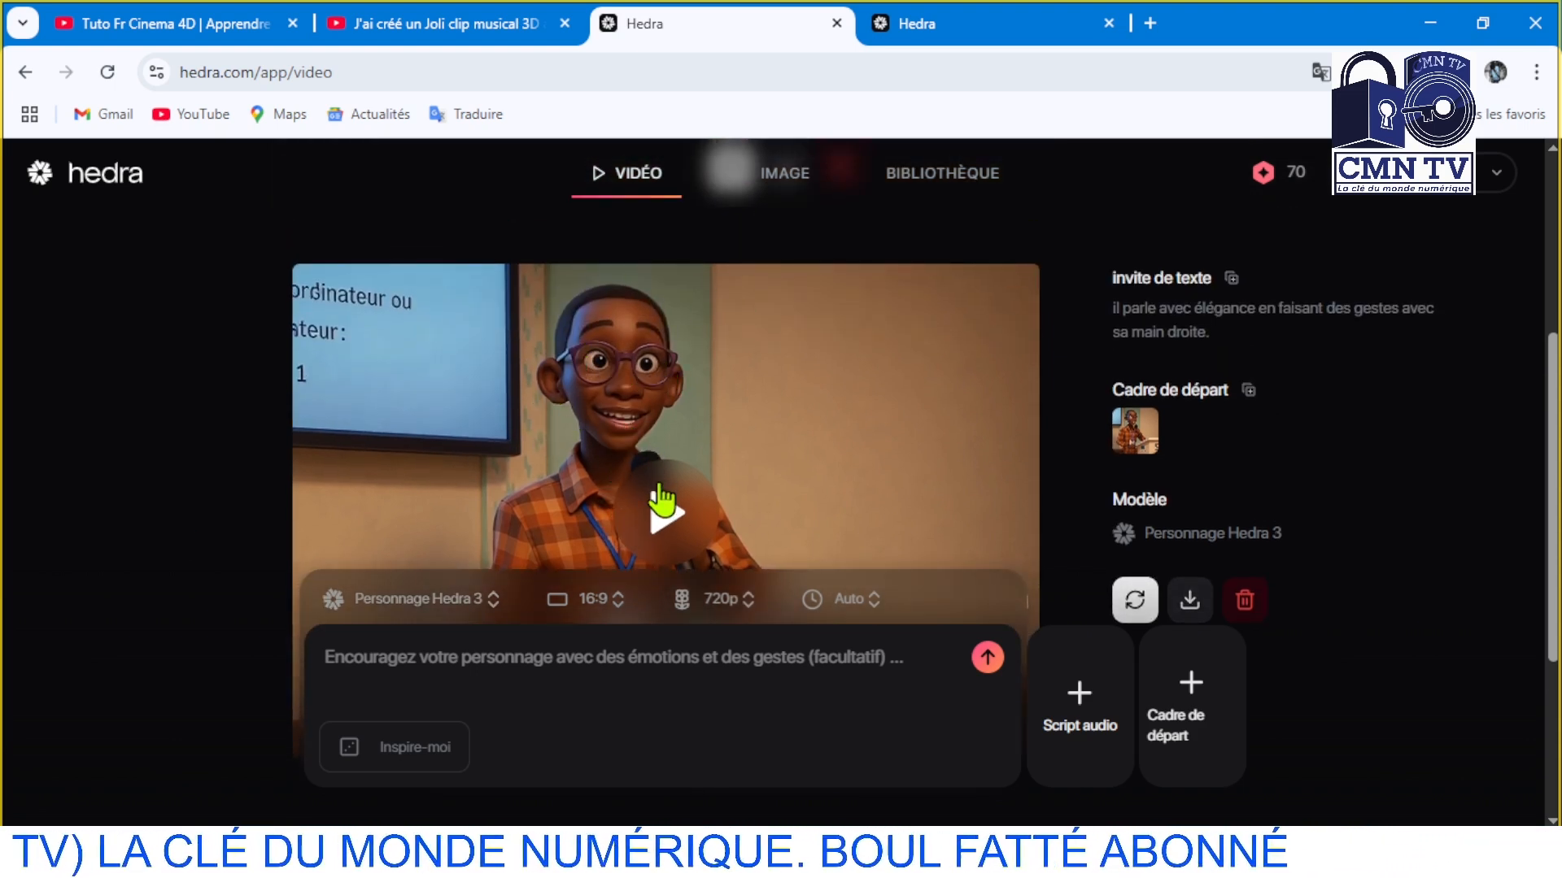
scroll(661, 498, down, 3)
scroll(618, 456, up, 1)
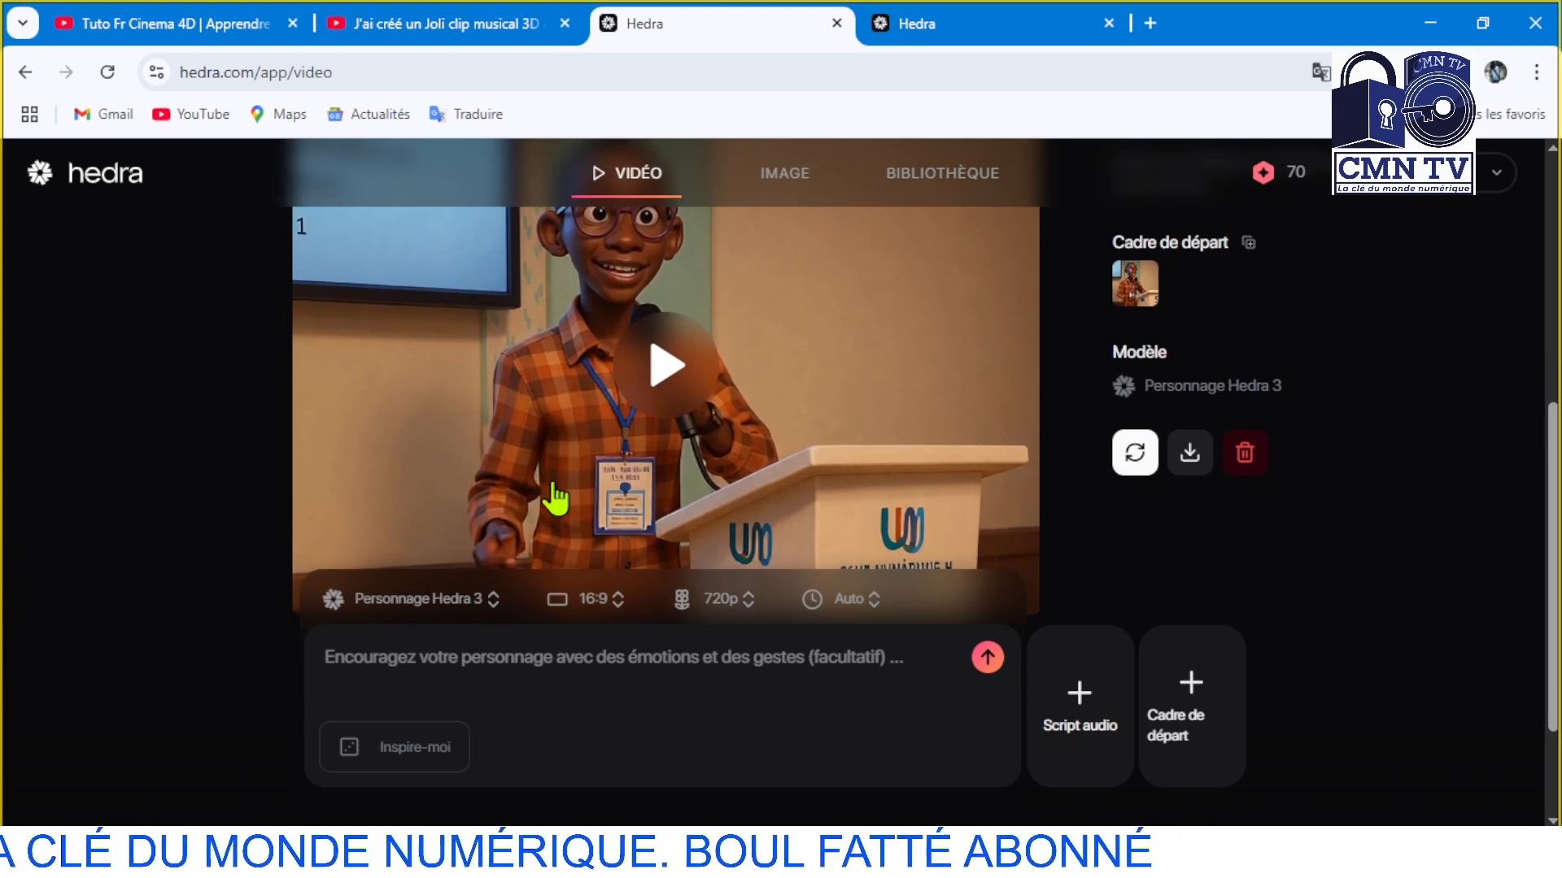
scroll(556, 498, down, 2)
scroll(592, 449, up, 1)
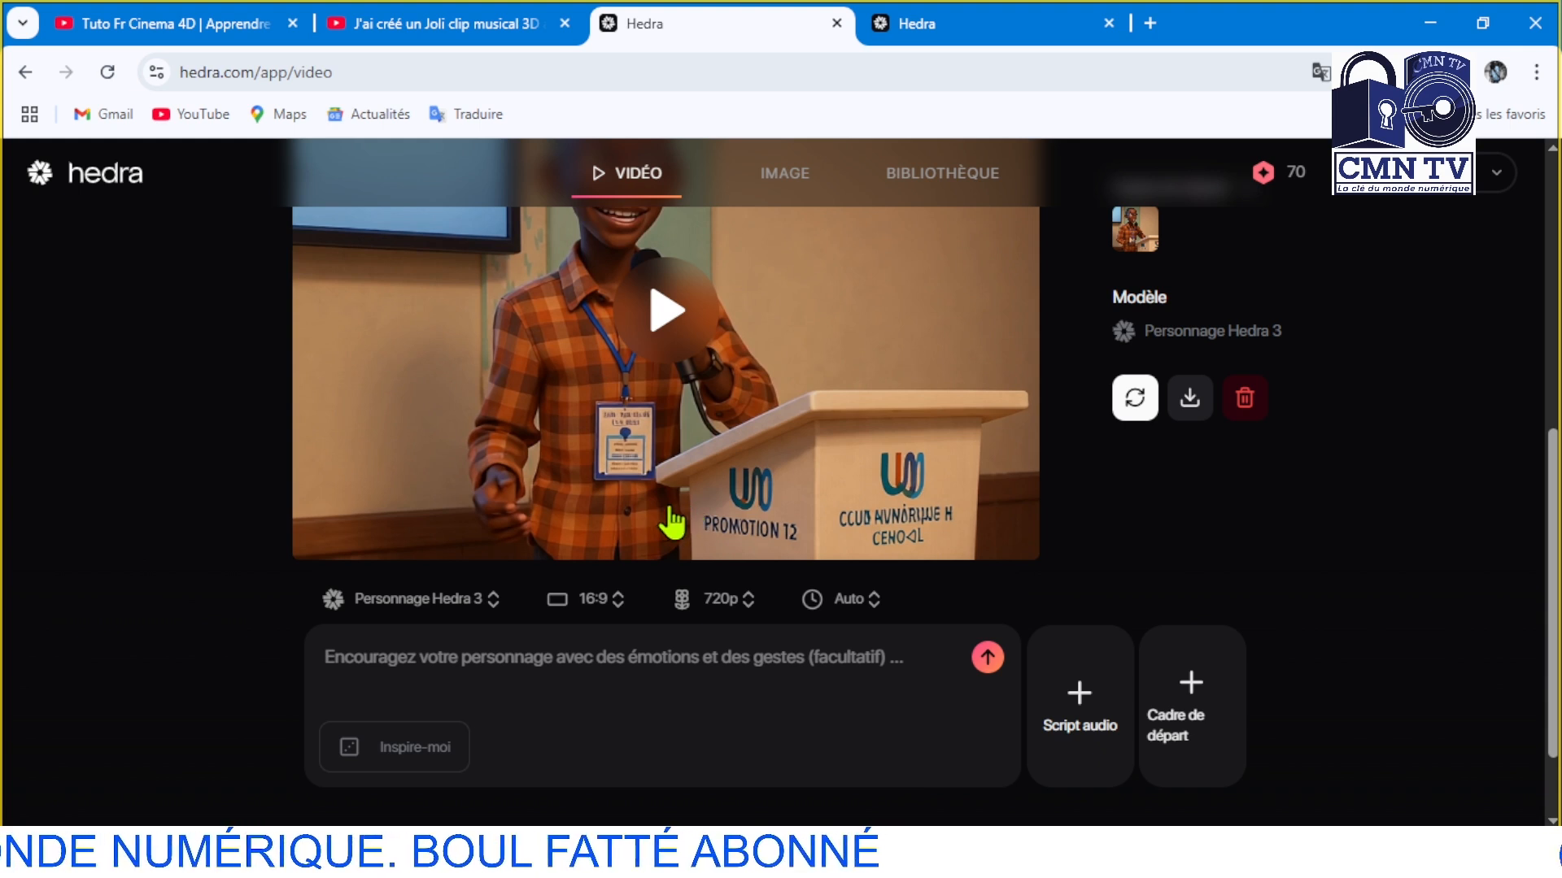
scroll(747, 511, down, 1)
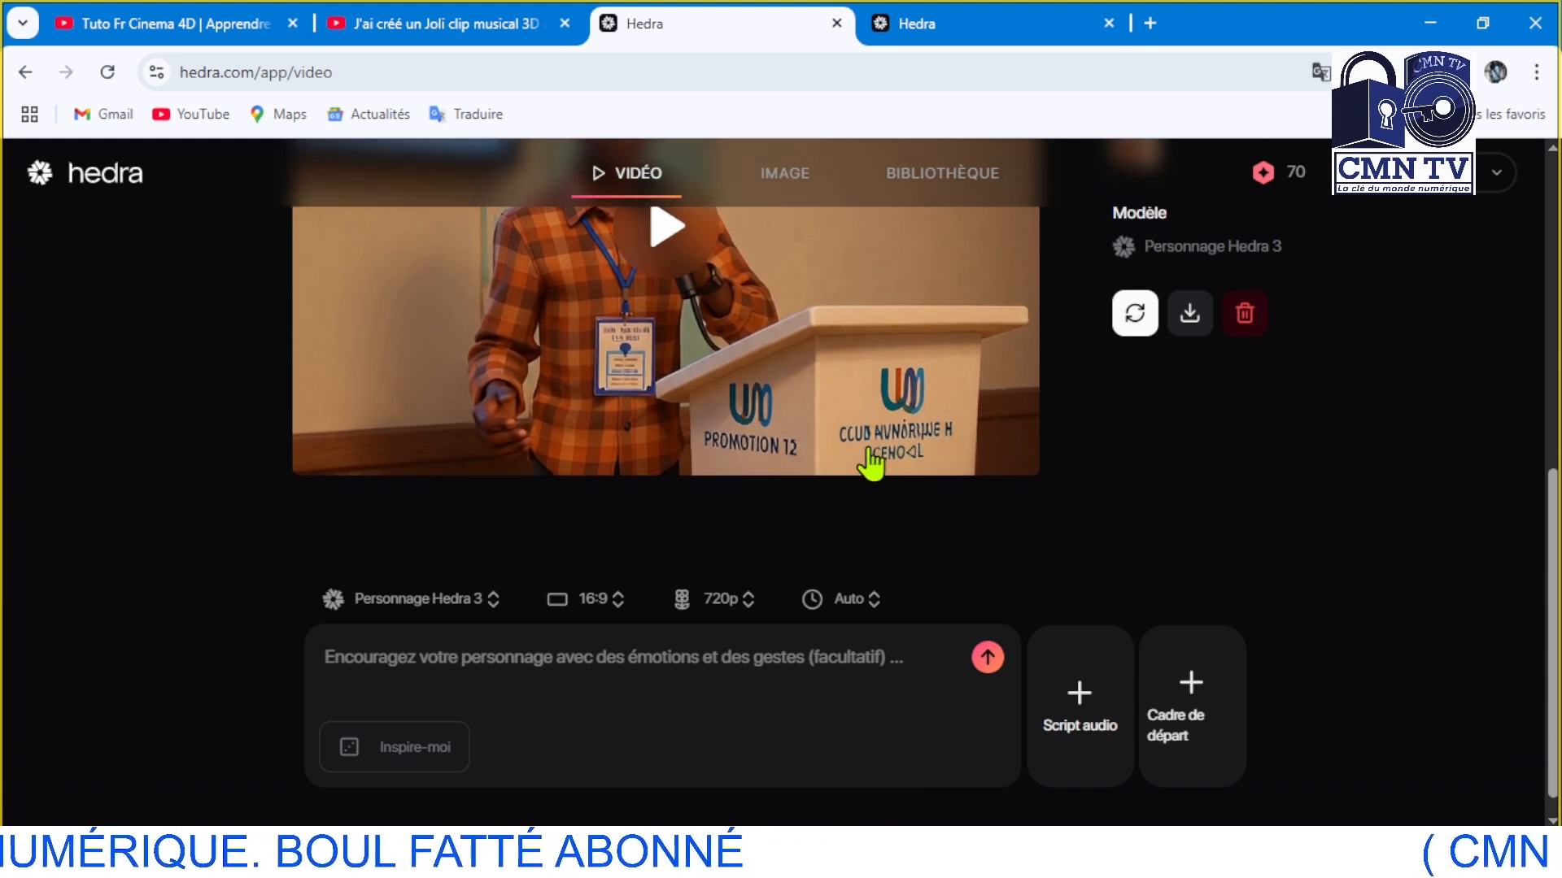
scroll(908, 421, down, 1)
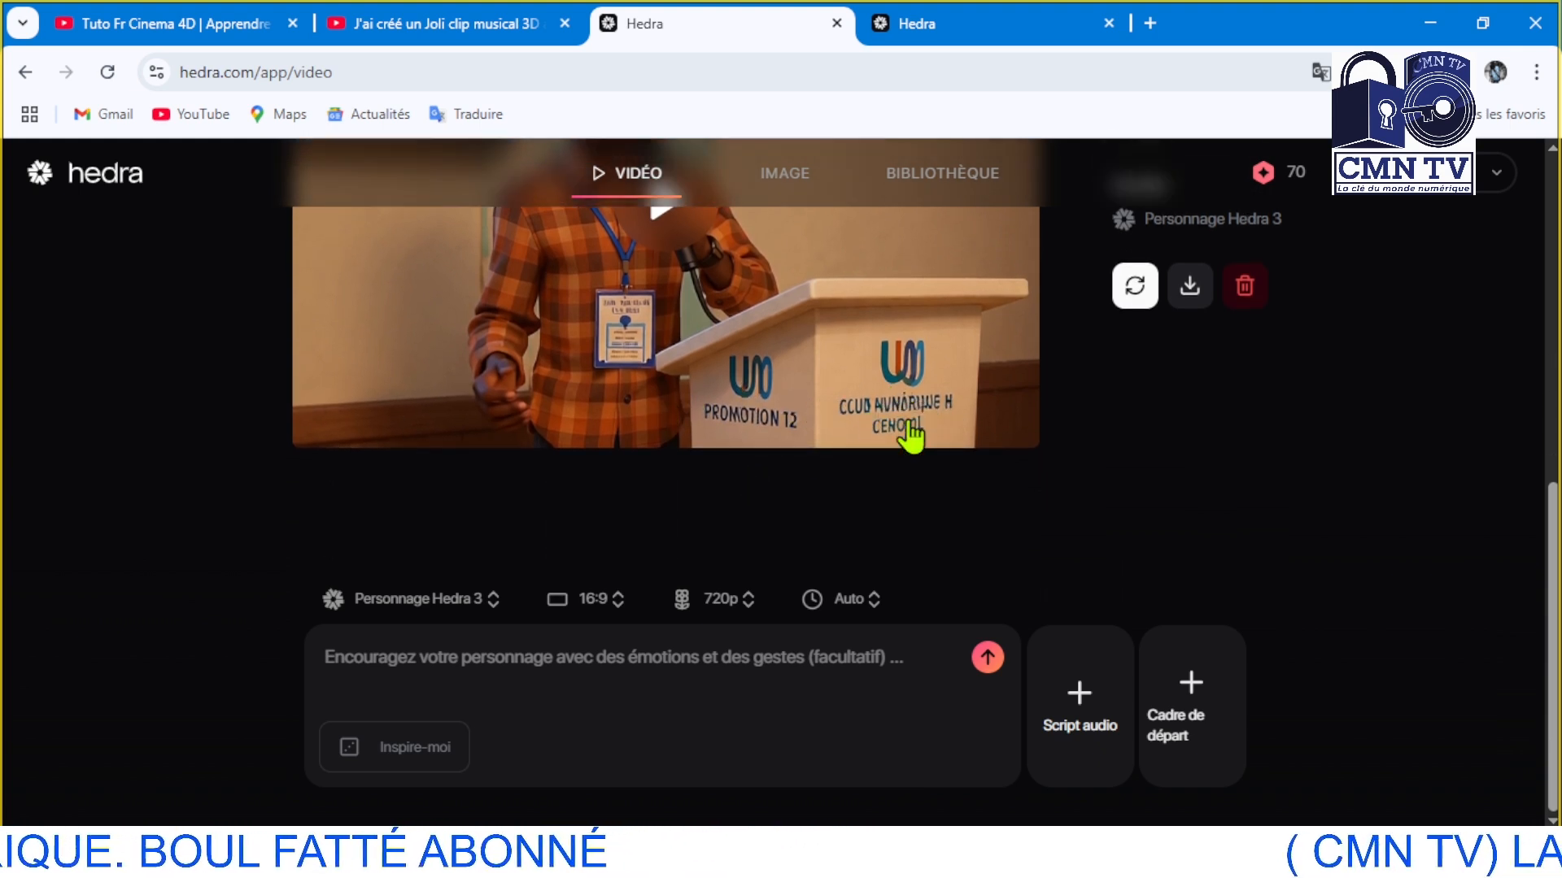
scroll(909, 423, up, 7)
scroll(909, 424, down, 2)
scroll(910, 427, down, 5)
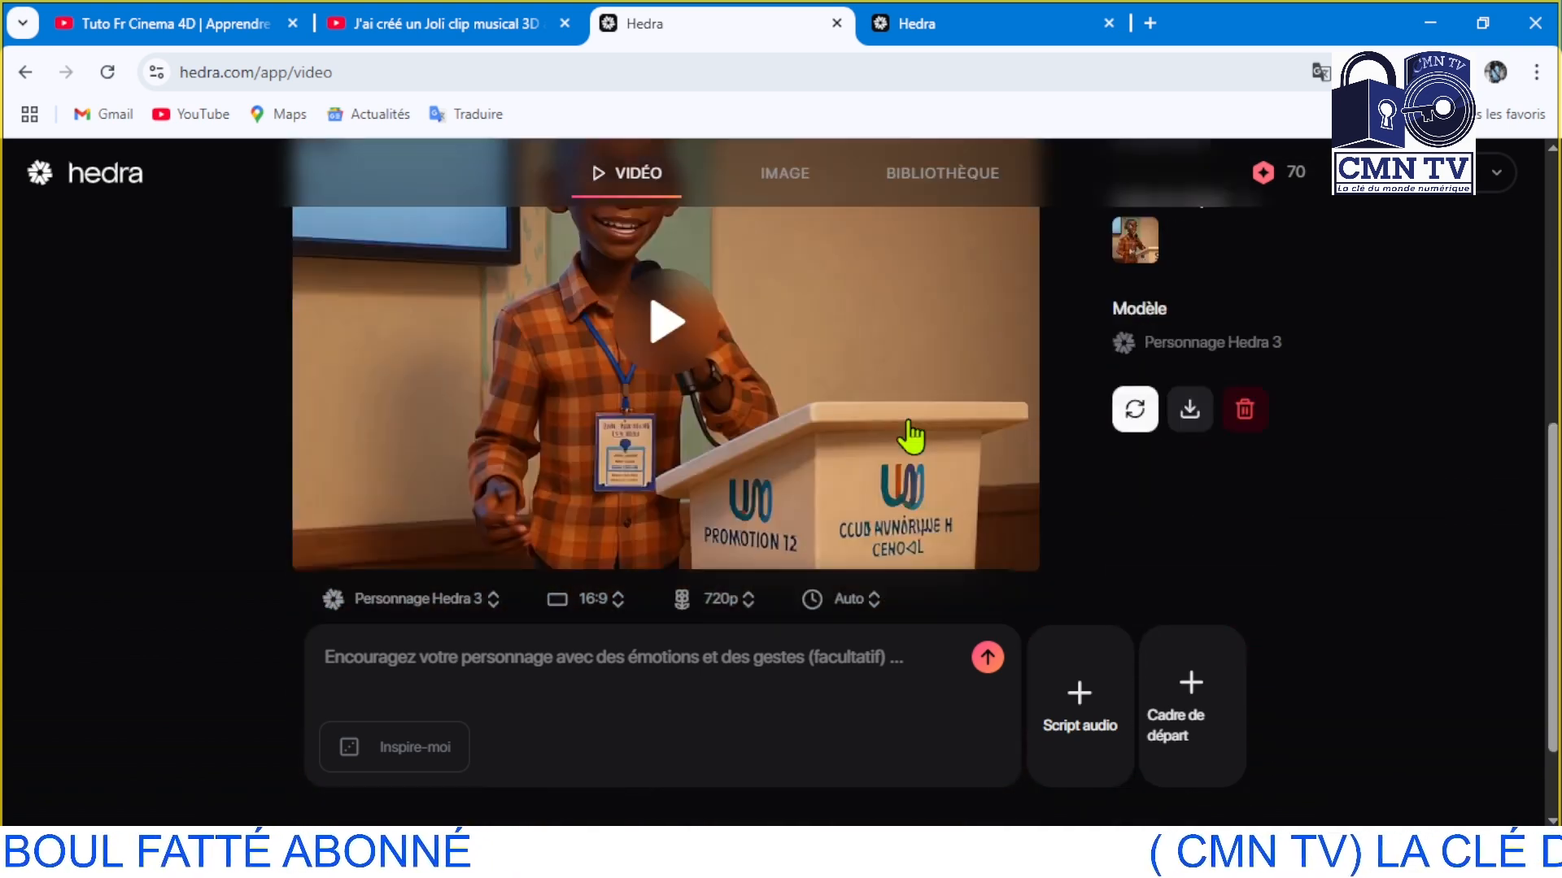
Review the finished video's frame again from the speaker's face down to the badge, hands and podium logos
scroll(908, 430, up, 3)
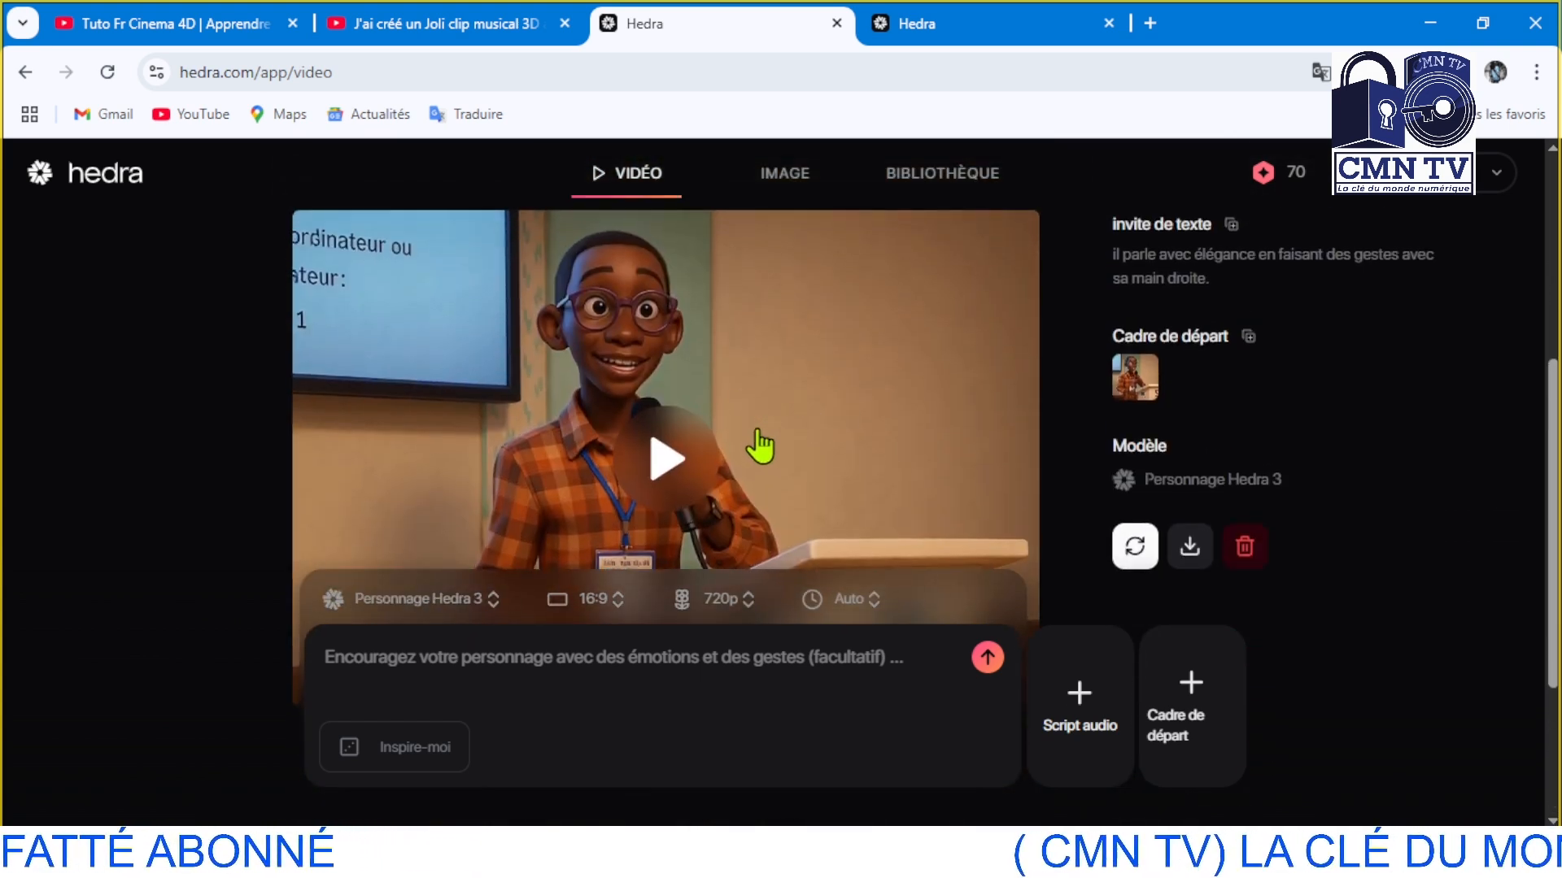
scroll(720, 468, down, 2)
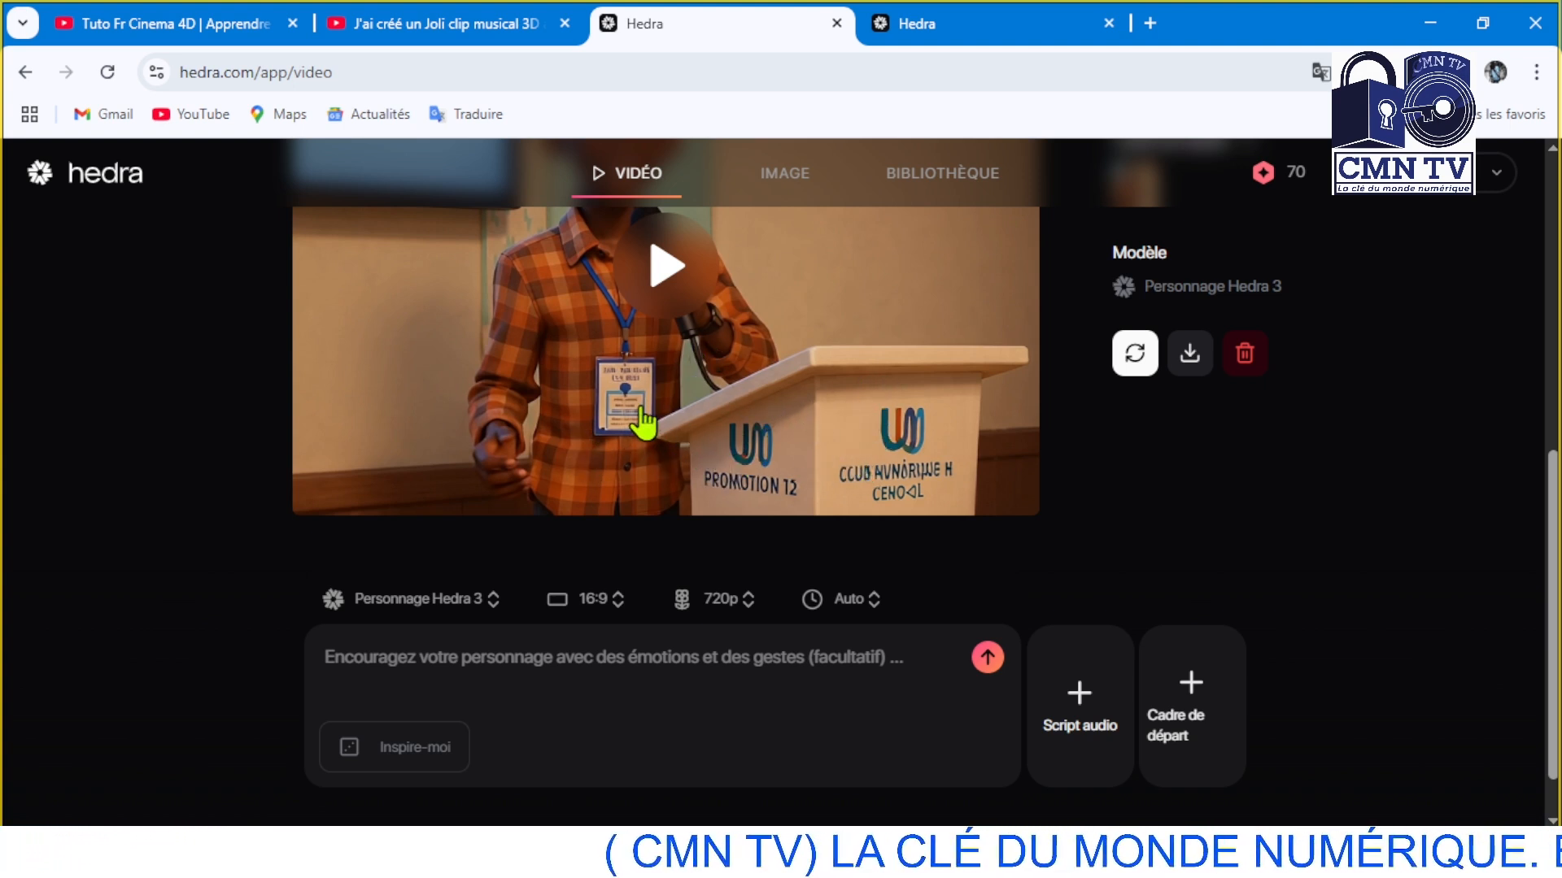
scroll(642, 421, up, 1)
scroll(728, 470, down, 1)
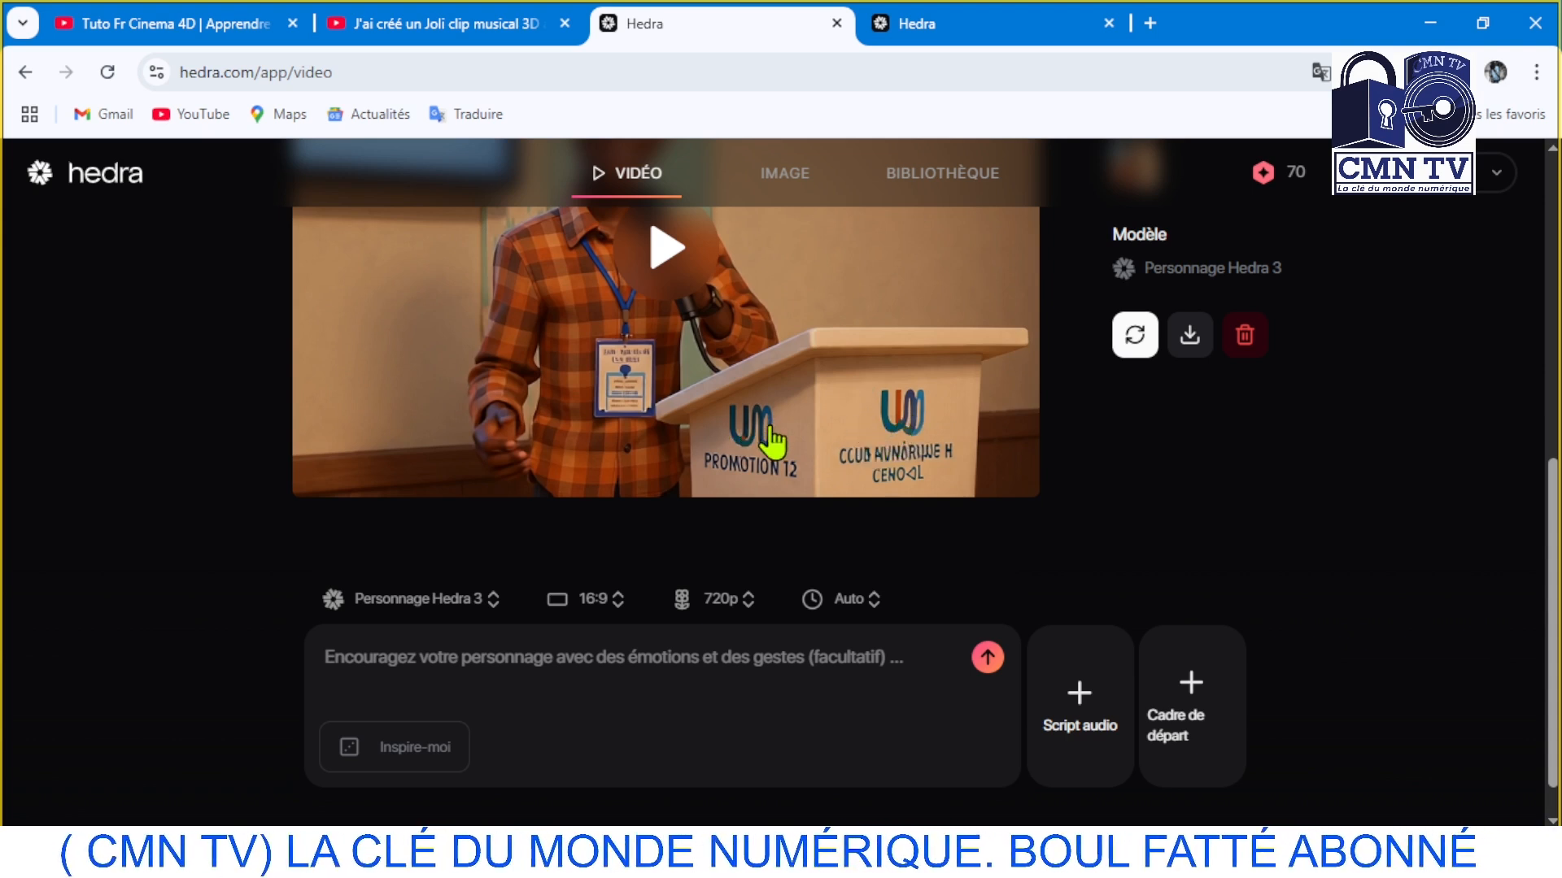
scroll(770, 443, up, 2)
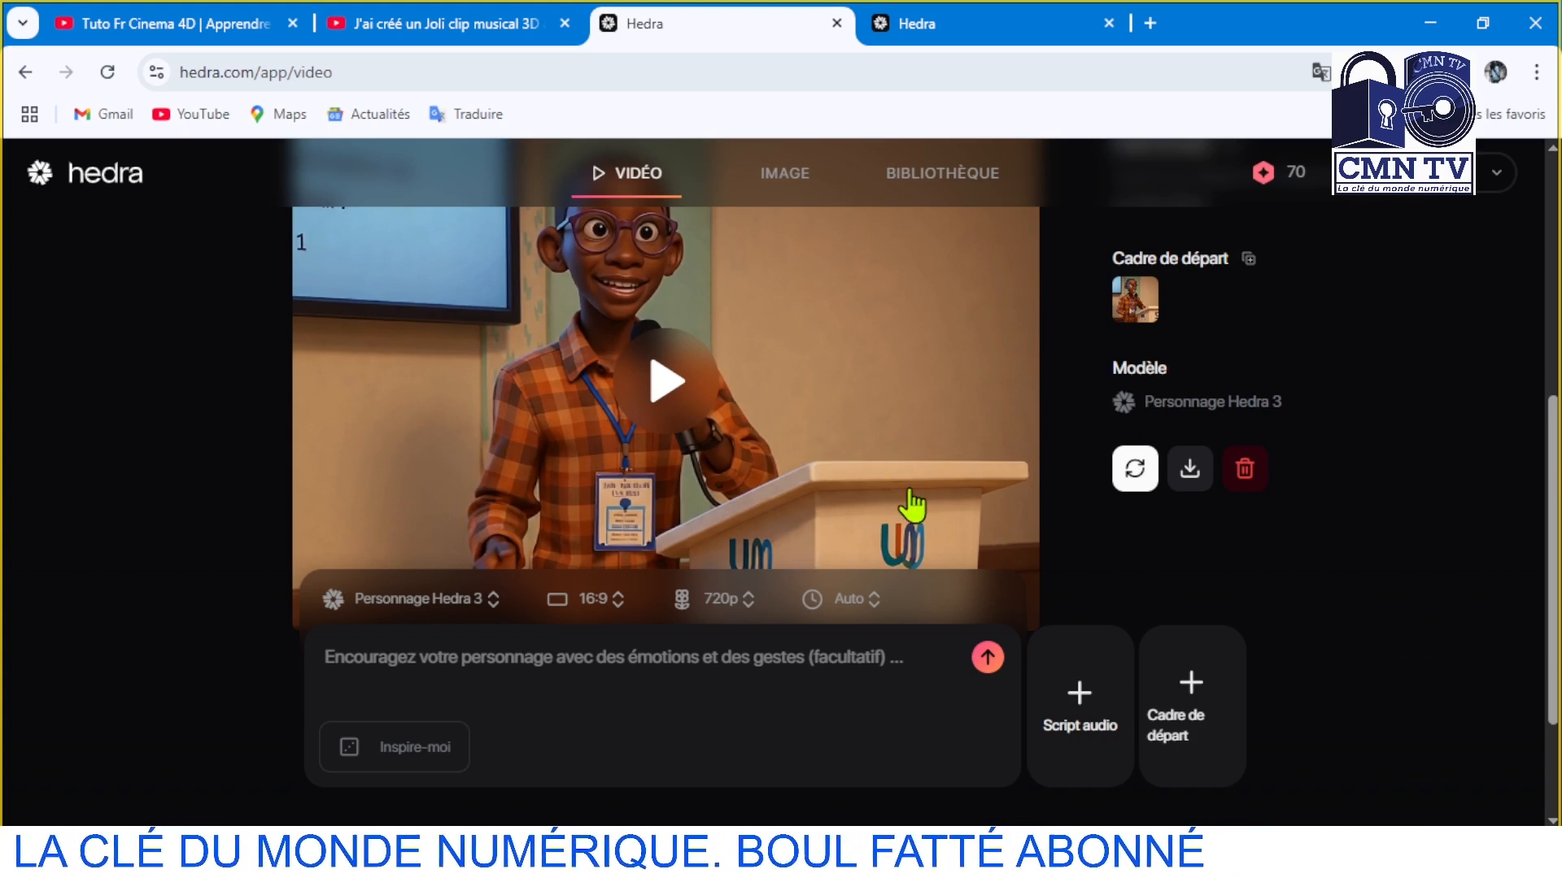
click(1187, 700)
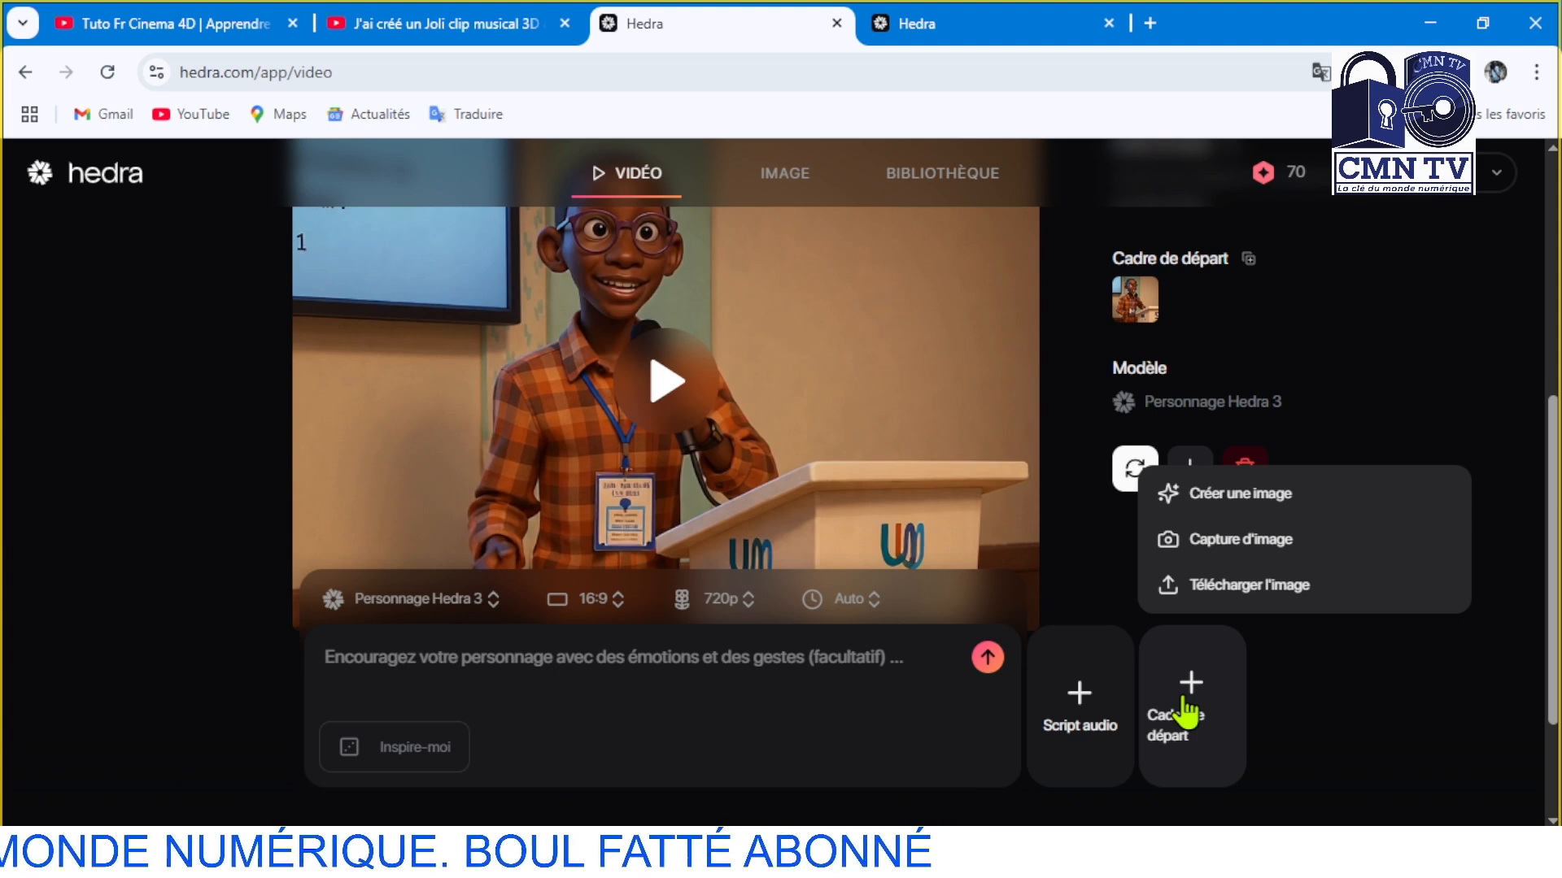
click(1226, 586)
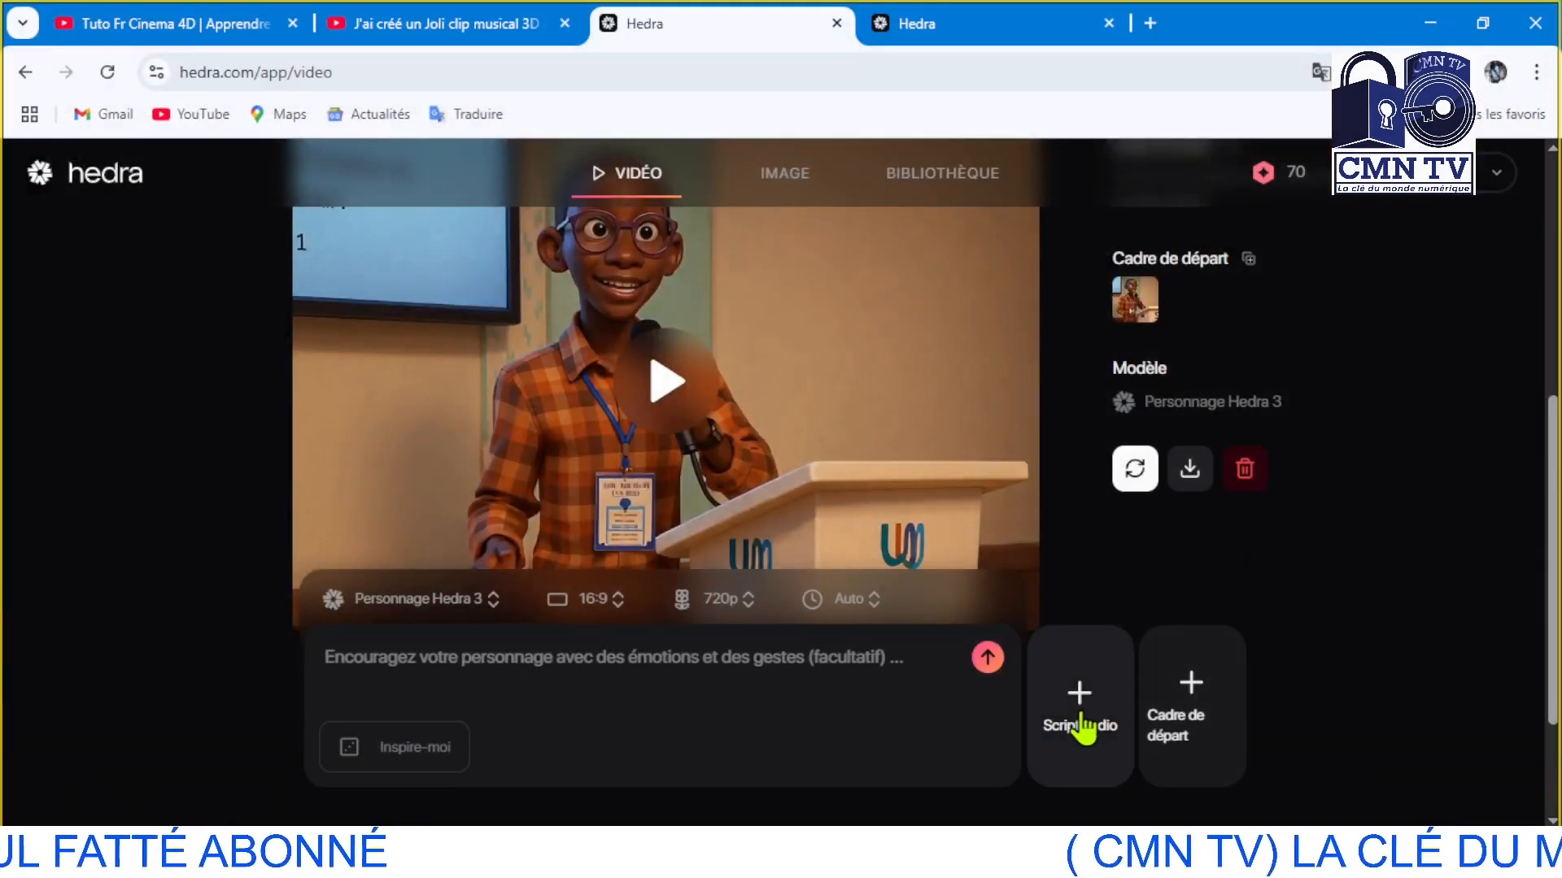
click(1085, 720)
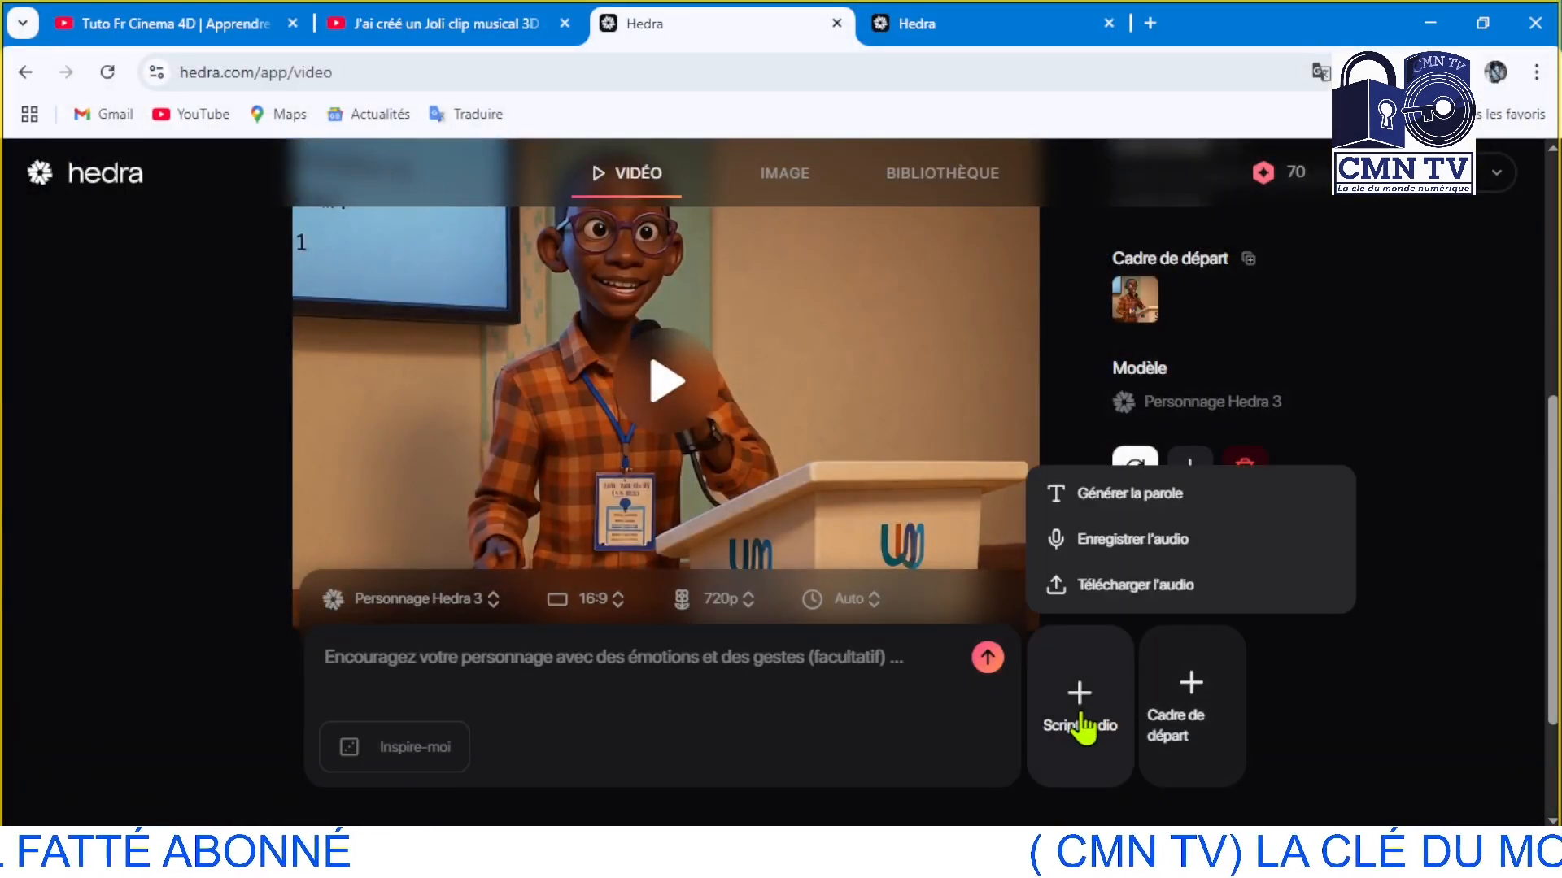
click(1127, 585)
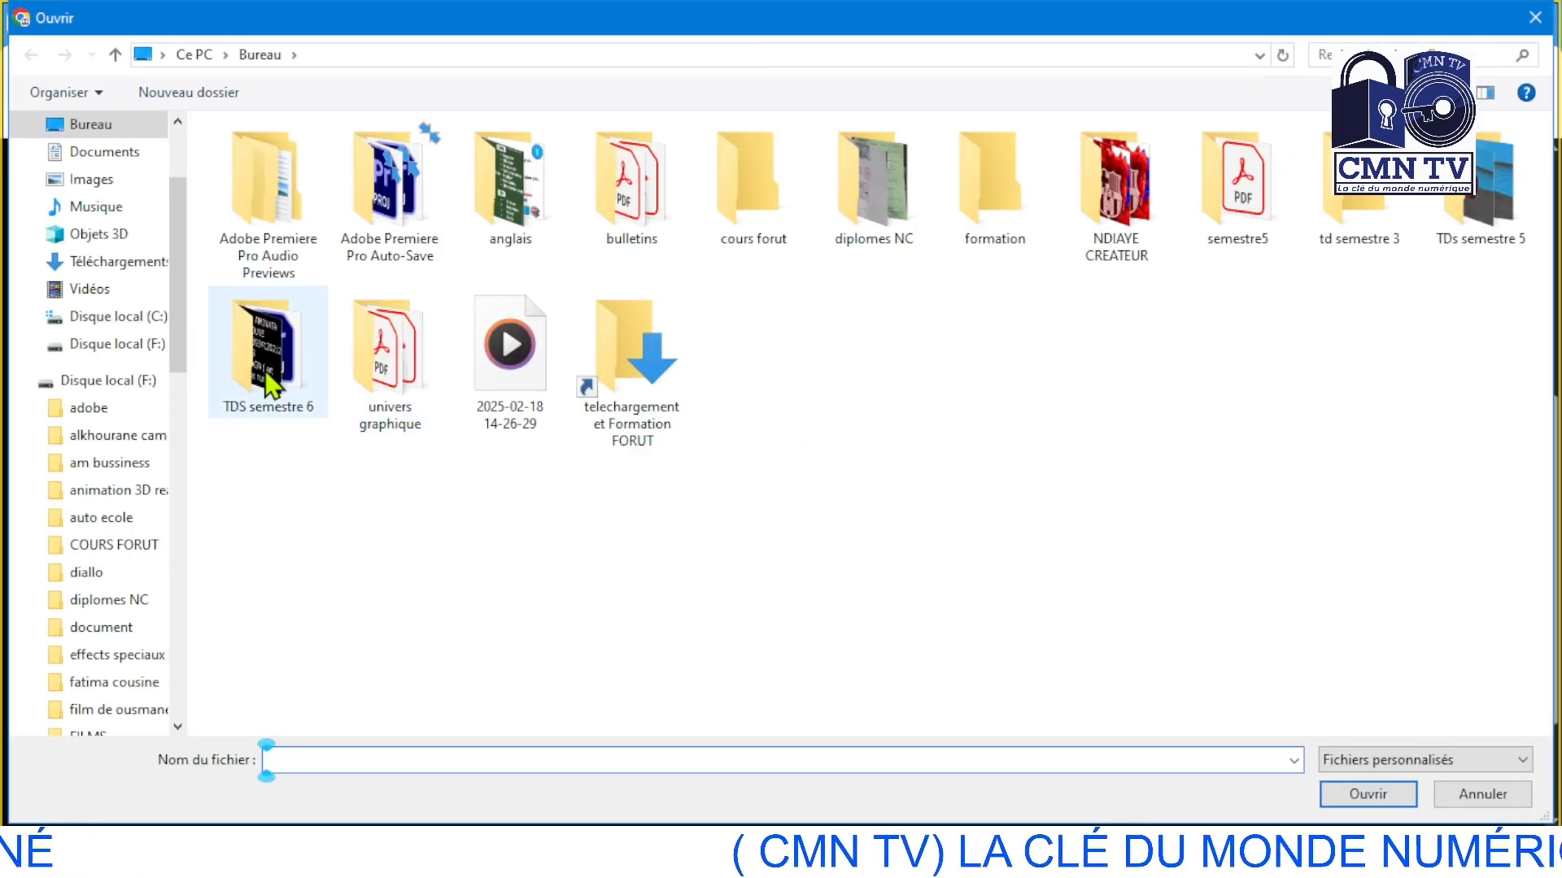
click(509, 378)
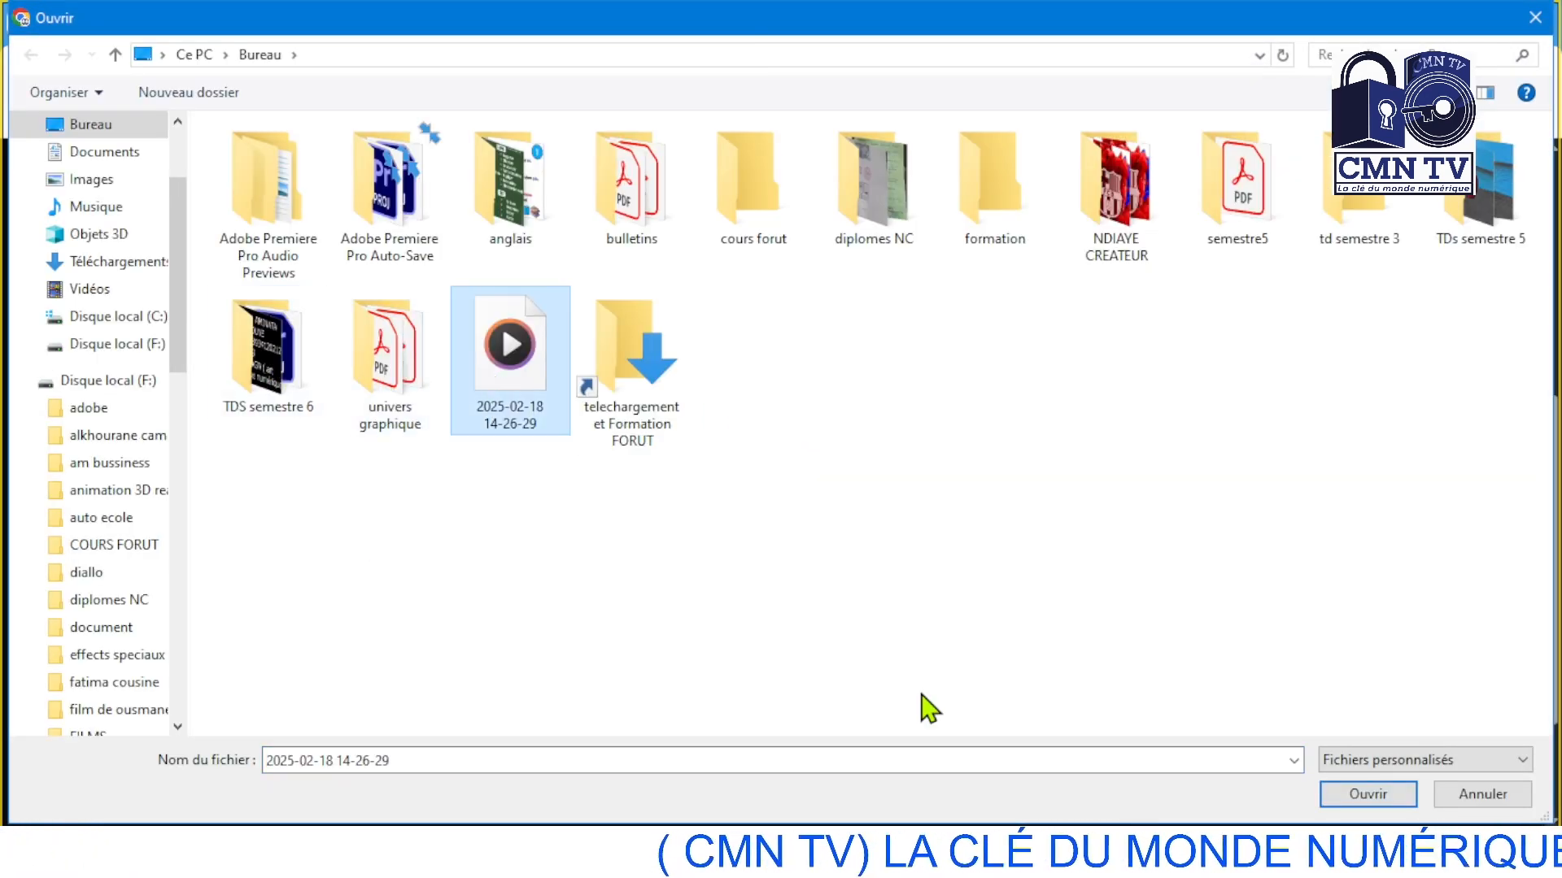
click(1355, 794)
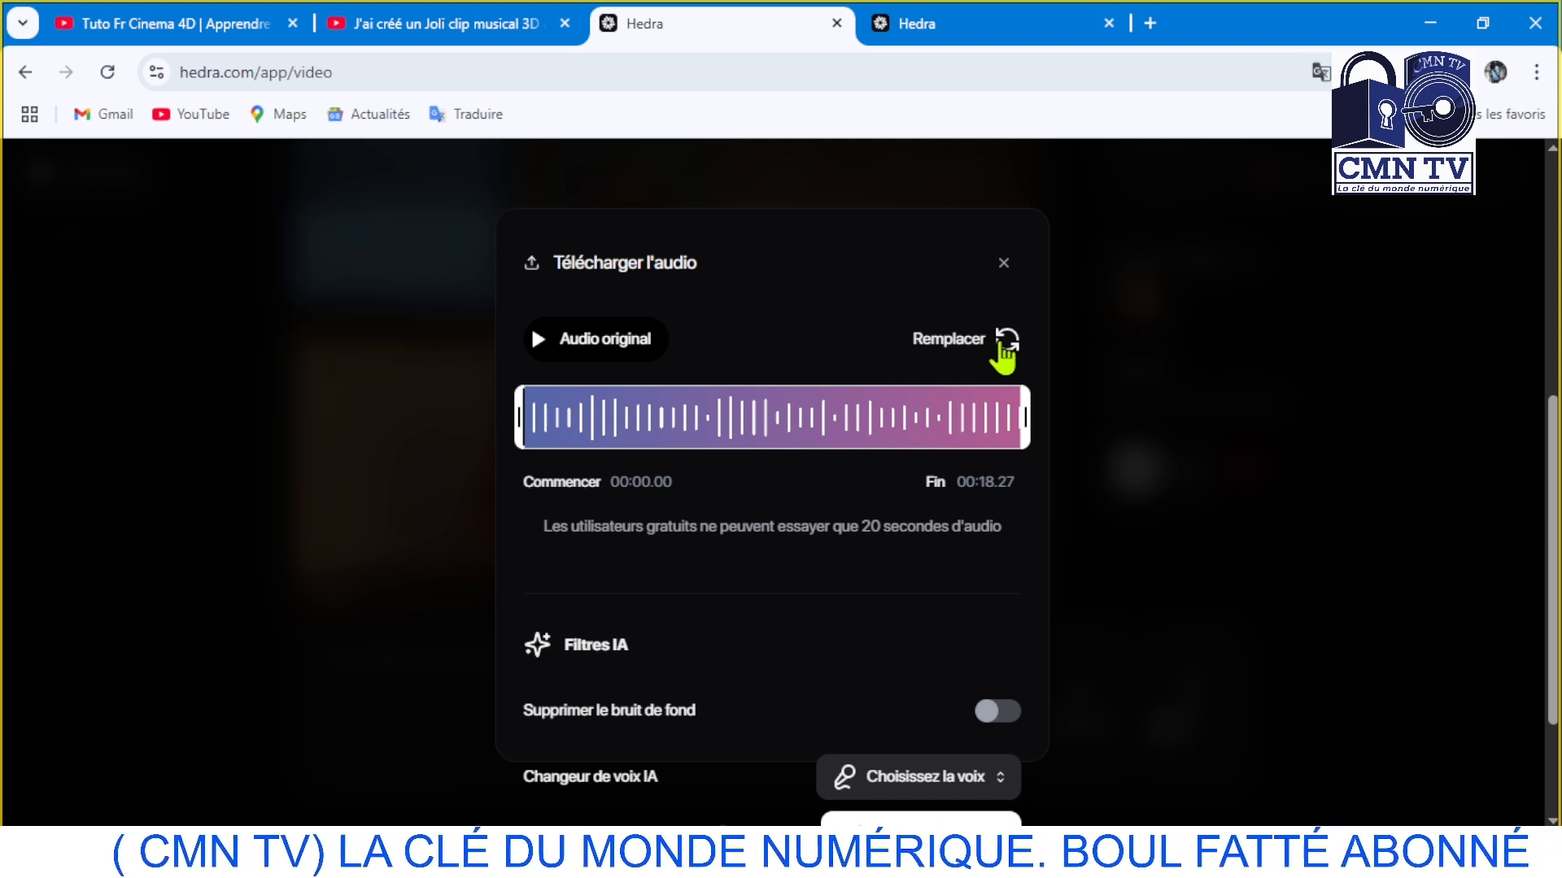
Audition voices in the AI voice changer, choose the American voice Elli, and close the audio upload without adding it
click(968, 778)
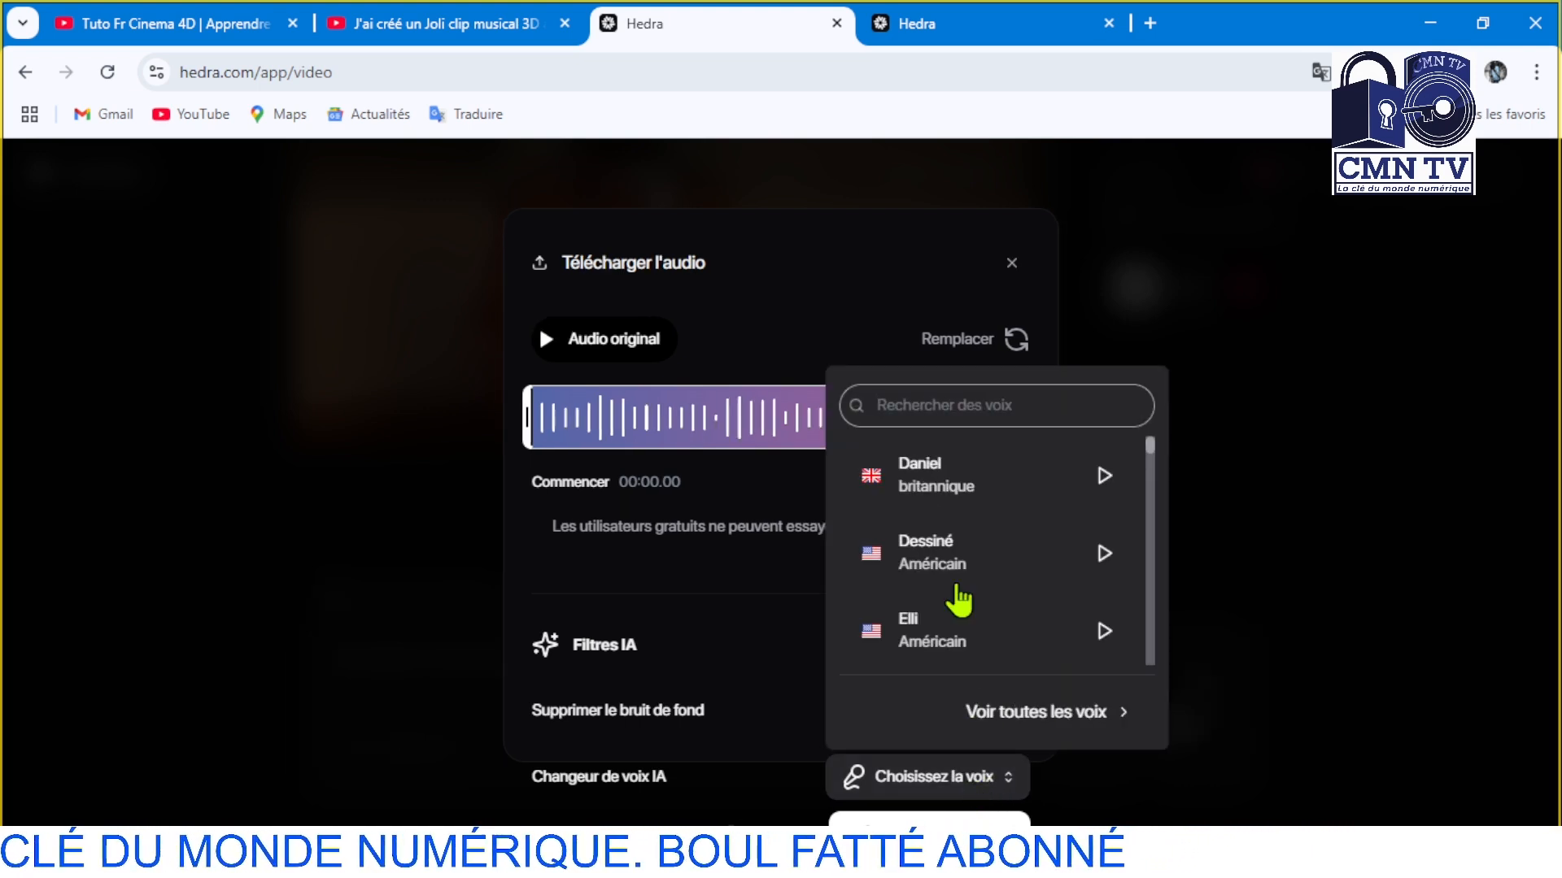
scroll(970, 545, down, 3)
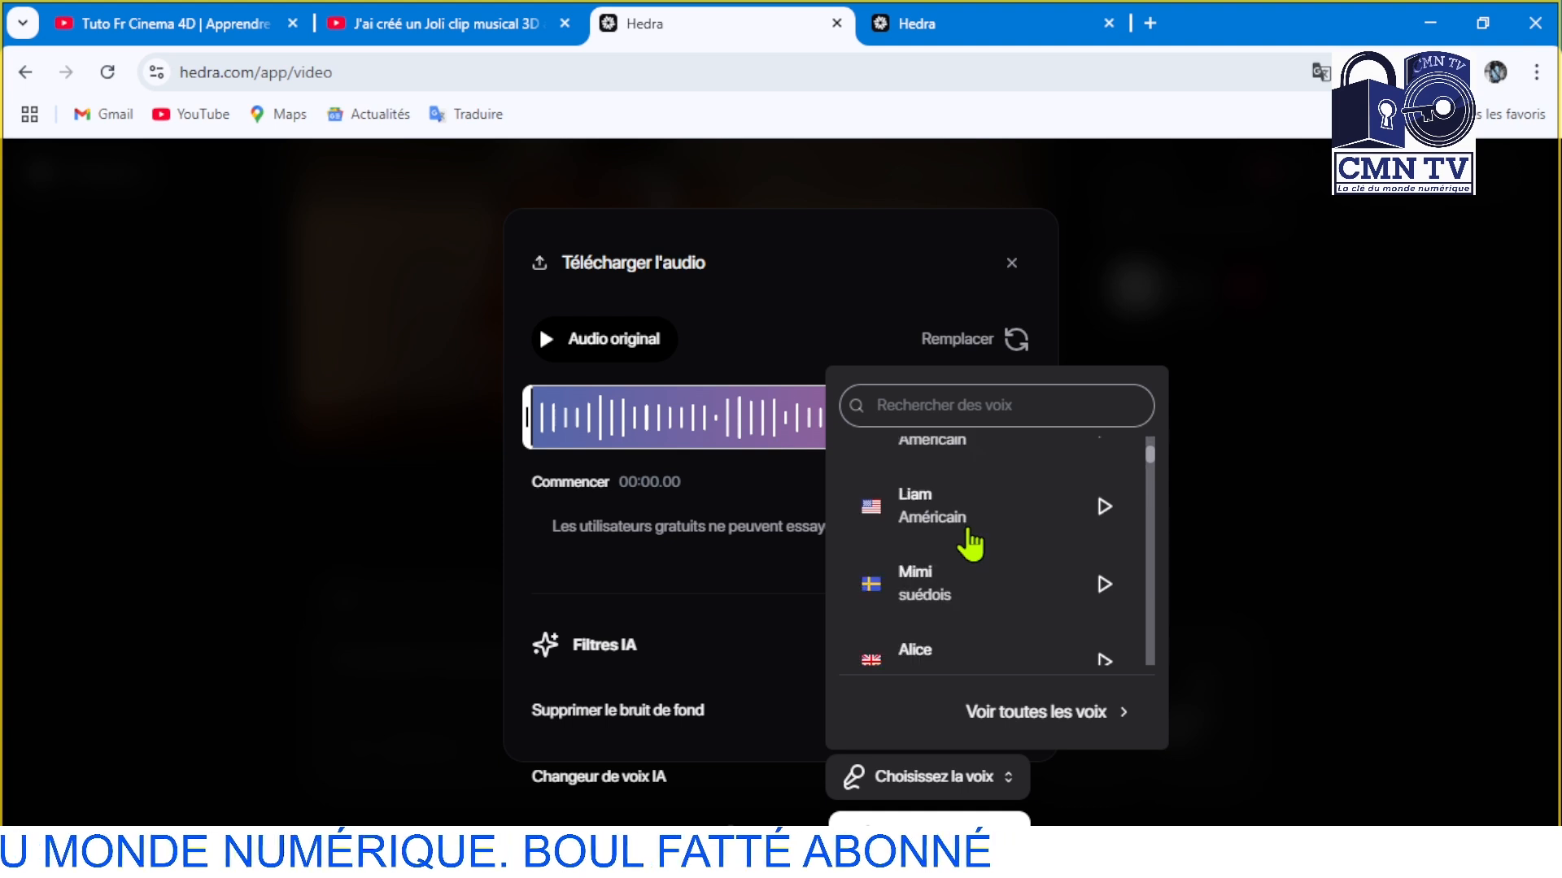
scroll(971, 545, up, 3)
click(1107, 478)
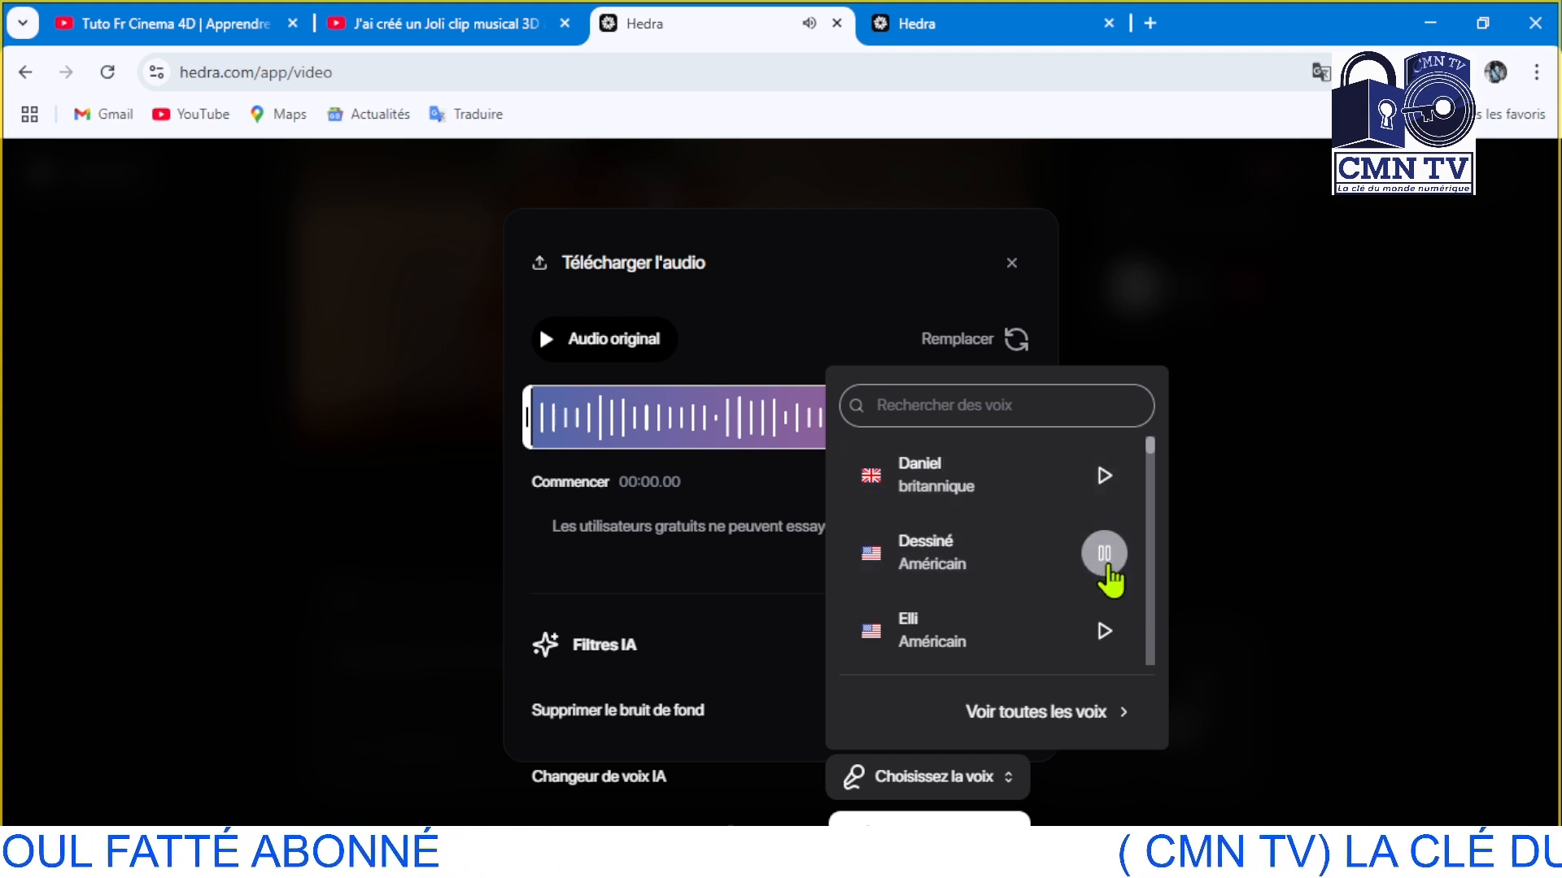
click(1104, 631)
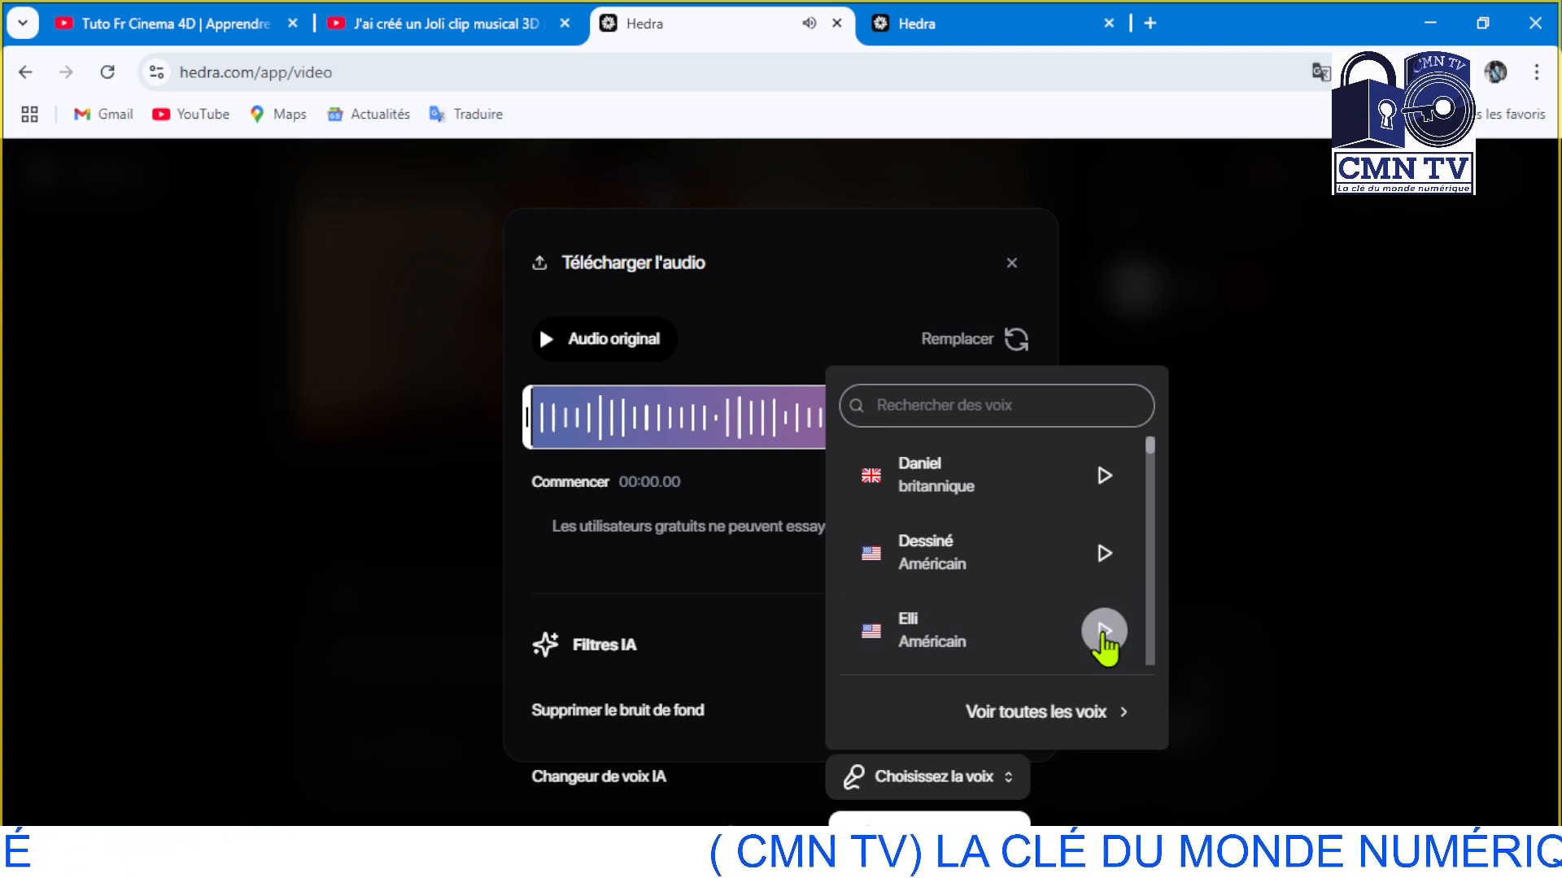
click(962, 649)
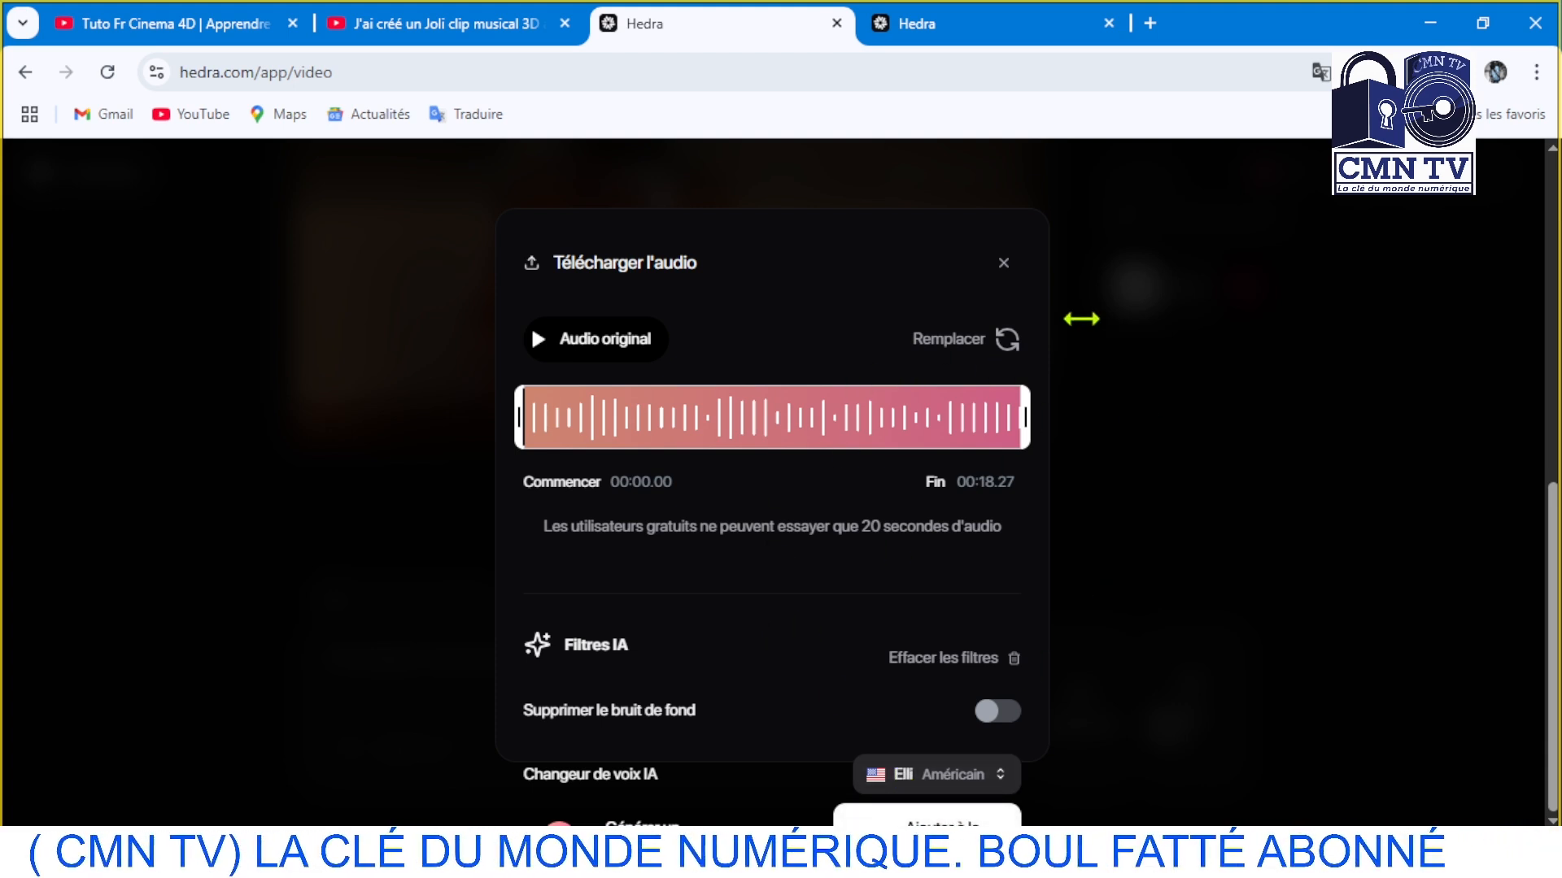
click(1004, 265)
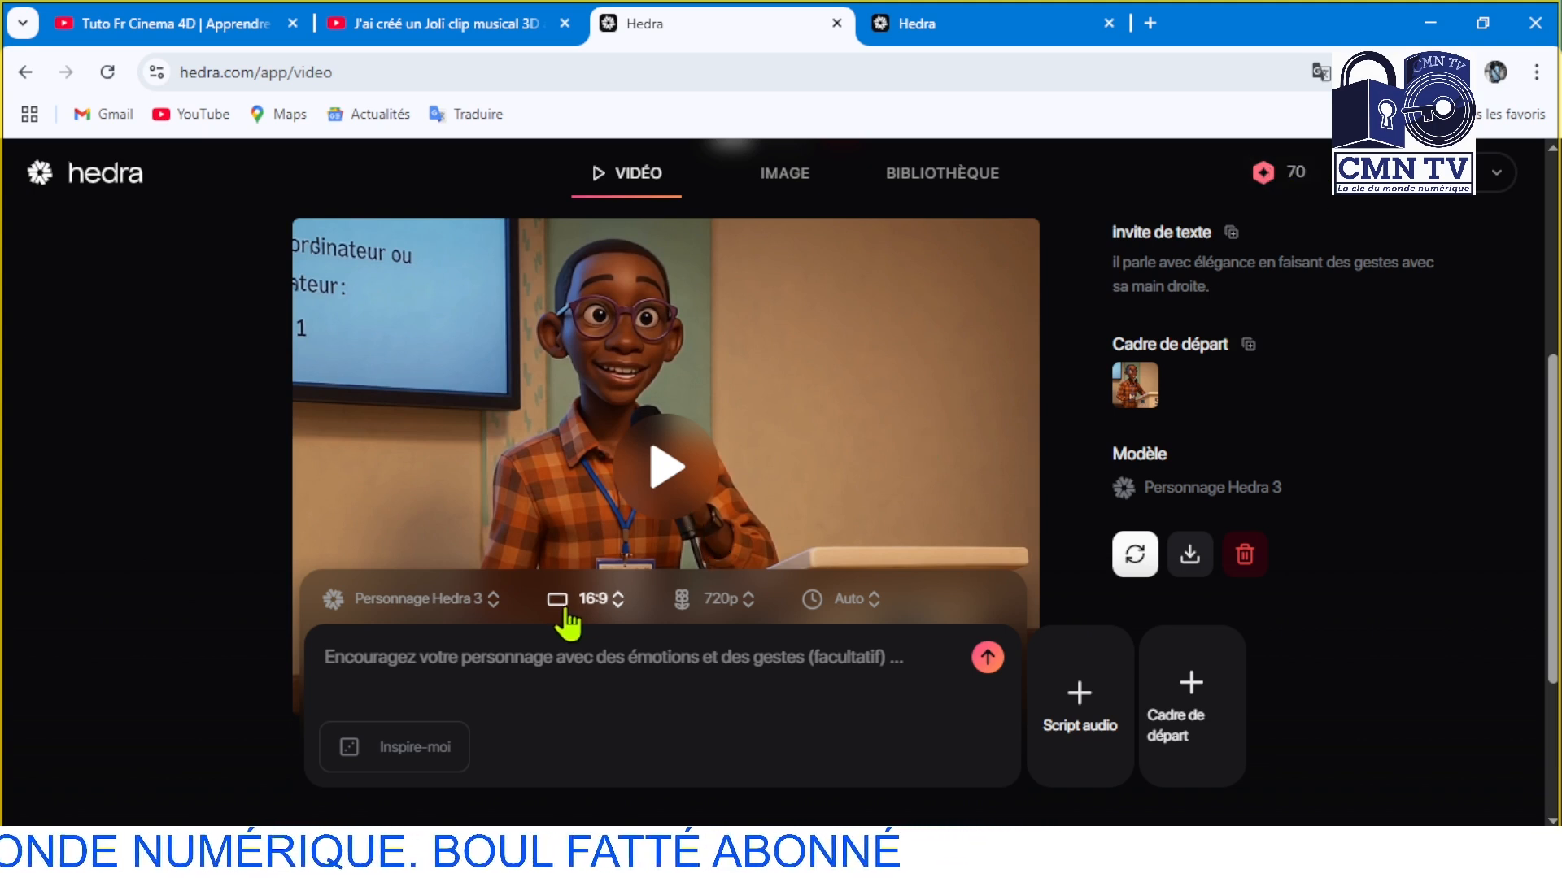
Review the available video resolutions and aspect ratios, keeping the 16:9 format
click(743, 602)
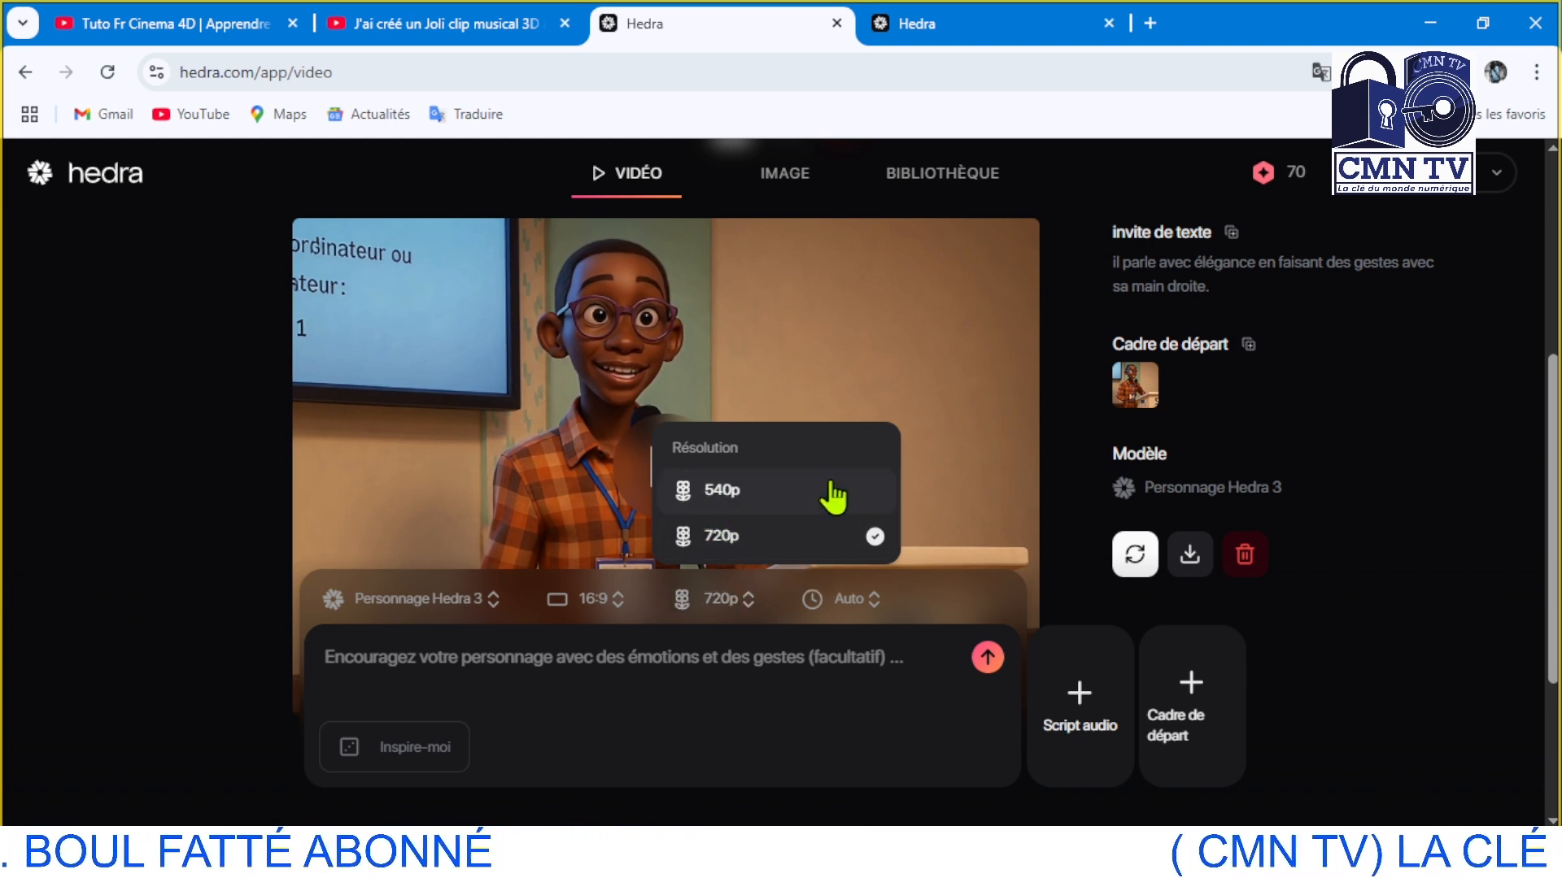
click(617, 601)
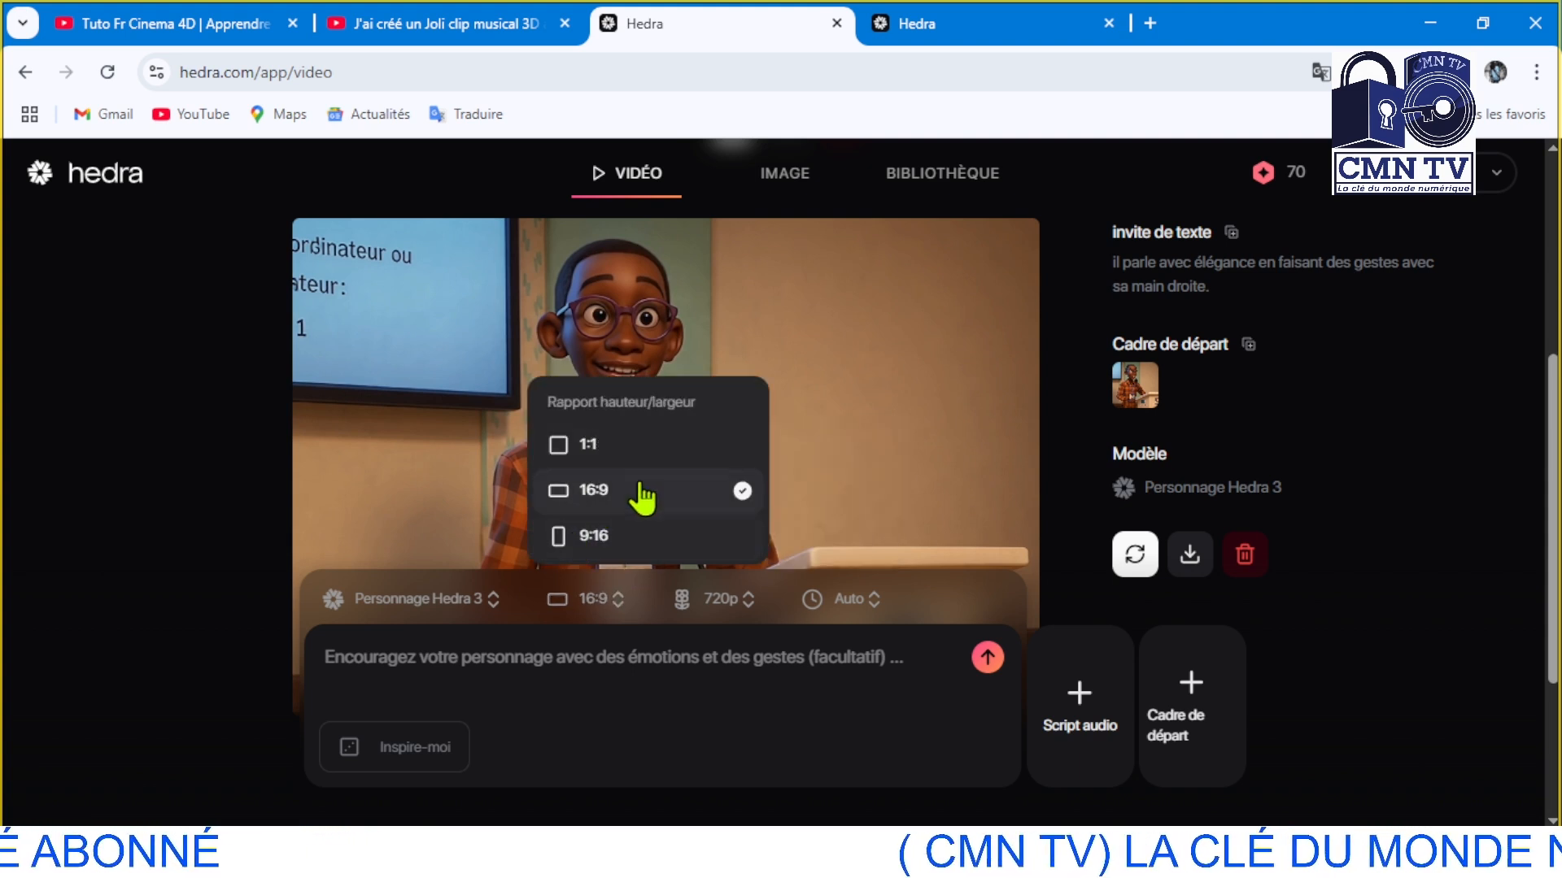
click(603, 490)
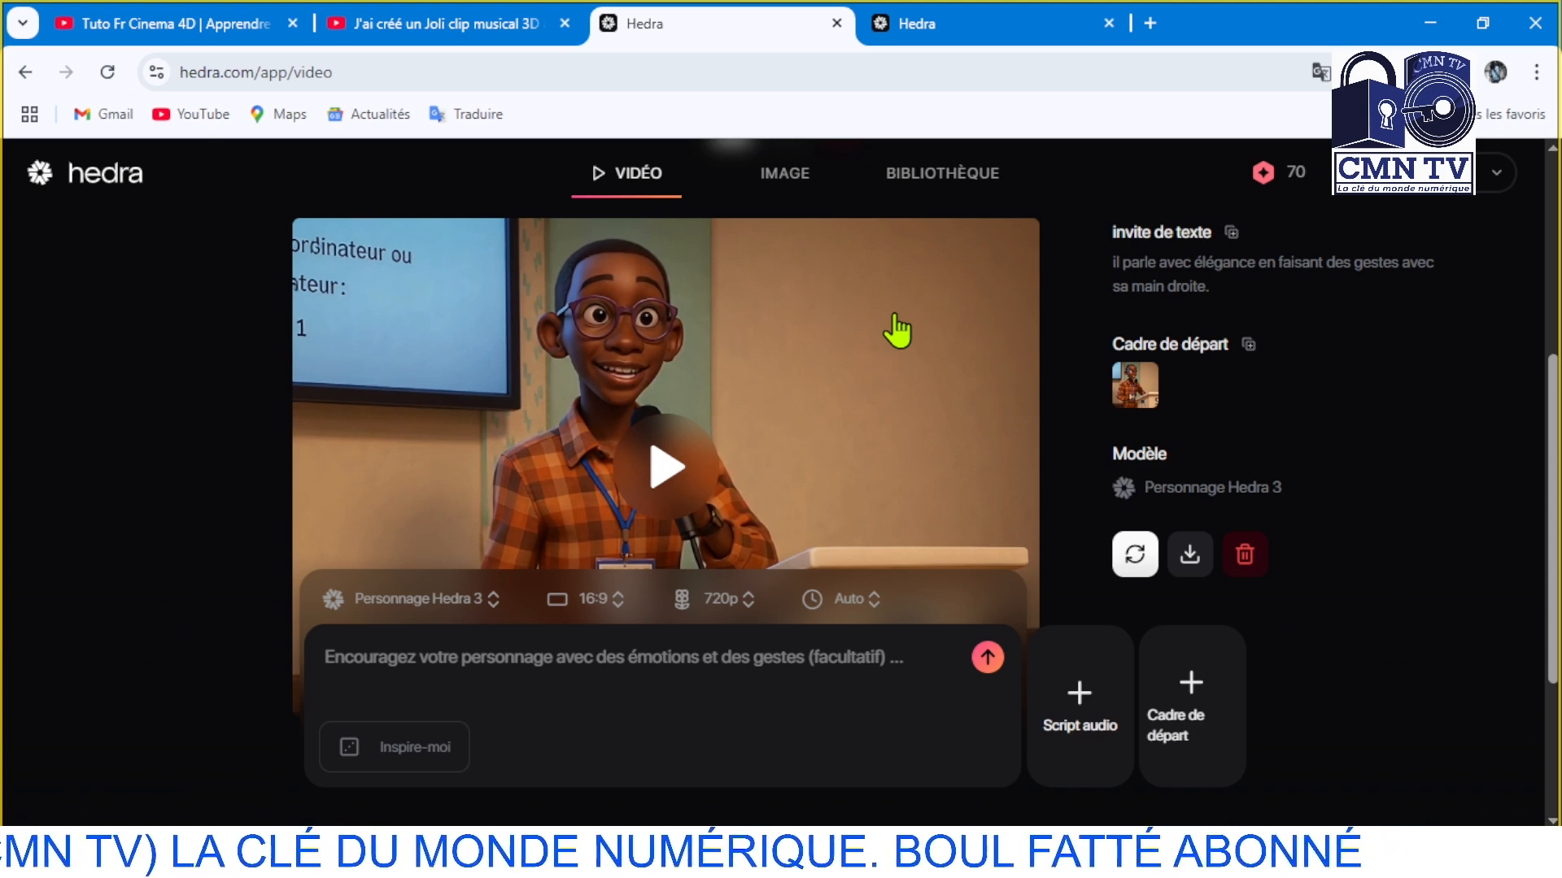
Replay the finished right-hand gesture video and pause it
click(667, 476)
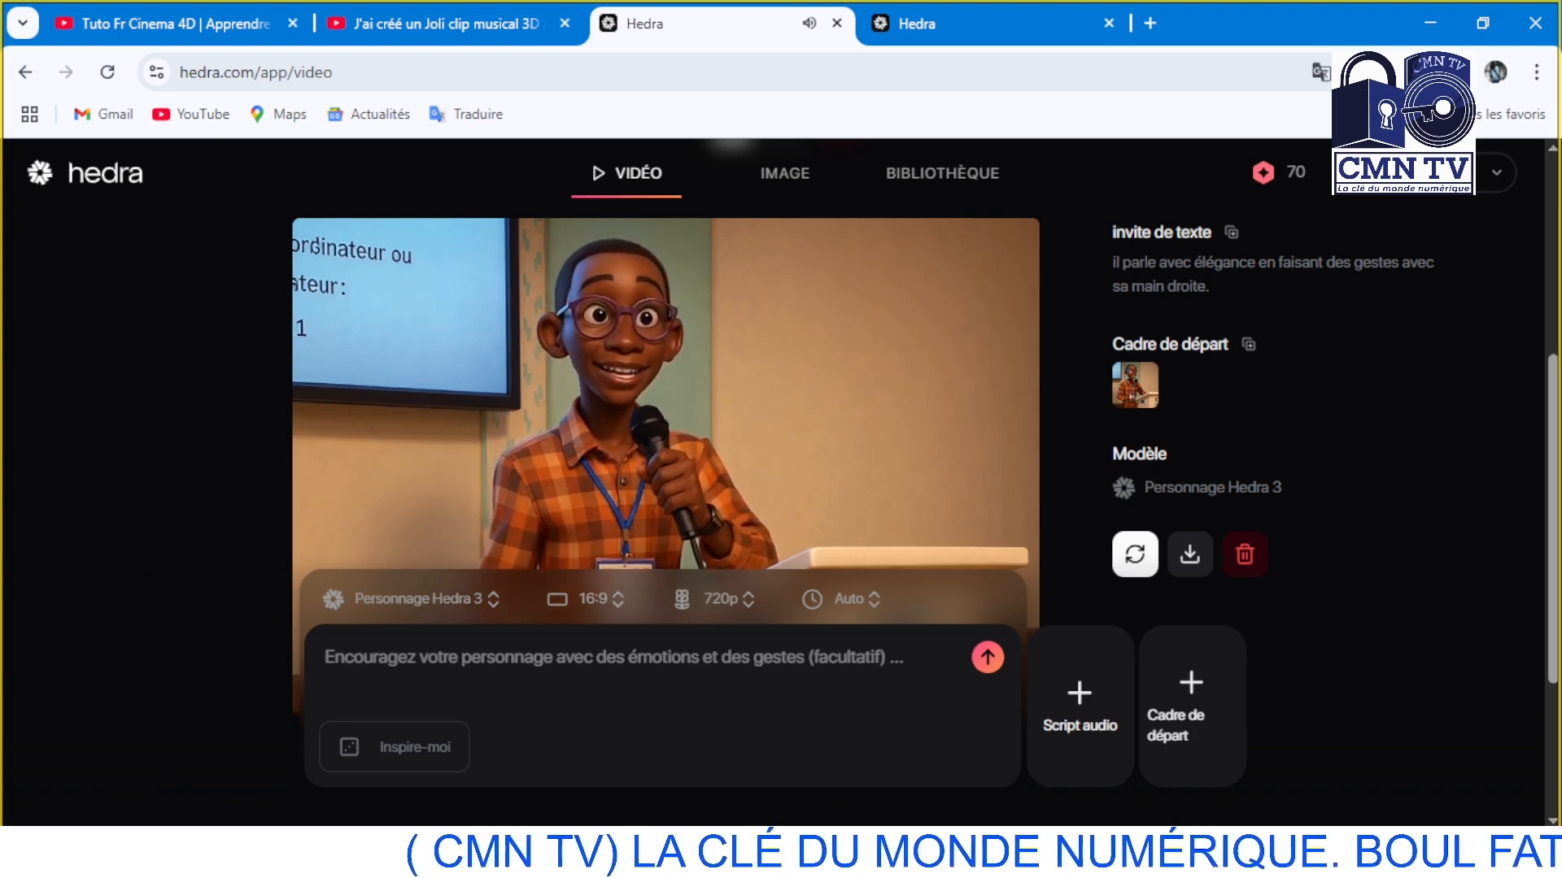
click(679, 459)
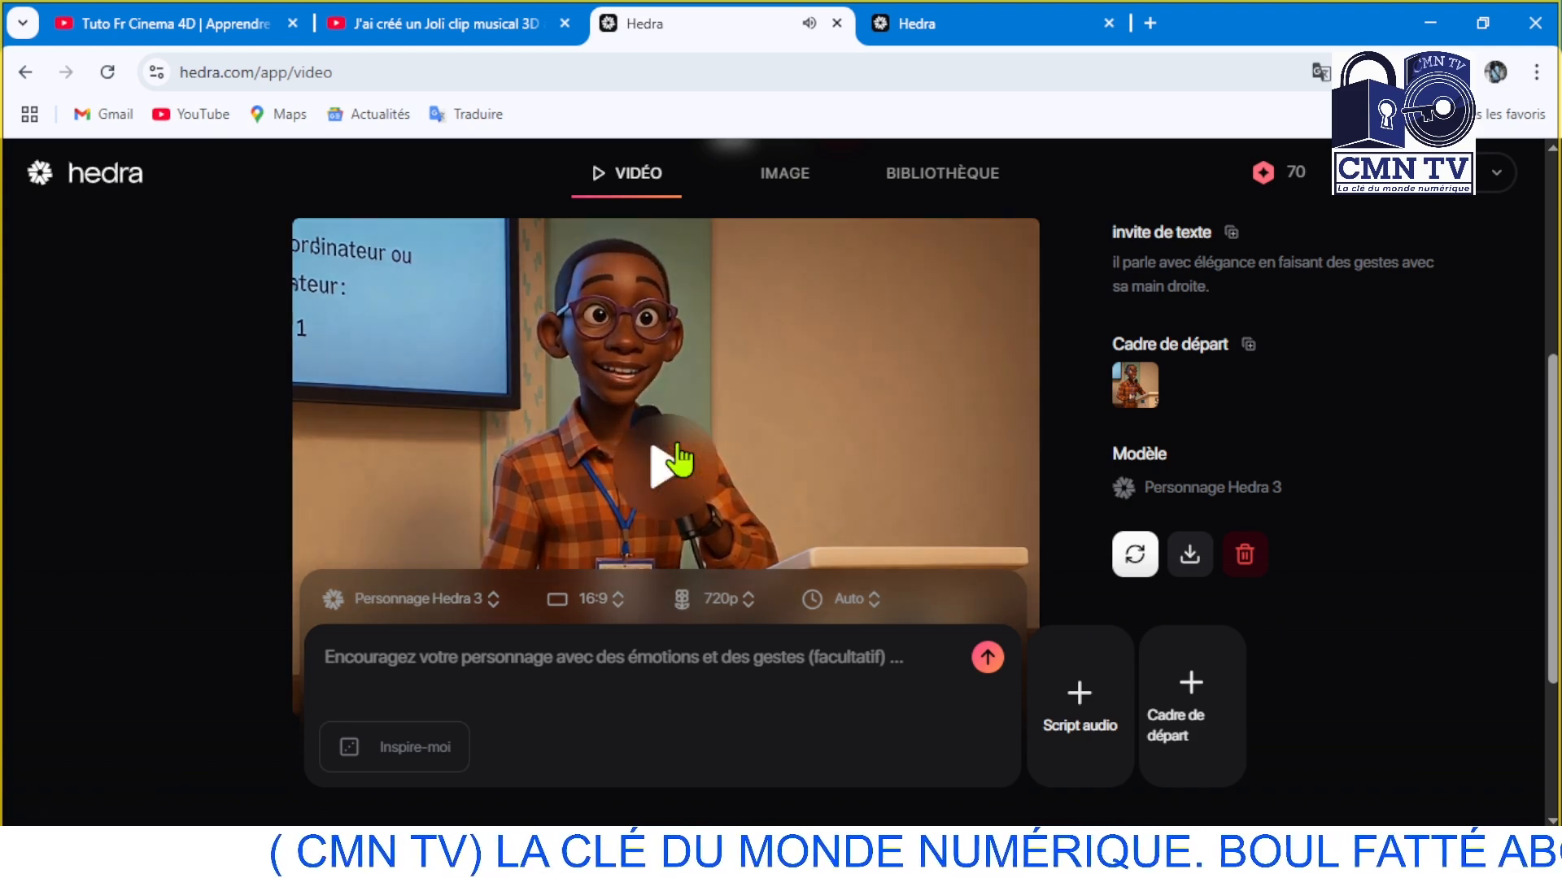